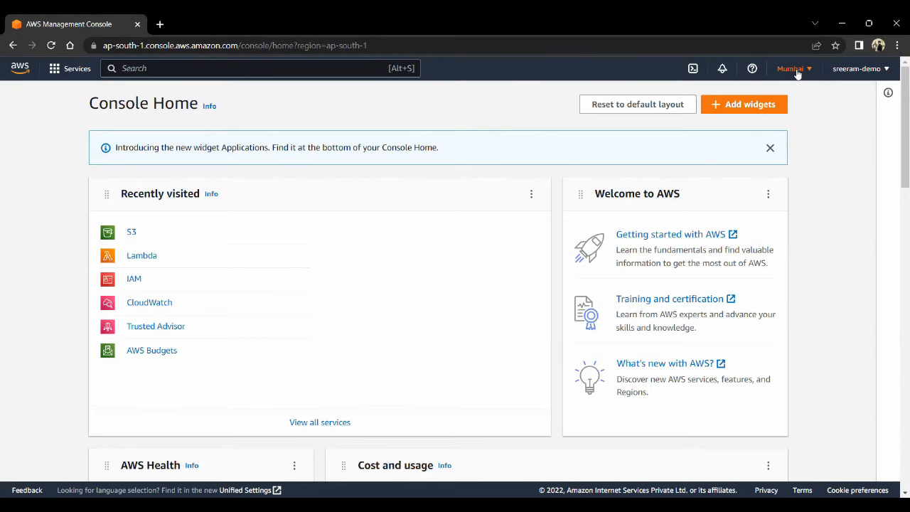
# Check the available AWS regions and open the Lambda service from the recently visited services
pyautogui.click(796, 69)
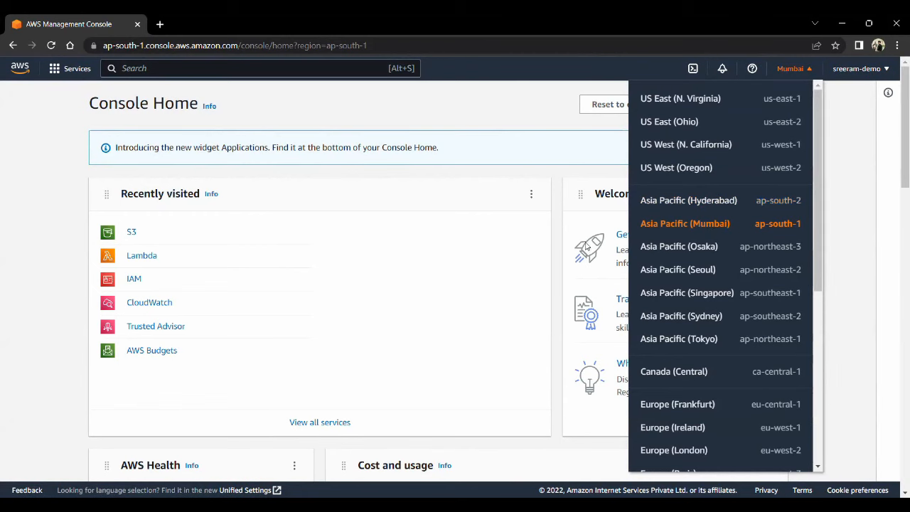
pyautogui.click(148, 260)
pyautogui.click(151, 254)
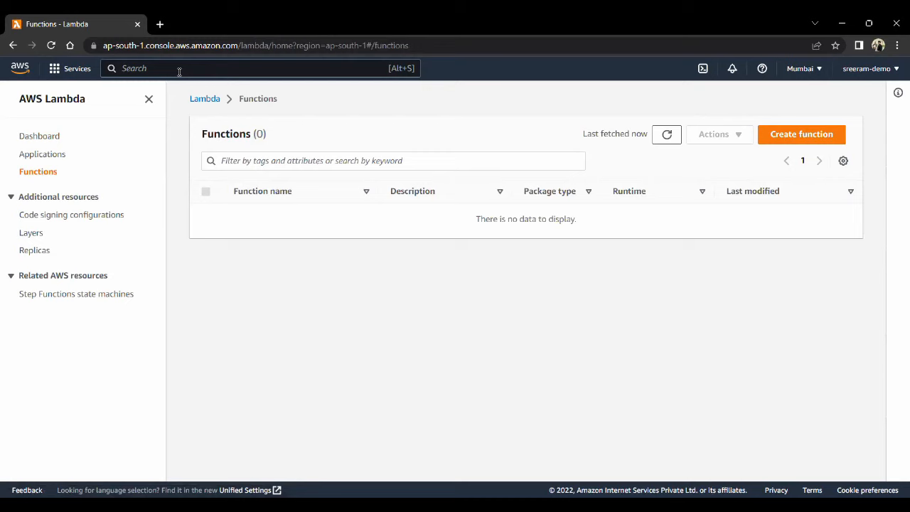
# Search the console services for "lambda" and open the Lambda result
pyautogui.click(180, 66)
pyautogui.write('lam')
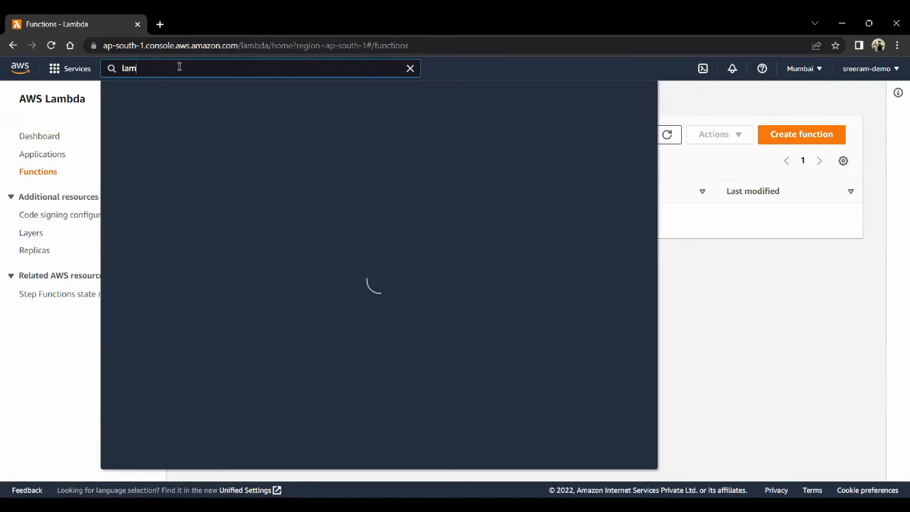
pyautogui.write('bda')
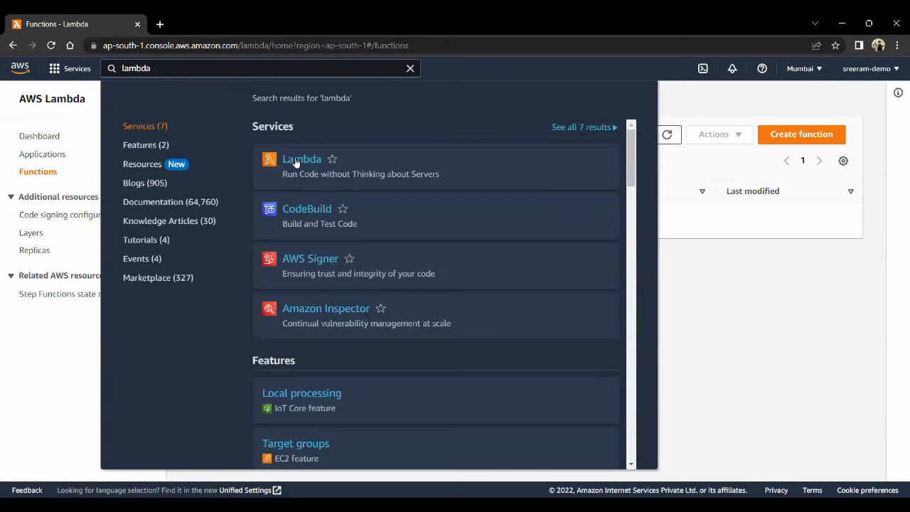
pyautogui.click(296, 162)
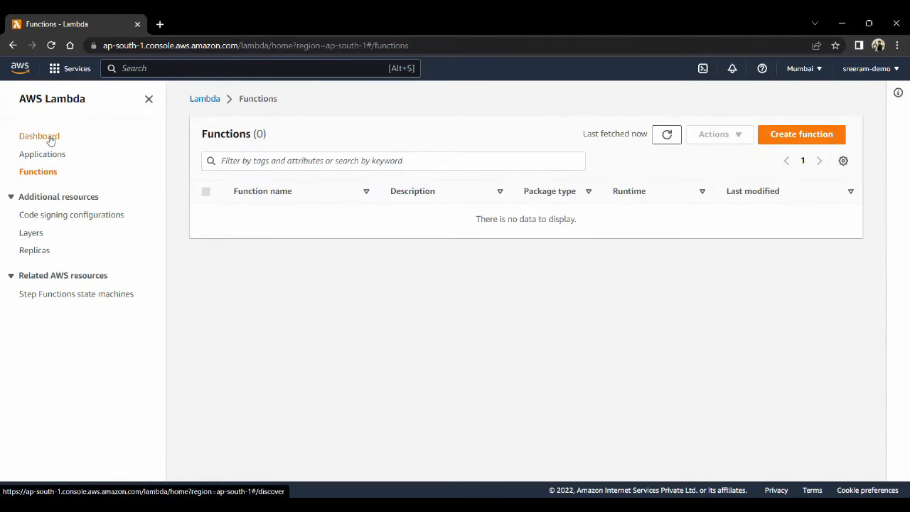
# Look through Lambda's dashboard, functions, code signing configurations and Step Functions state machines pages
pyautogui.click(39, 135)
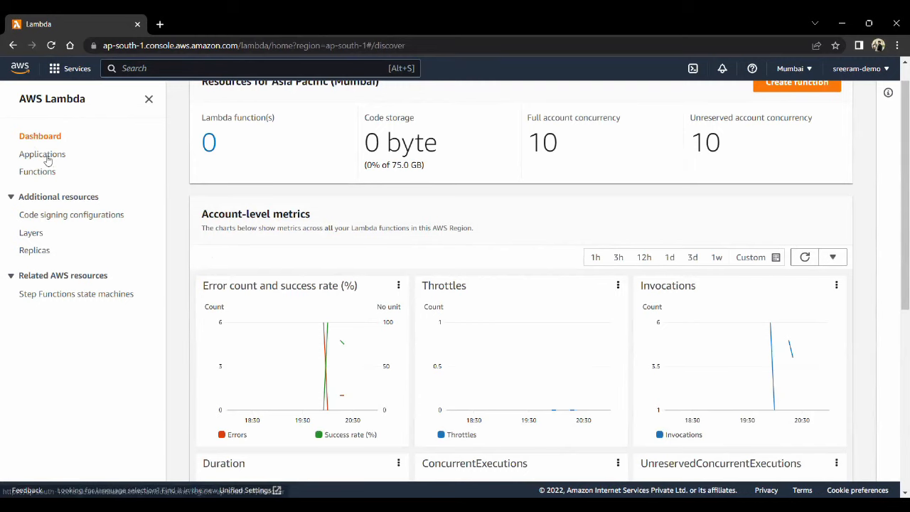
pyautogui.click(50, 174)
pyautogui.click(59, 215)
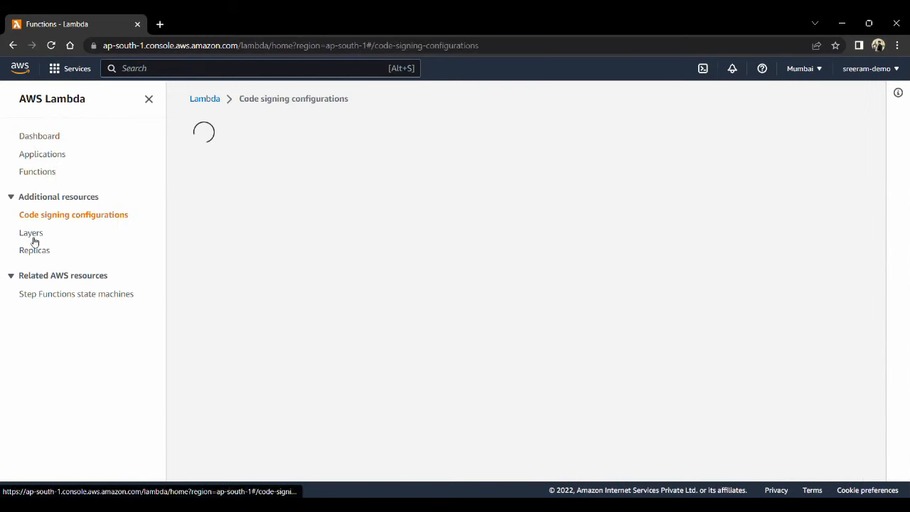
pyautogui.click(110, 296)
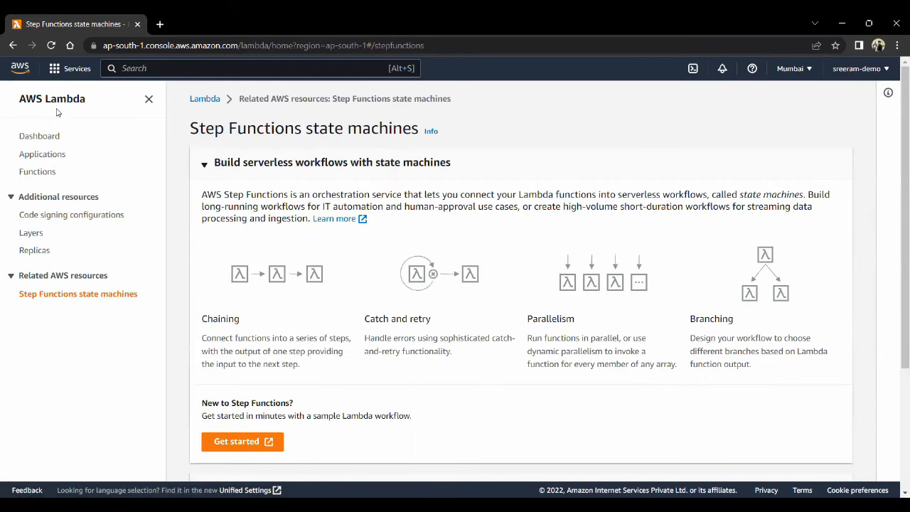
# From the Lambda functions list, start creating a function authored from scratch and name it my-first-lambda-function
pyautogui.click(38, 174)
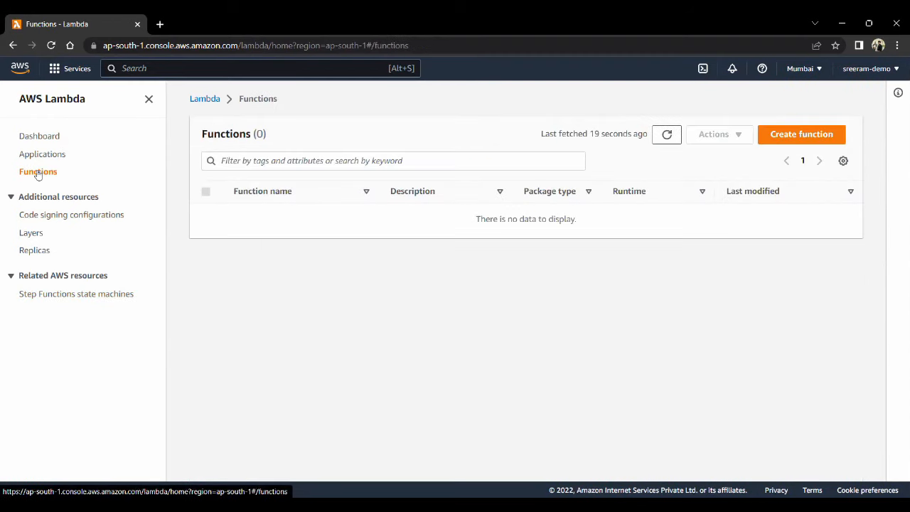
pyautogui.click(802, 135)
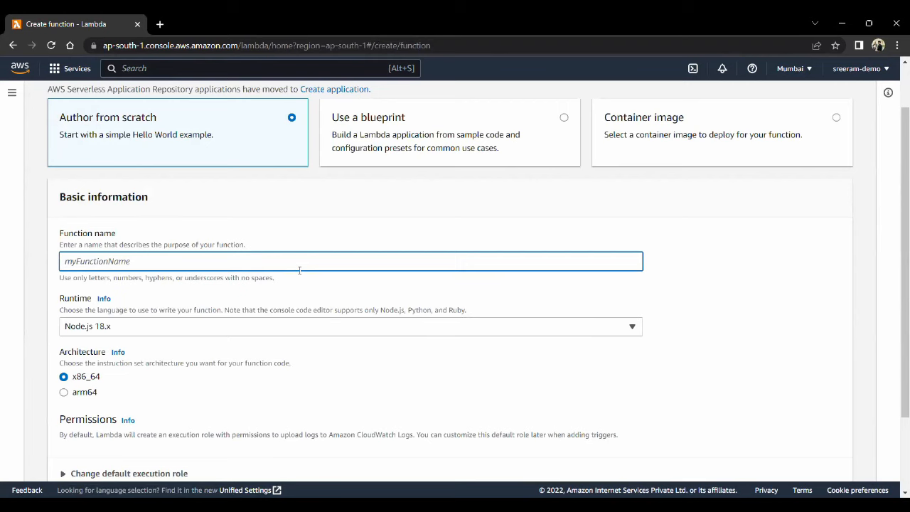
pyautogui.scroll(1, 299, 270)
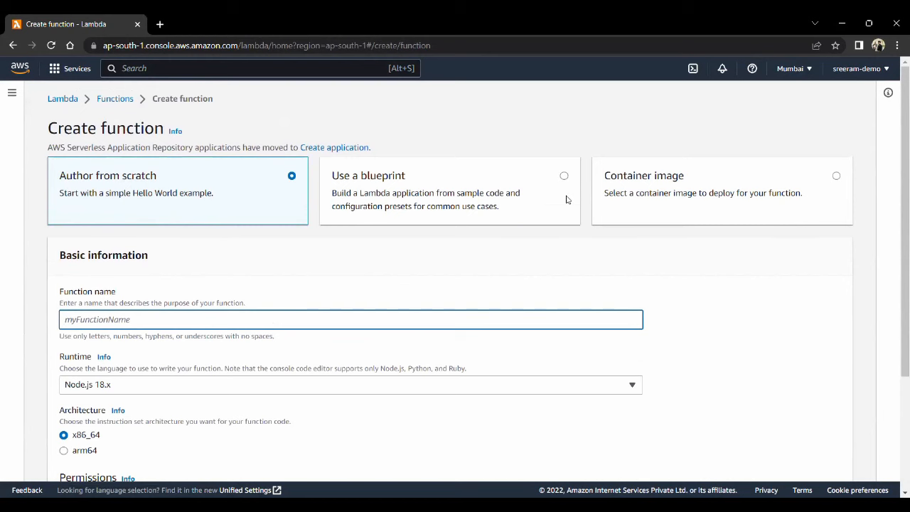
pyautogui.scroll(-1, 362, 295)
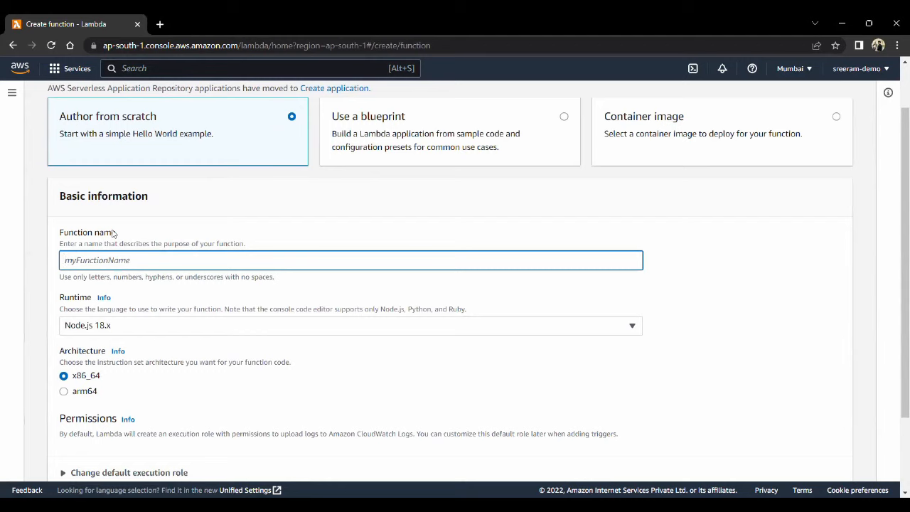
pyautogui.write('my')
pyautogui.write('-first-lambda-function')
# Set the new function's runtime to Python 3.9
pyautogui.scroll(-1, 112, 233)
pyautogui.click(98, 270)
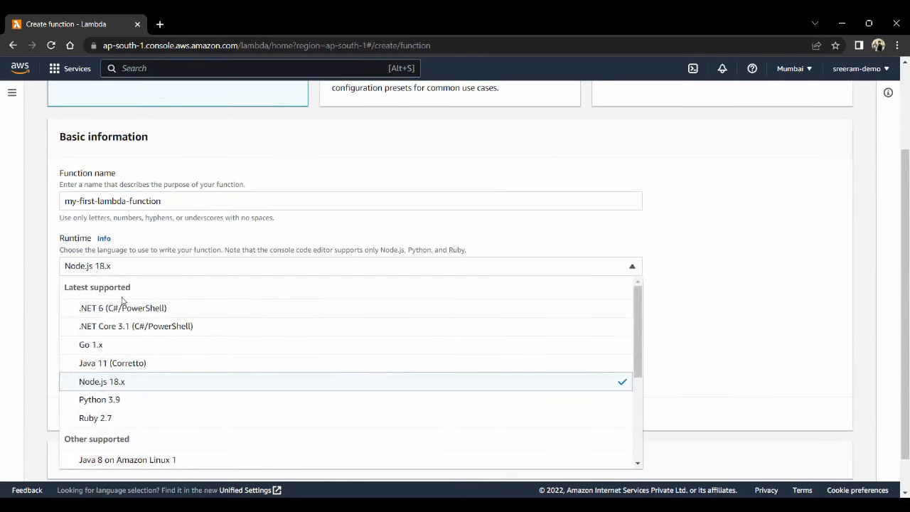
pyautogui.scroll(-1, 234, 262)
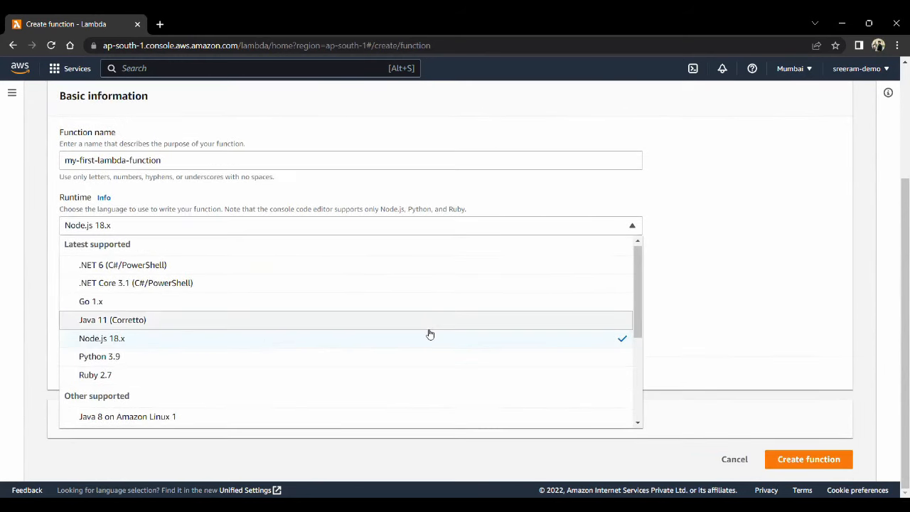
pyautogui.scroll(-1, 430, 333)
pyautogui.scroll(1, 294, 299)
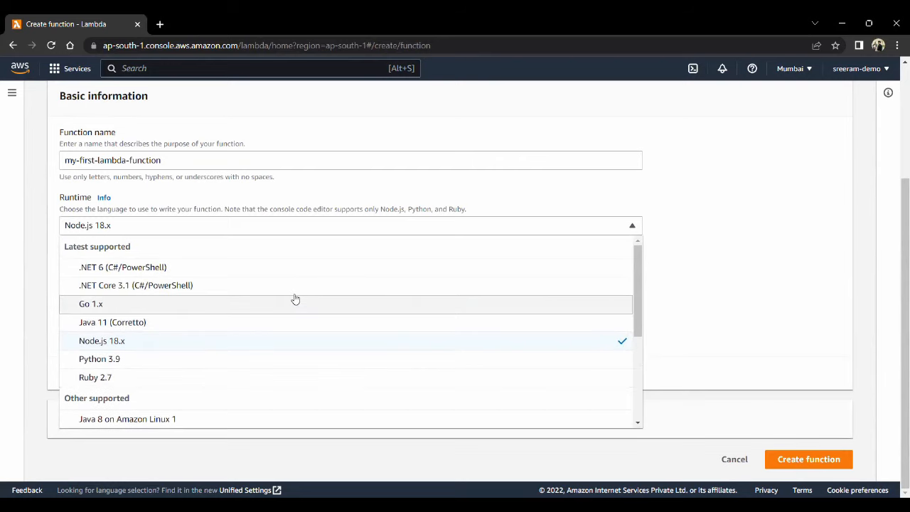
pyautogui.scroll(-1, 278, 338)
pyautogui.scroll(-2, 278, 338)
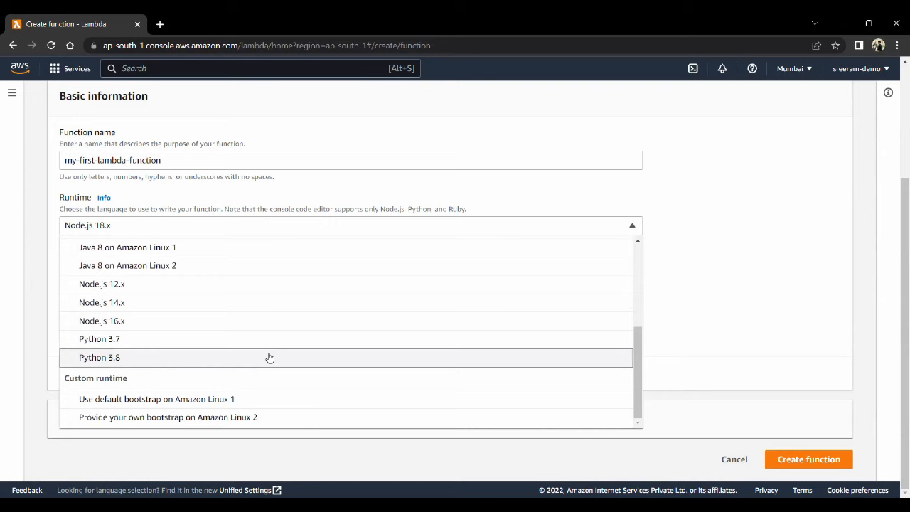
pyautogui.scroll(3, 266, 352)
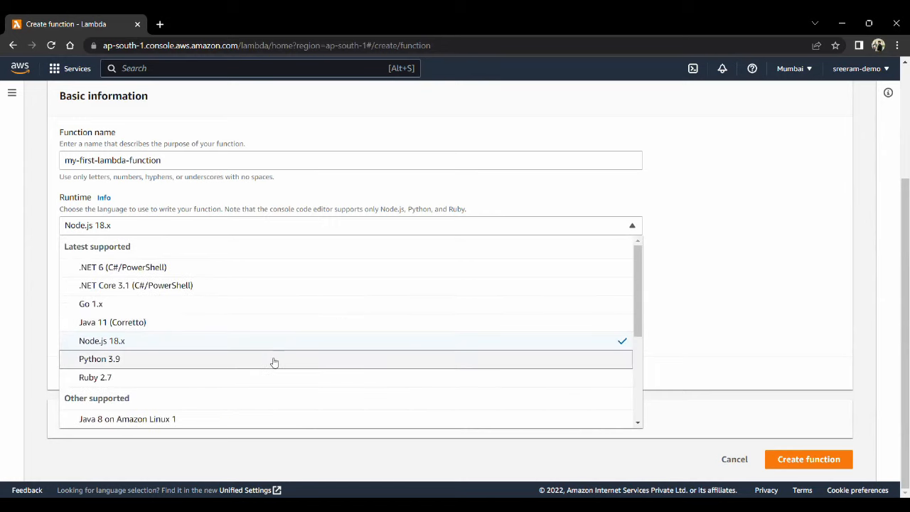
pyautogui.click(272, 361)
# Examine the other supported and custom runtimes available for the function, keeping Python 3.9 selected
pyautogui.click(193, 233)
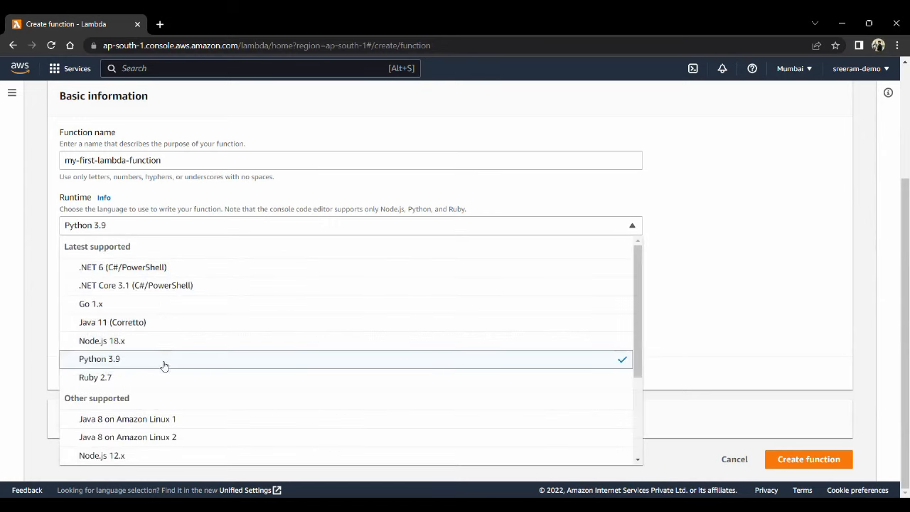
pyautogui.scroll(-2, 264, 303)
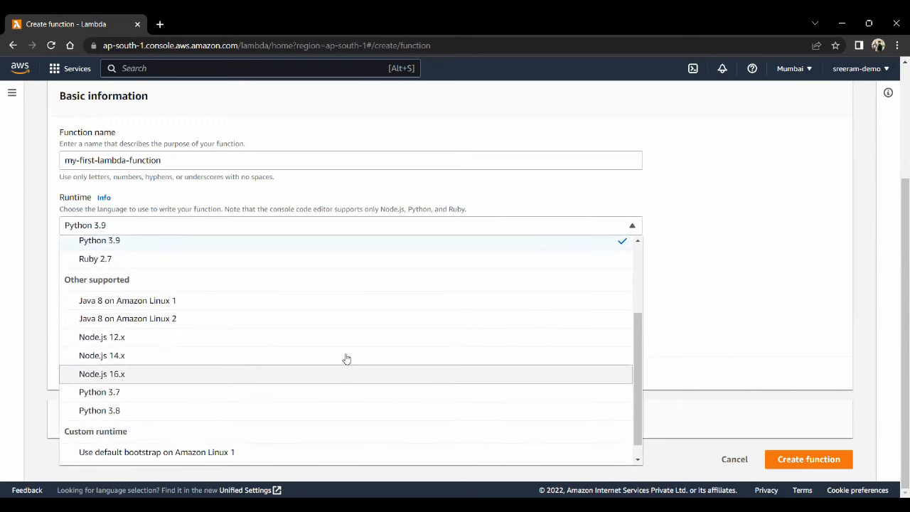
pyautogui.scroll(-1, 242, 335)
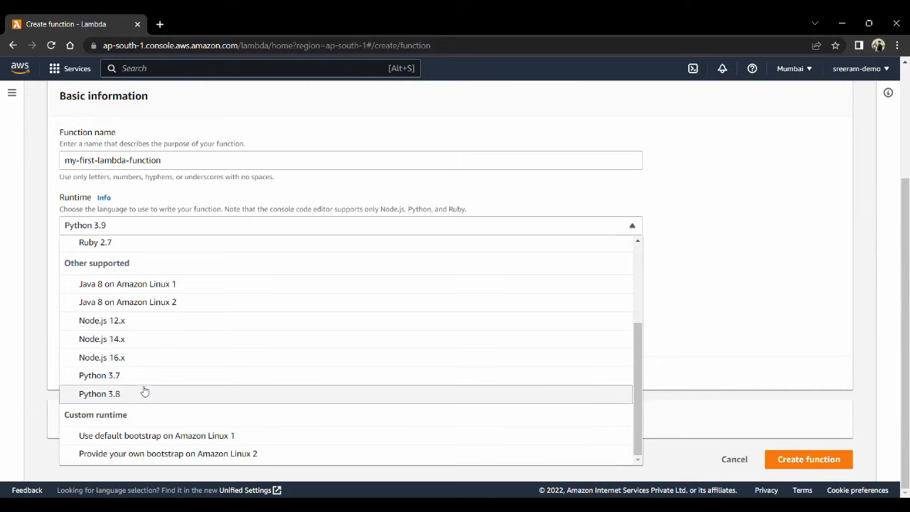
pyautogui.scroll(3, 171, 320)
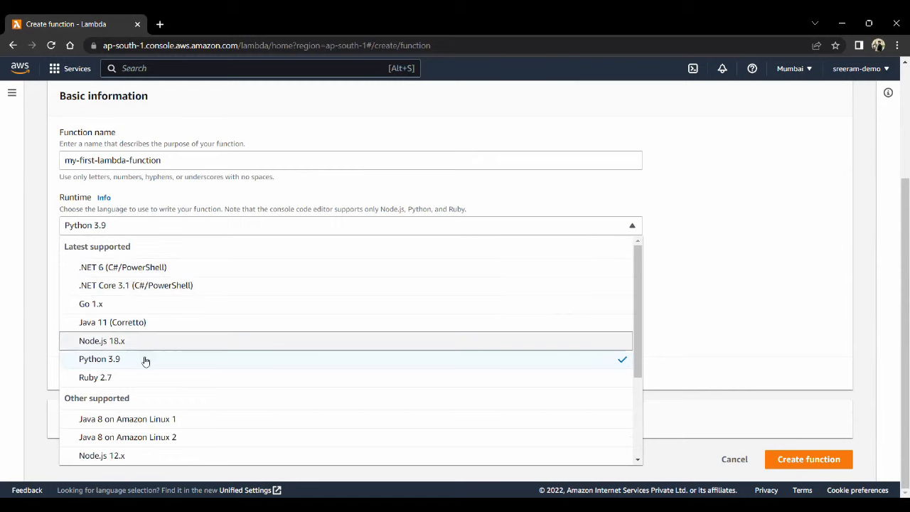
pyautogui.scroll(-3, 171, 418)
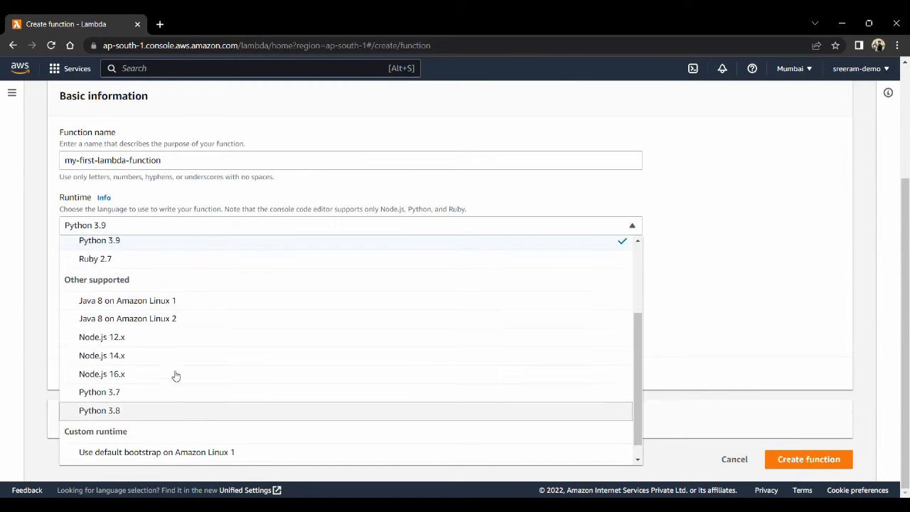
pyautogui.scroll(-1, 151, 442)
pyautogui.click(6, 371)
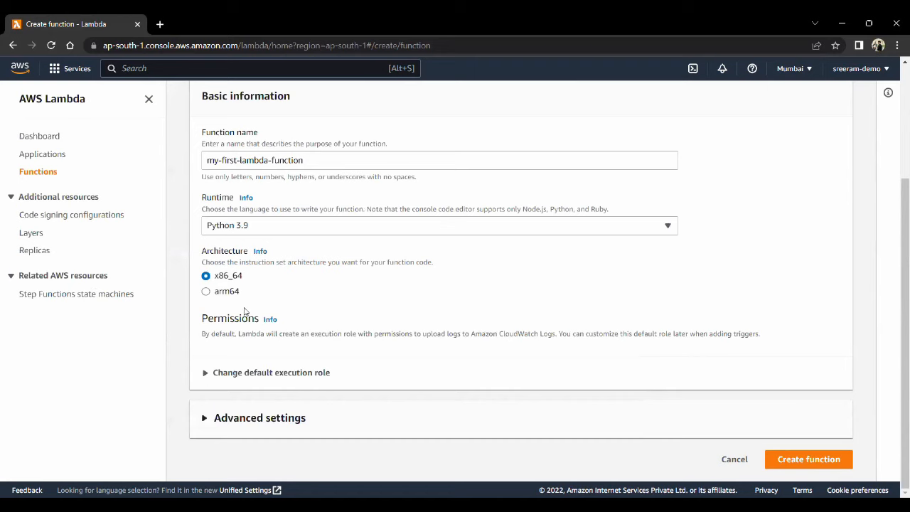
# Review the default execution role and advanced settings, and create the function with a new basic Lambda permissions role
pyautogui.click(386, 375)
pyautogui.scroll(-2, 400, 339)
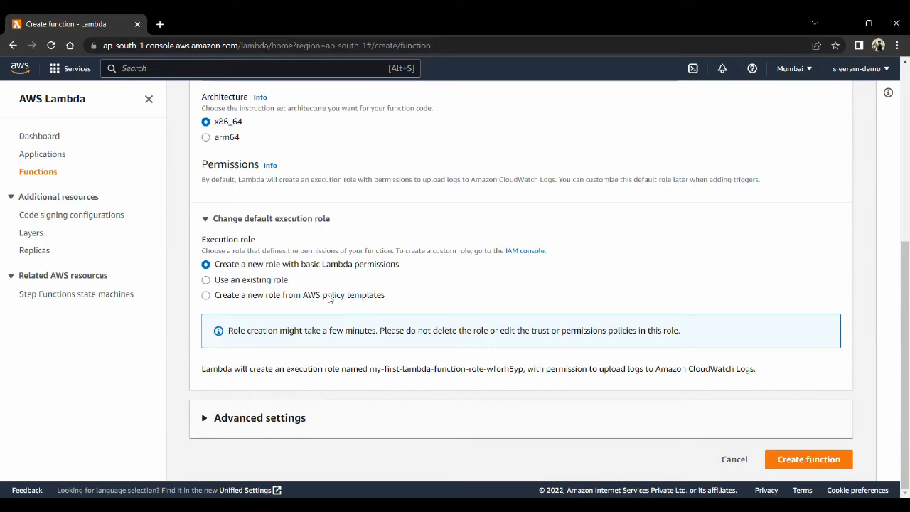
pyautogui.click(298, 419)
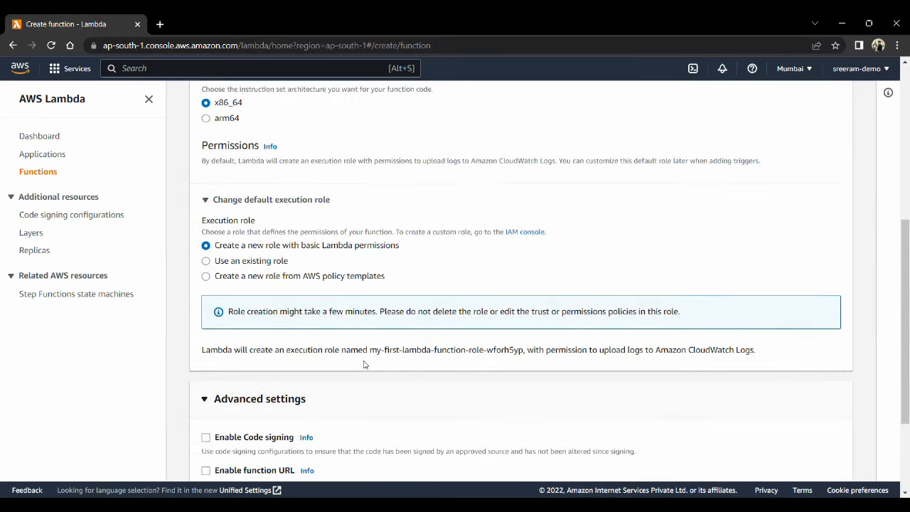
pyautogui.scroll(-2, 277, 284)
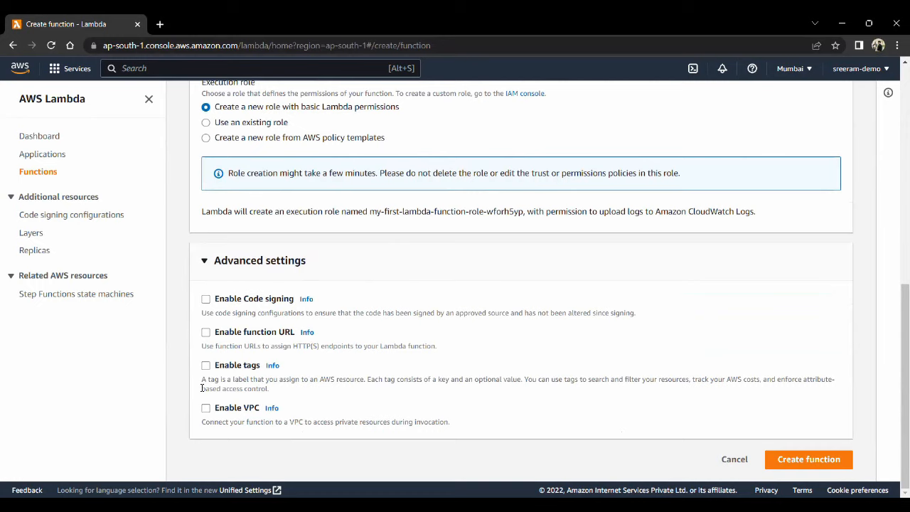
pyautogui.click(817, 458)
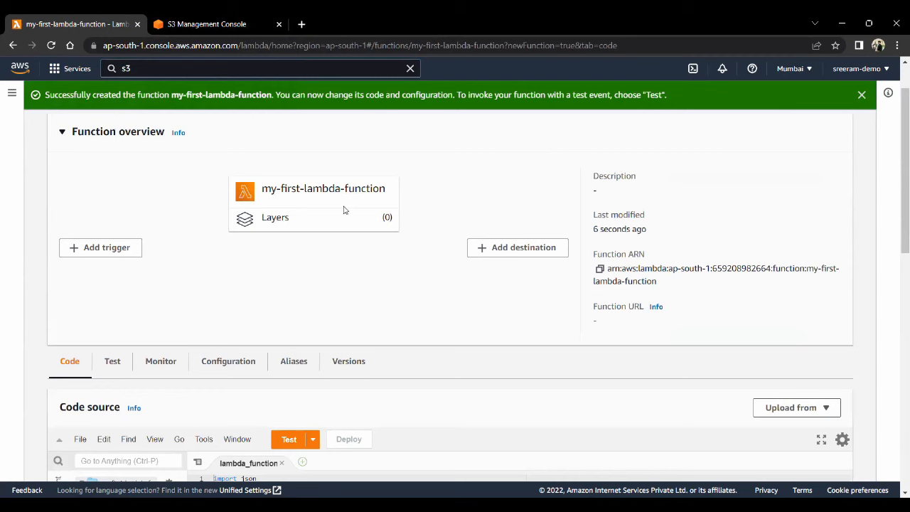
# Replace the TODO comment in the lambda_handler function of lambda_function.py with print("hello world")
pyautogui.scroll(2, 344, 210)
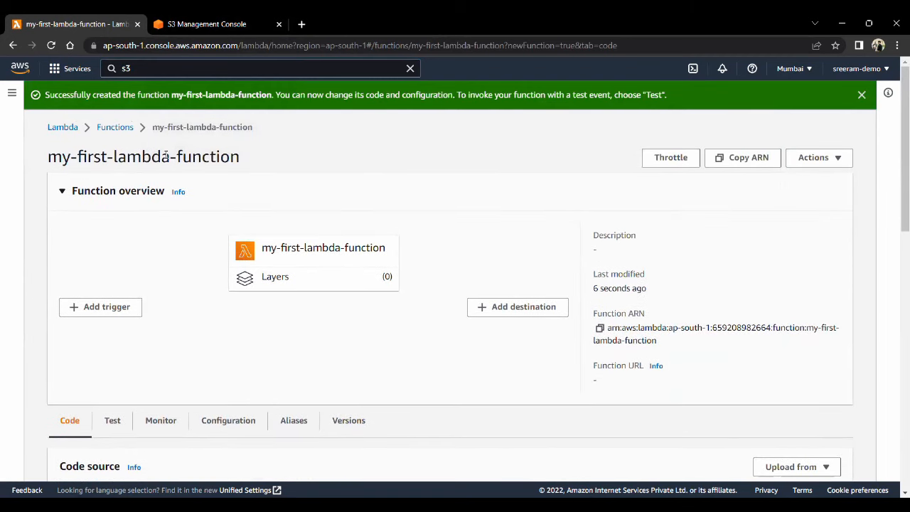
pyautogui.scroll(-3, 355, 363)
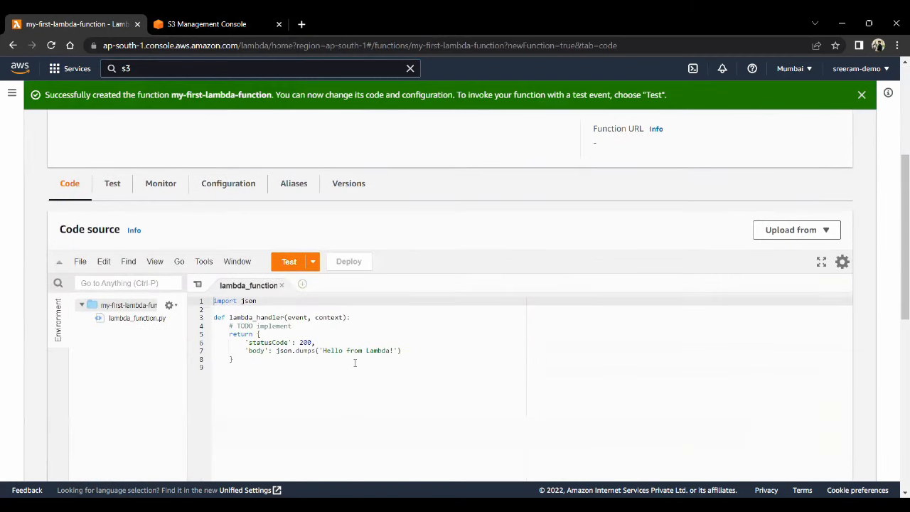
pyautogui.scroll(2, 382, 252)
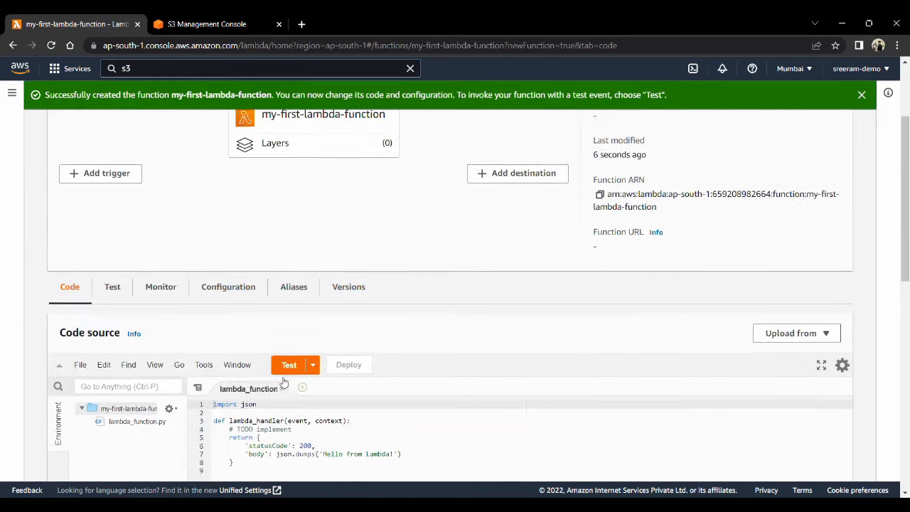
pyautogui.scroll(-3, 283, 383)
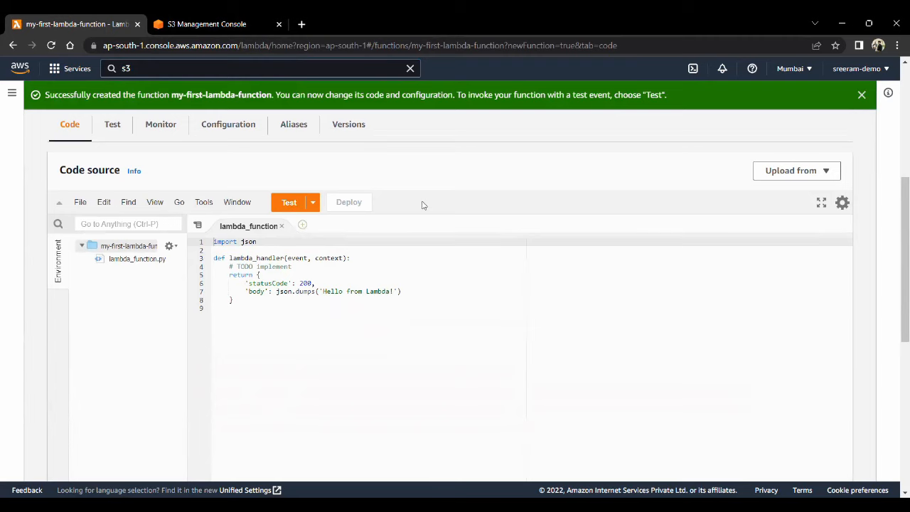
pyautogui.scroll(-1, 423, 203)
pyautogui.click(305, 208)
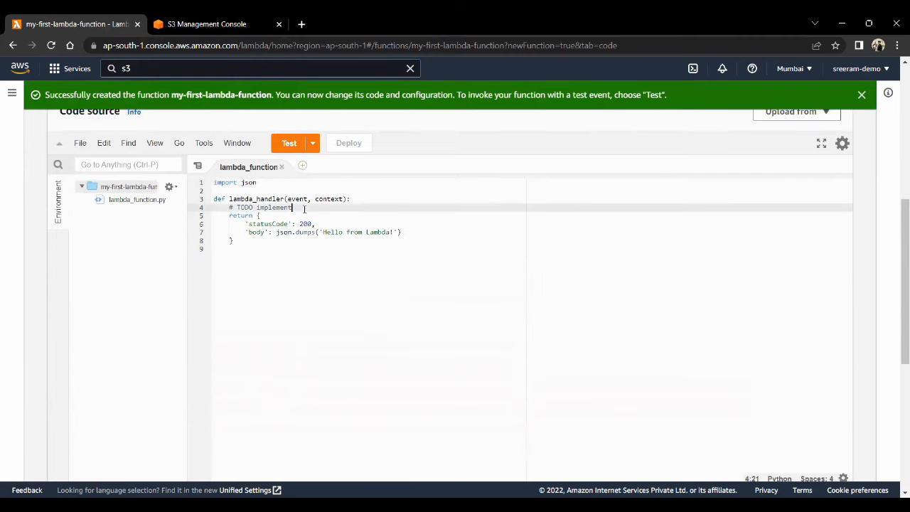
pyautogui.moveTo(301, 207); pyautogui.dragTo(236, 216)
pyautogui.write('print("H')
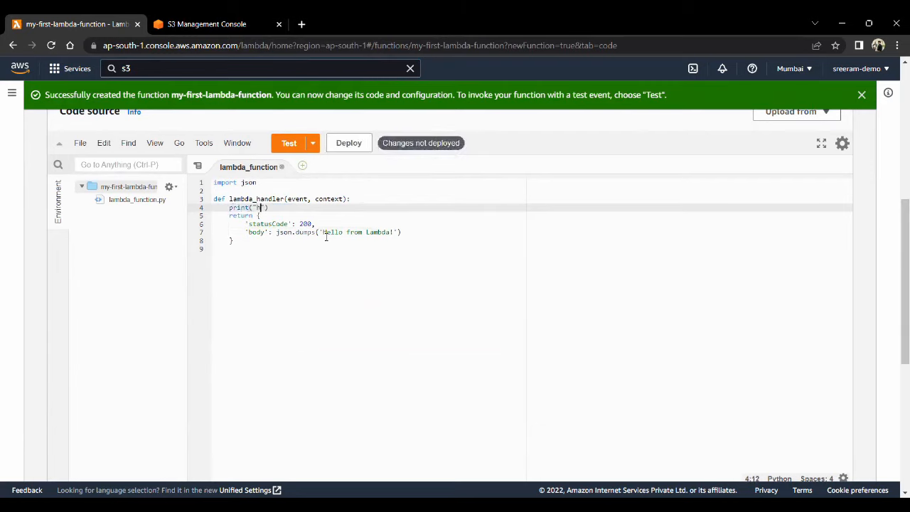
pyautogui.write('ello world')
pyautogui.scroll(4, 151, 307)
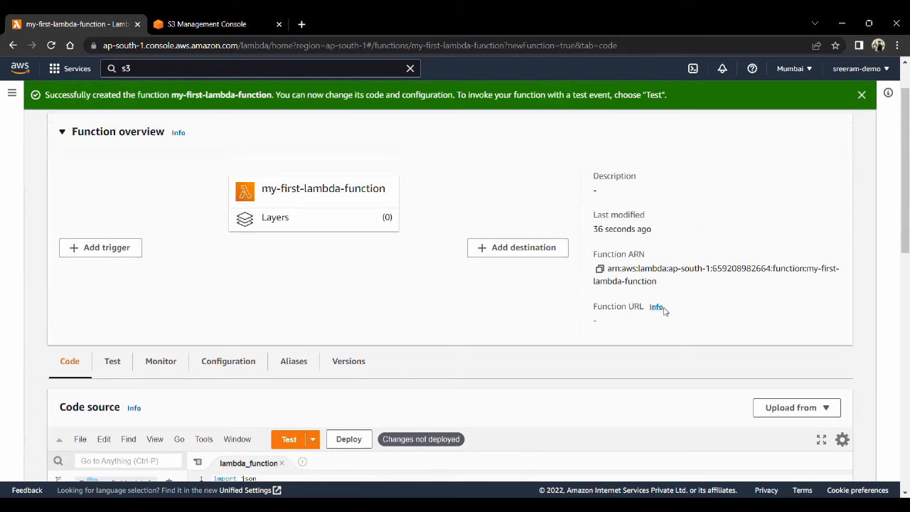
pyautogui.scroll(-2, 262, 281)
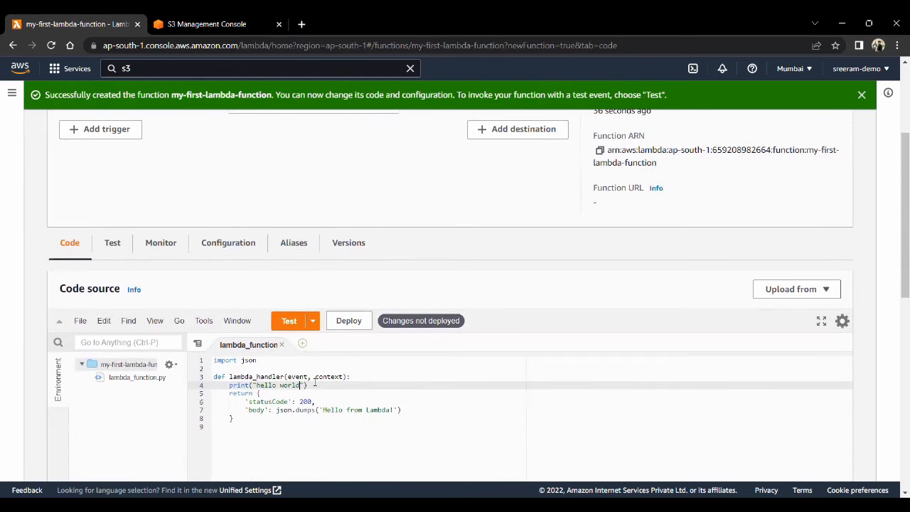
# Deploy the updated handler code of my-first-lambda-function
pyautogui.click(349, 321)
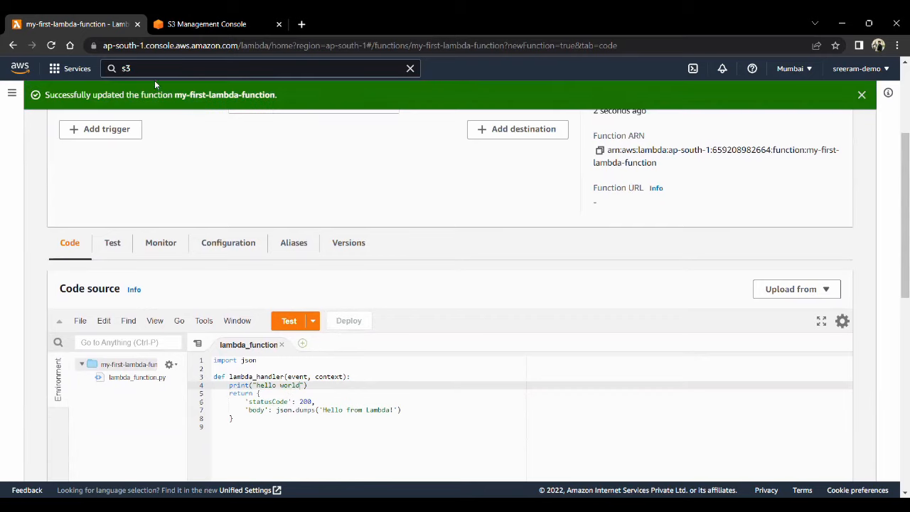
pyautogui.scroll(-3, 317, 306)
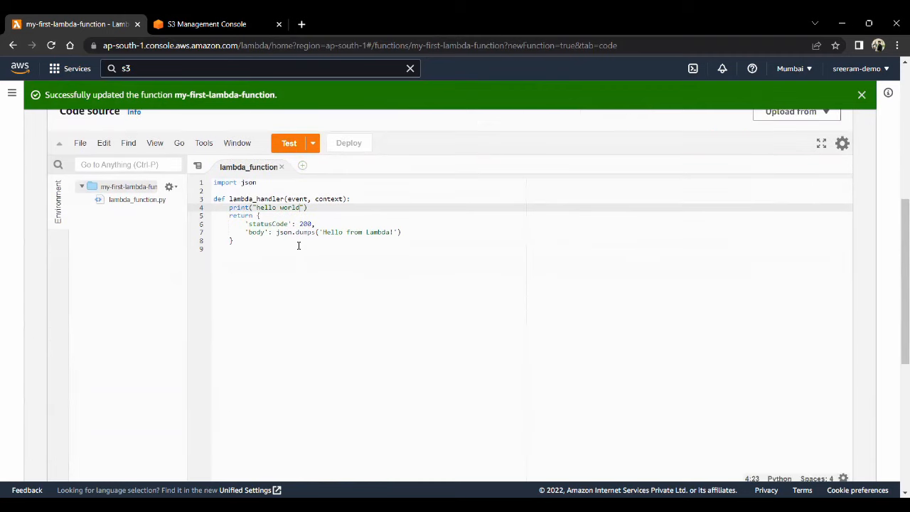
pyautogui.scroll(1, 298, 235)
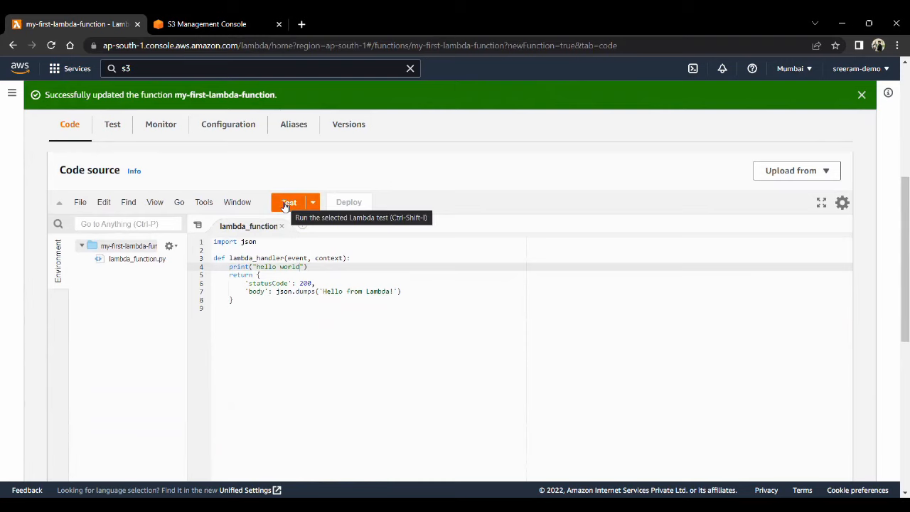
# Create and save a private test event named testevent, using the hello-world template and its default JSON
pyautogui.click(284, 204)
pyautogui.scroll(-2, 294, 214)
pyautogui.click(299, 190)
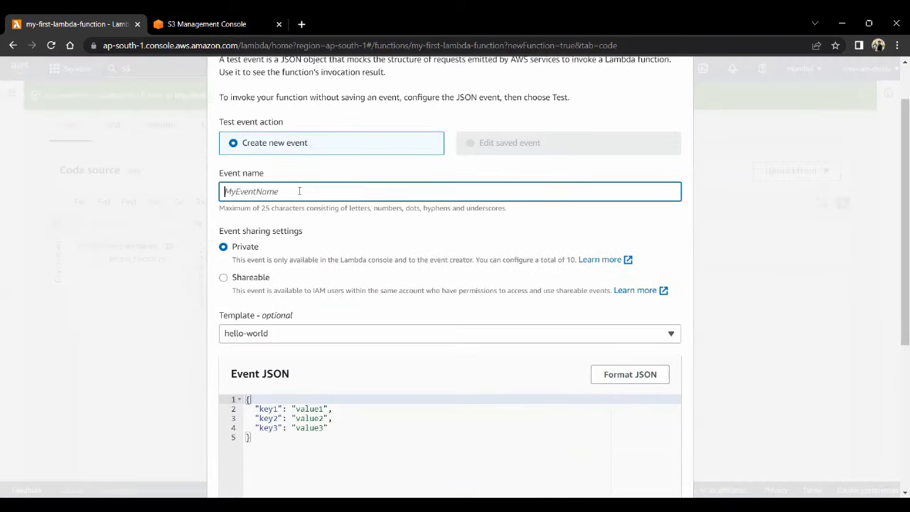
pyautogui.write('testevent')
pyautogui.scroll(-3, 447, 329)
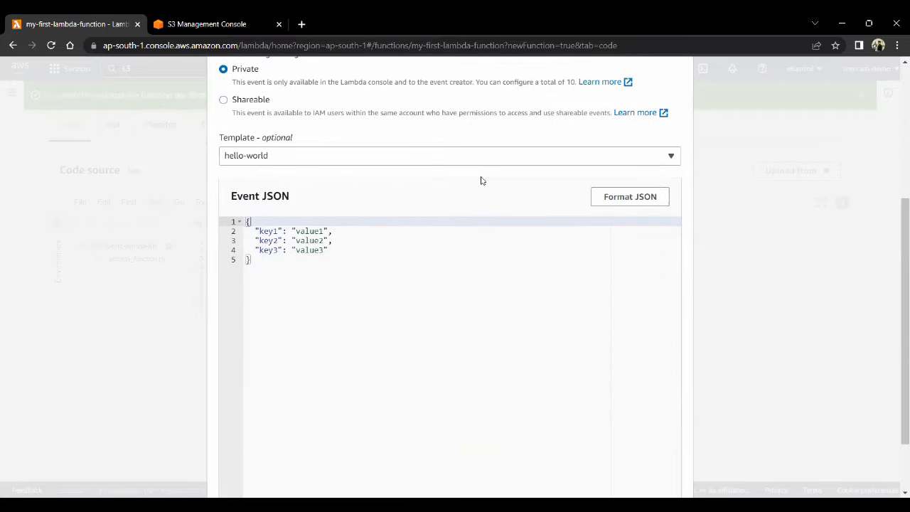
pyautogui.scroll(-1, 440, 149)
pyautogui.scroll(5, 519, 270)
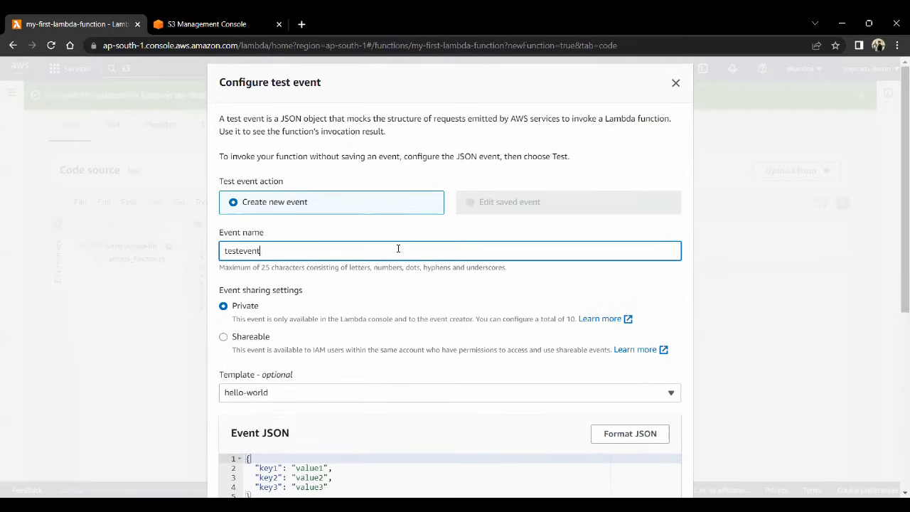
pyautogui.scroll(-4, 614, 477)
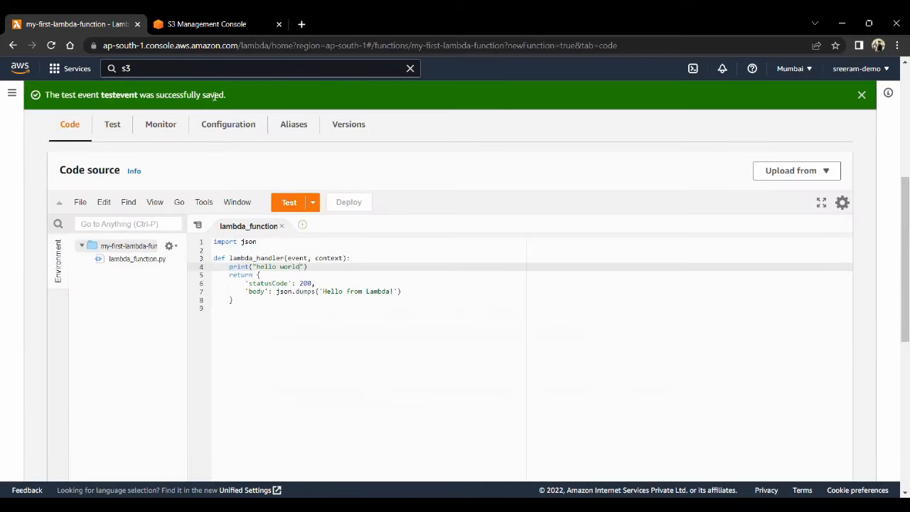
# Run the function with the saved test event testevent
pyautogui.click(312, 202)
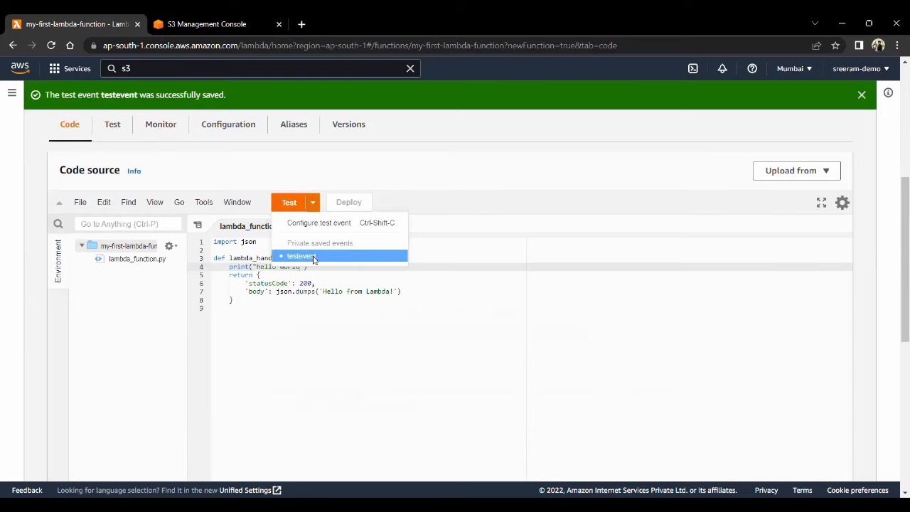
pyautogui.click(317, 274)
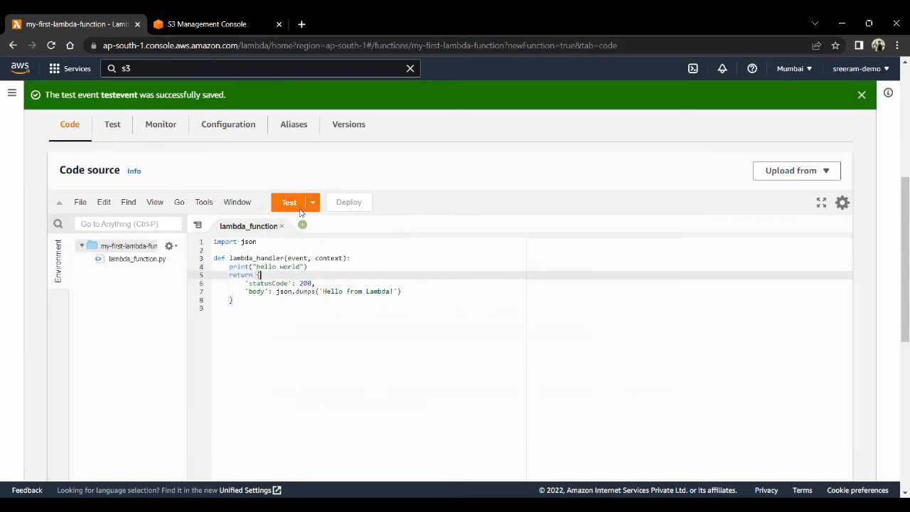
pyautogui.click(294, 203)
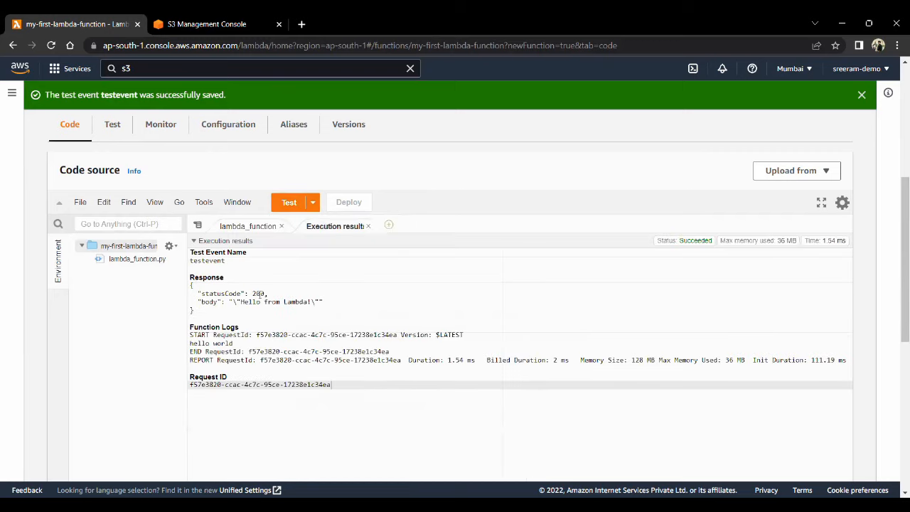
# Examine the execution results, comparing the response and function logs with the return block and print statement in the handler code
pyautogui.moveTo(191, 263); pyautogui.dragTo(228, 266)
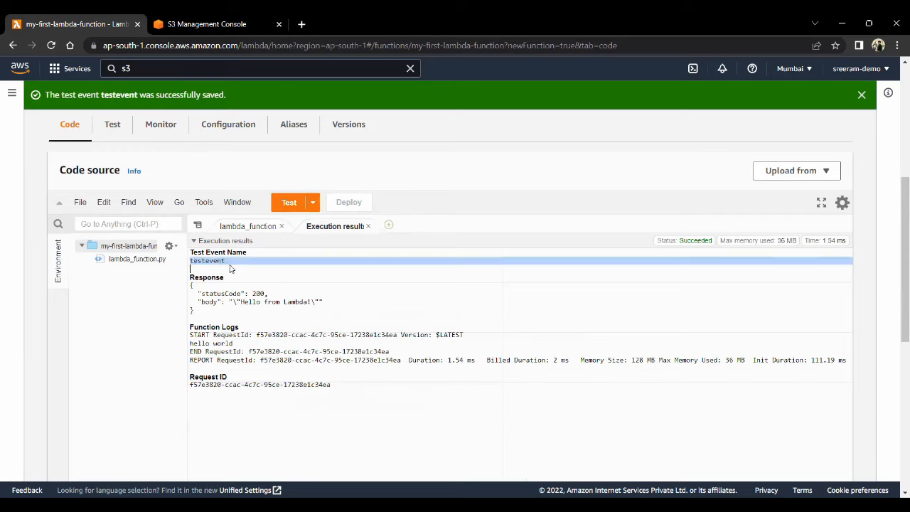
pyautogui.moveTo(225, 307); pyautogui.dragTo(194, 292)
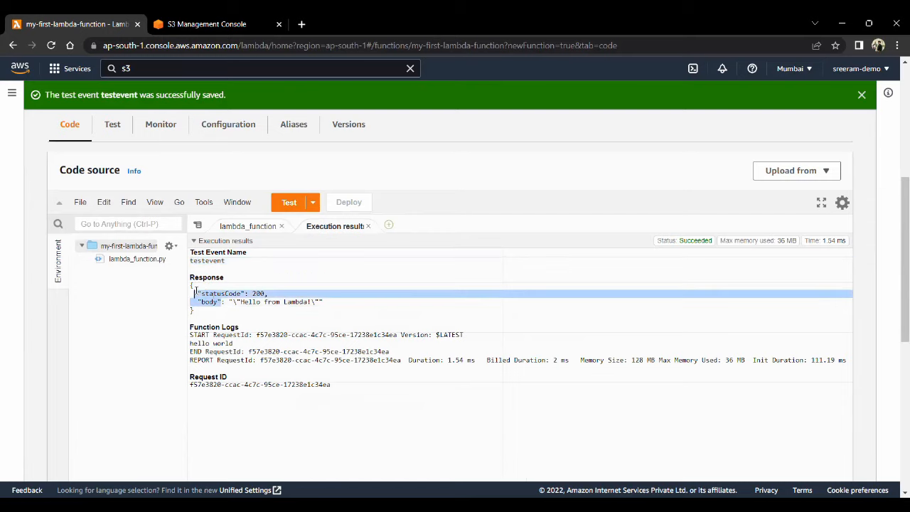
pyautogui.click(257, 227)
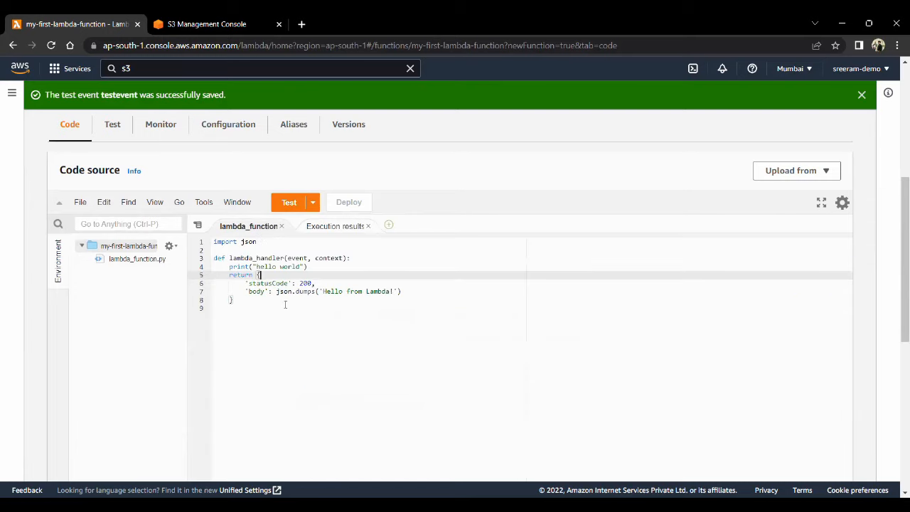
pyautogui.moveTo(258, 275); pyautogui.dragTo(297, 298)
pyautogui.doubleClick(305, 284)
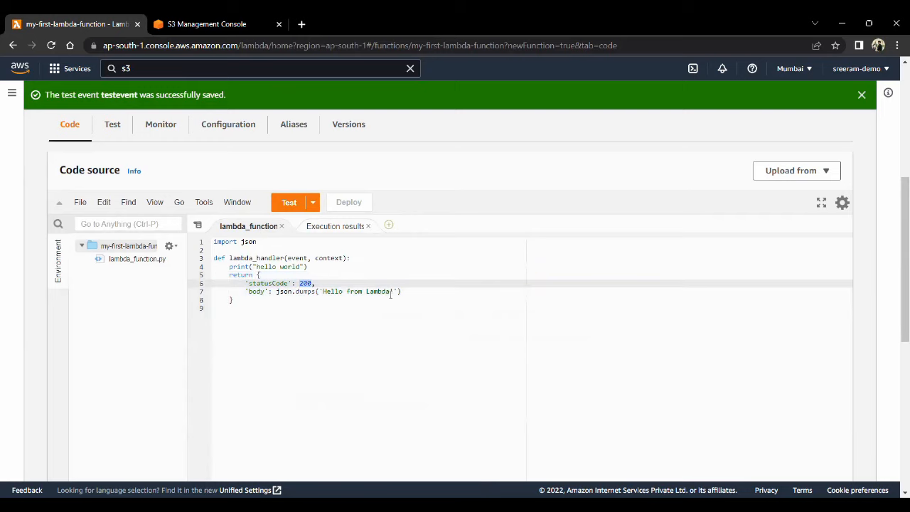
pyautogui.click(341, 233)
pyautogui.moveTo(350, 302); pyautogui.dragTo(199, 297)
pyautogui.scroll(-2, 243, 293)
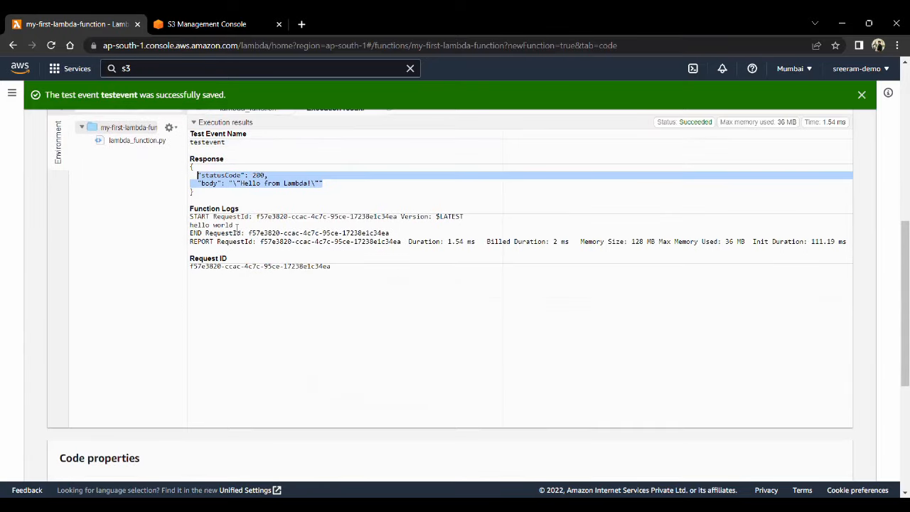
pyautogui.moveTo(232, 224); pyautogui.dragTo(181, 229)
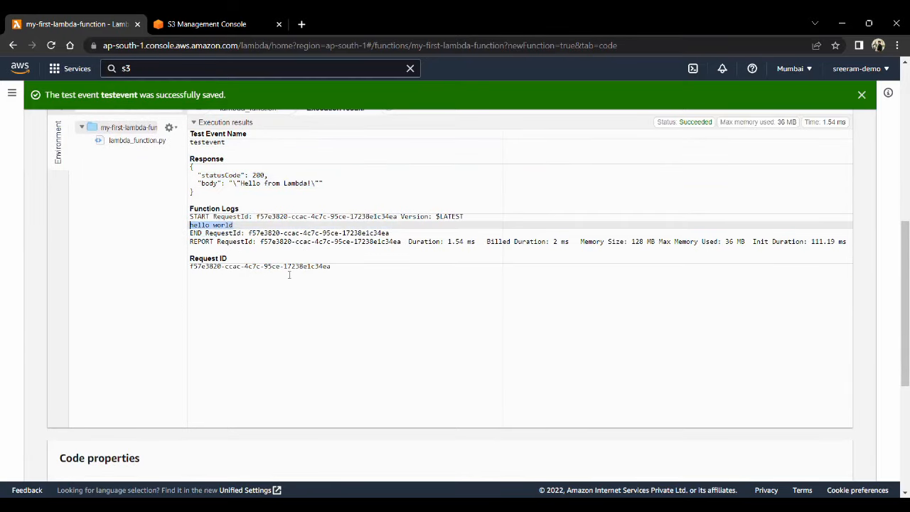
pyautogui.scroll(3, 289, 274)
pyautogui.click(248, 285)
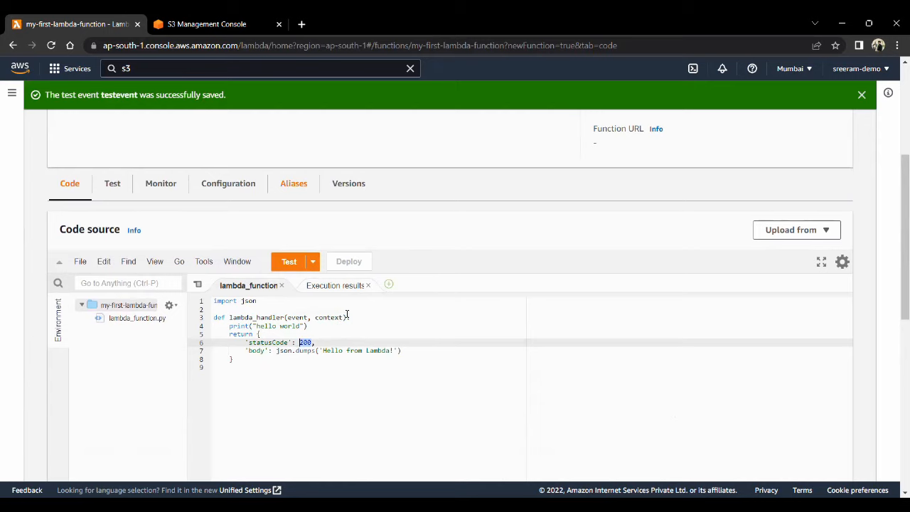
# Examine the lambda_handler definition and its event and context parameters in the function code
pyautogui.scroll(-1, 347, 315)
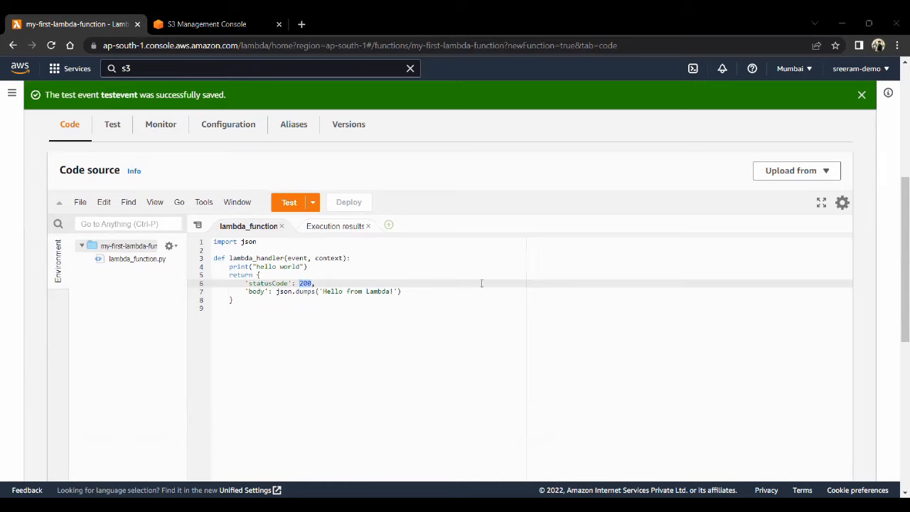
pyautogui.doubleClick(251, 259)
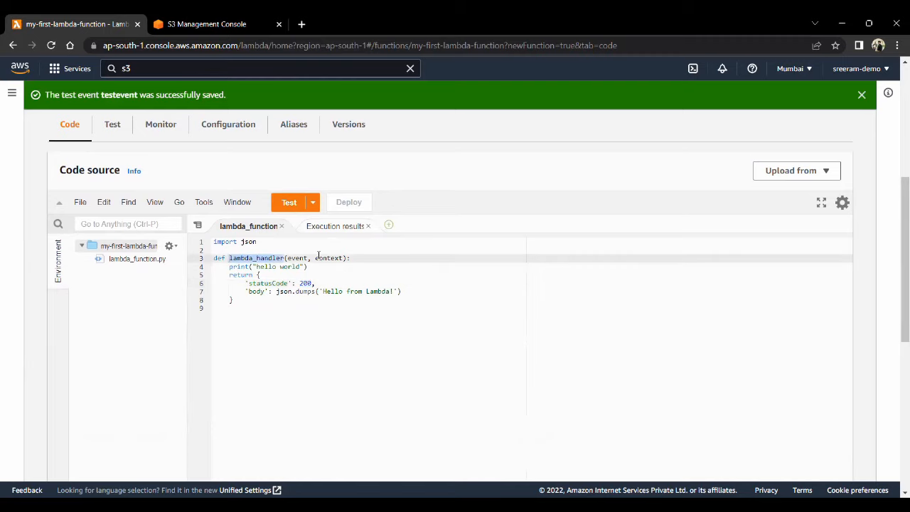
pyautogui.click(264, 258)
pyautogui.doubleClick(263, 258)
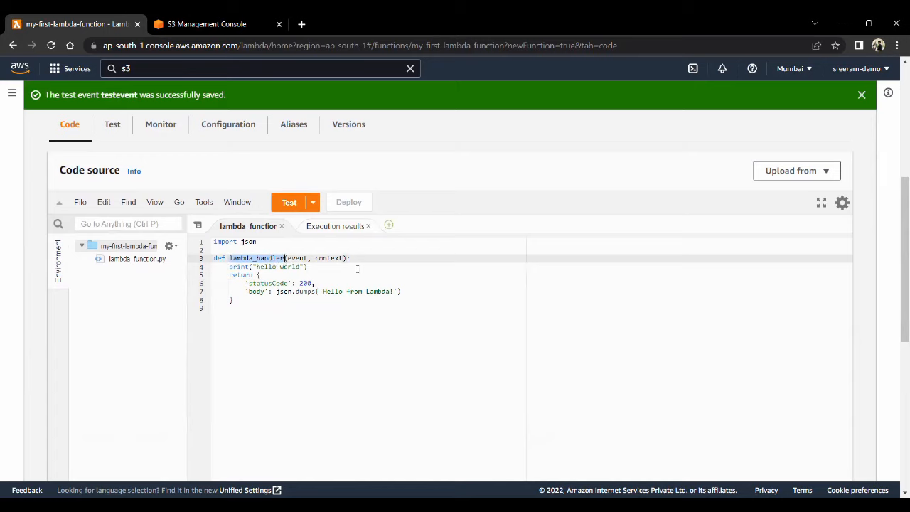
pyautogui.doubleClick(293, 258)
pyautogui.doubleClick(330, 258)
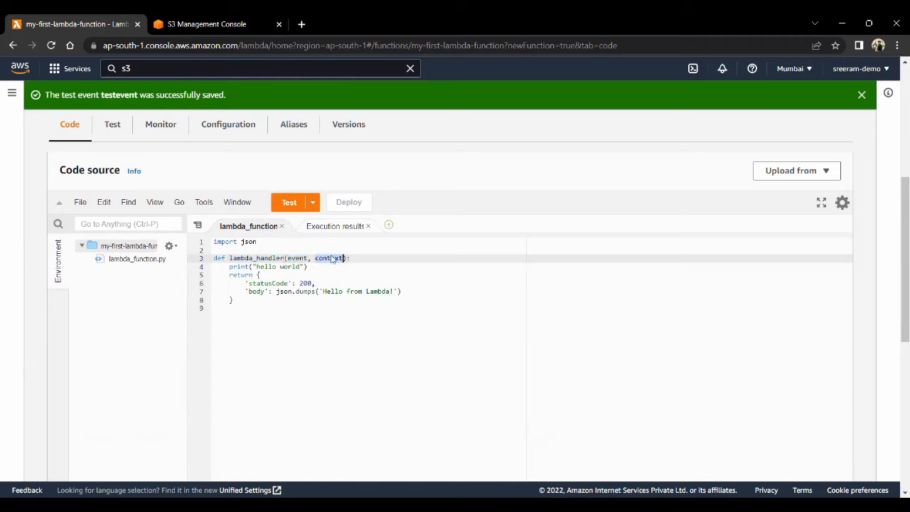
pyautogui.moveTo(229, 258)
pyautogui.mouseDown()
pyautogui.moveTo(319, 258)
pyautogui.moveTo(230, 258)
pyautogui.mouseUp()
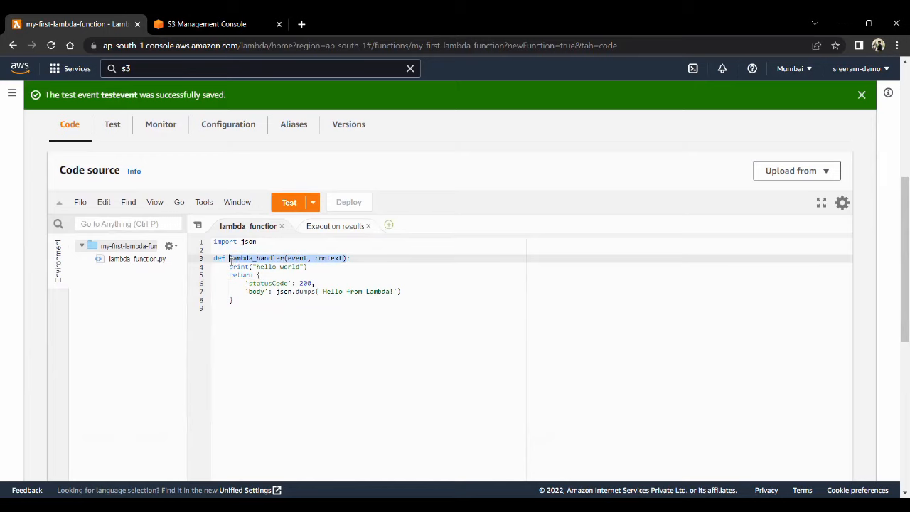
pyautogui.scroll(-3, 237, 261)
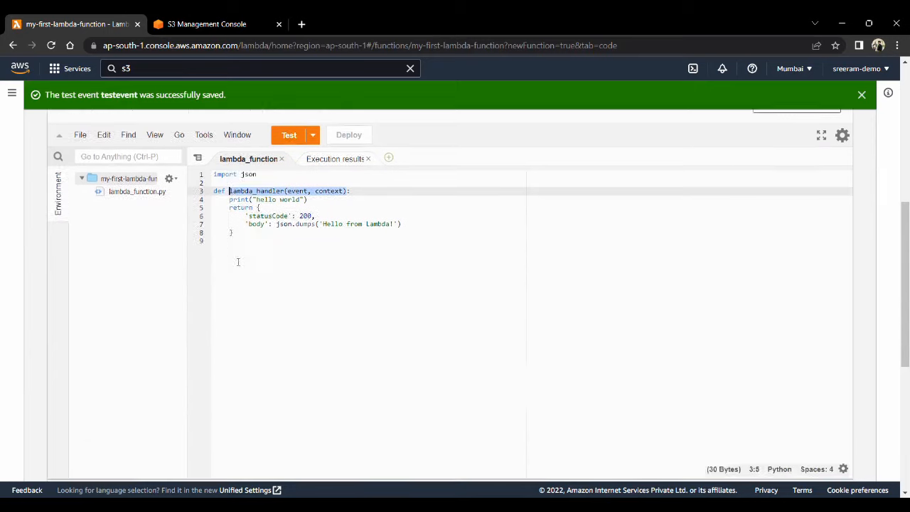
pyautogui.scroll(3, 298, 260)
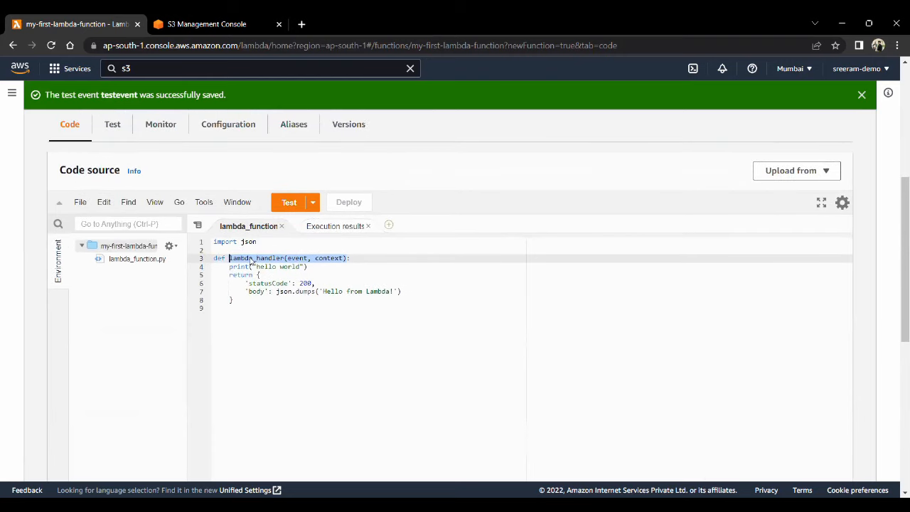
pyautogui.doubleClick(250, 258)
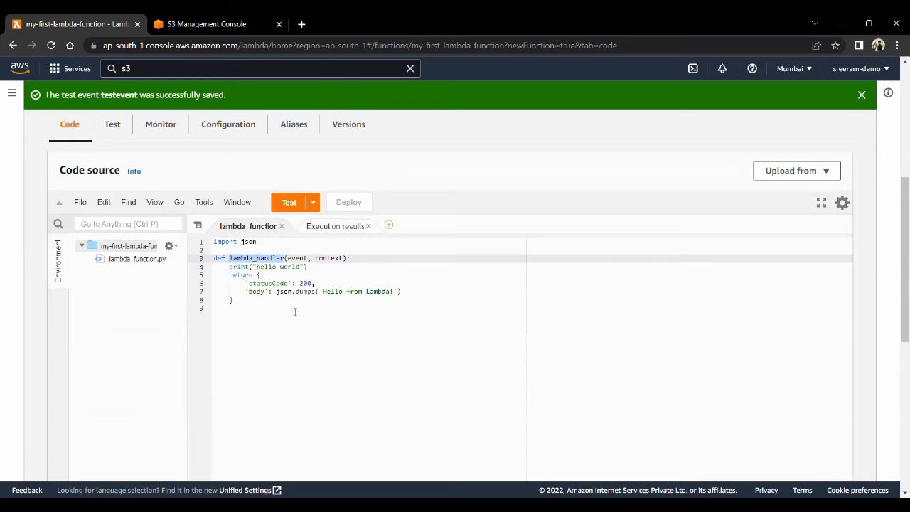
# Examine the handler entry in the runtime settings, comparing its two parts with the code's file name and function name
pyautogui.scroll(-2, 295, 311)
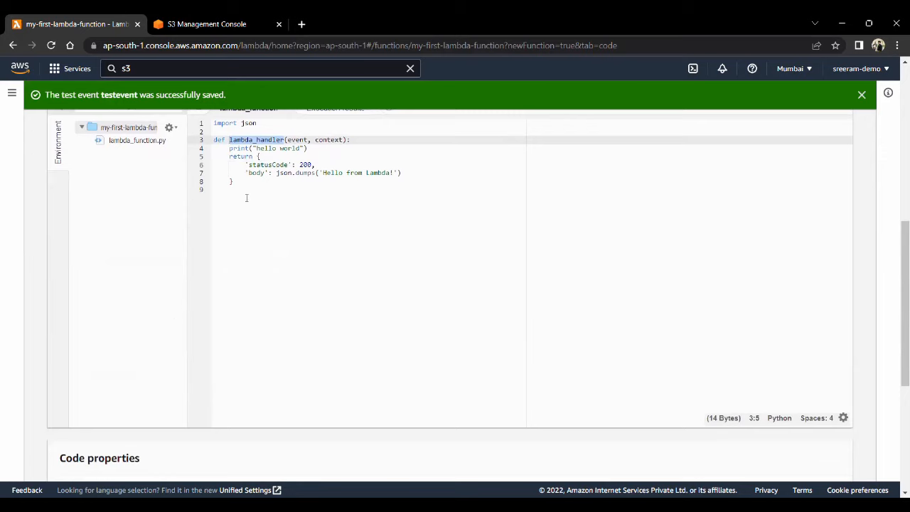
pyautogui.scroll(-5, 284, 199)
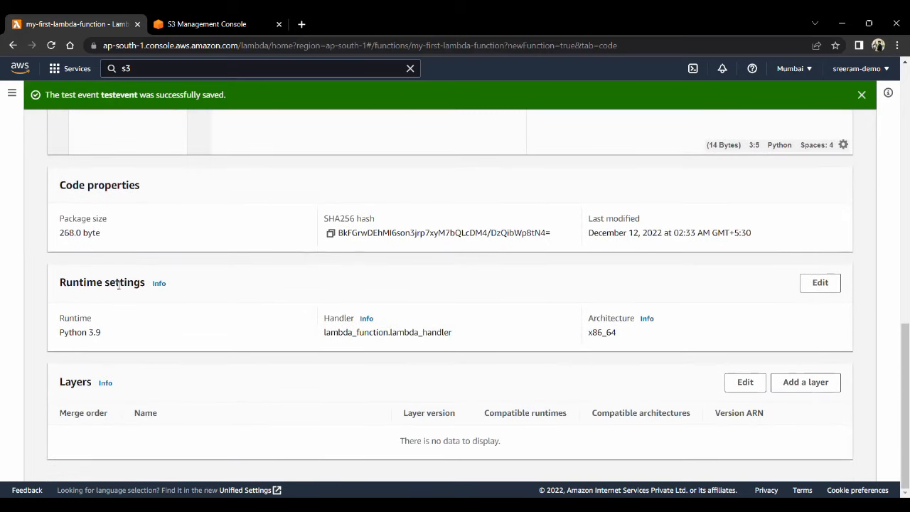
pyautogui.doubleClick(369, 336)
pyautogui.doubleClick(427, 332)
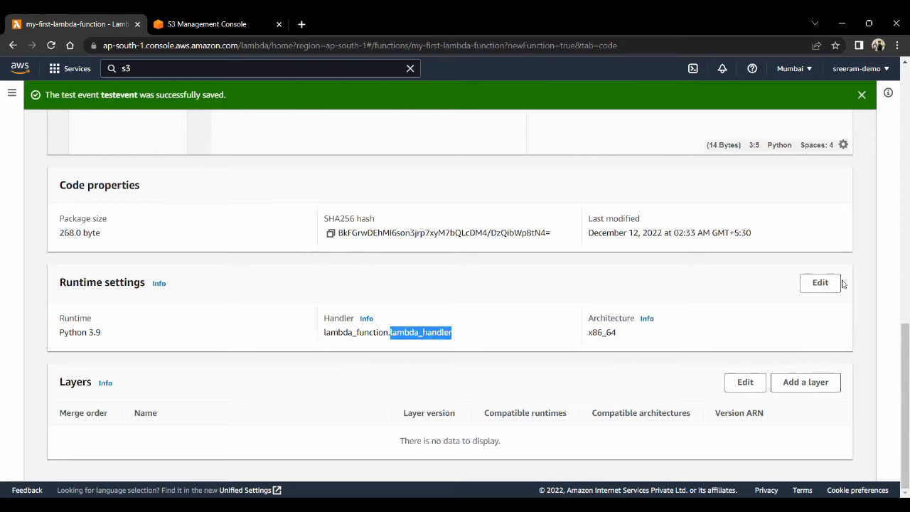
pyautogui.doubleClick(360, 332)
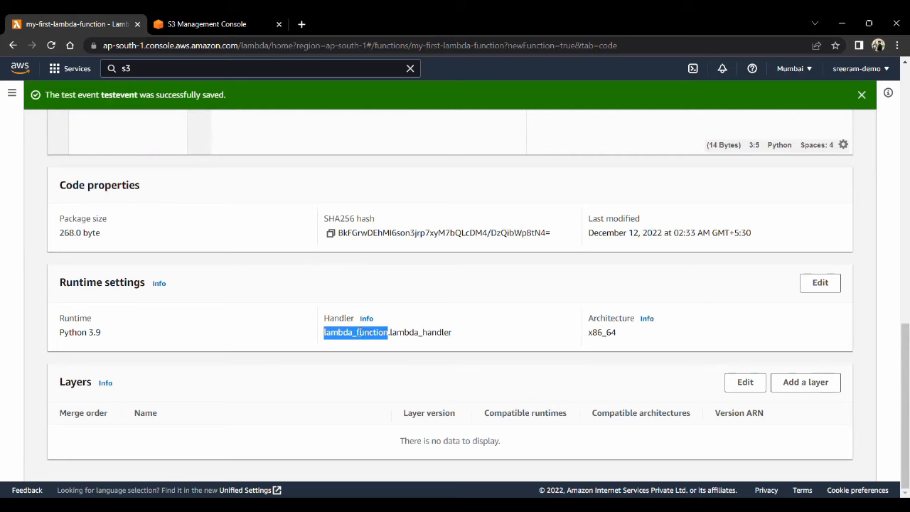
pyautogui.scroll(5, 360, 331)
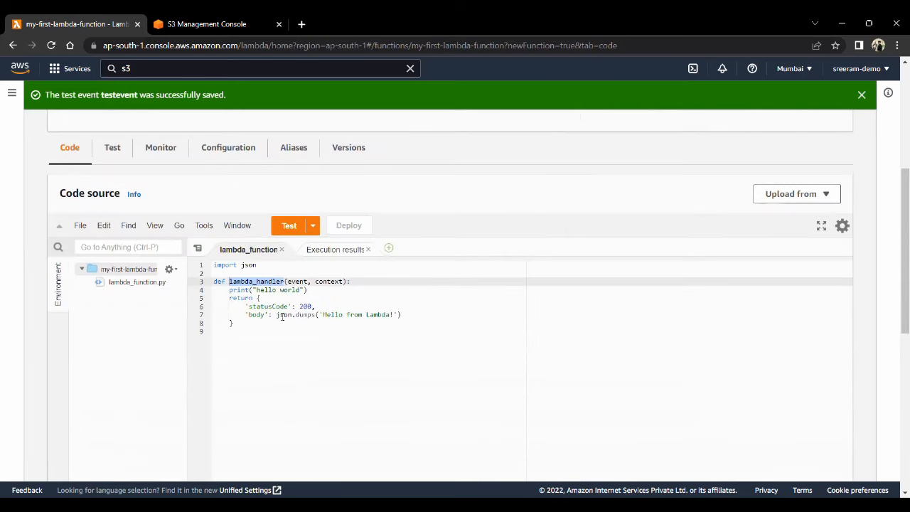
pyautogui.scroll(-1, 317, 284)
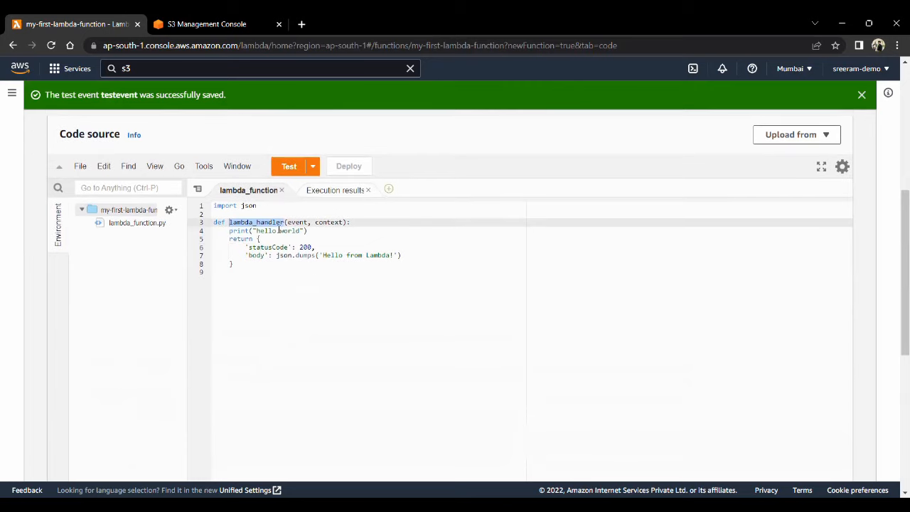
# Change the handler in the function's runtime settings to lambda_function.xyz and save the settings
pyautogui.scroll(-5, 503, 360)
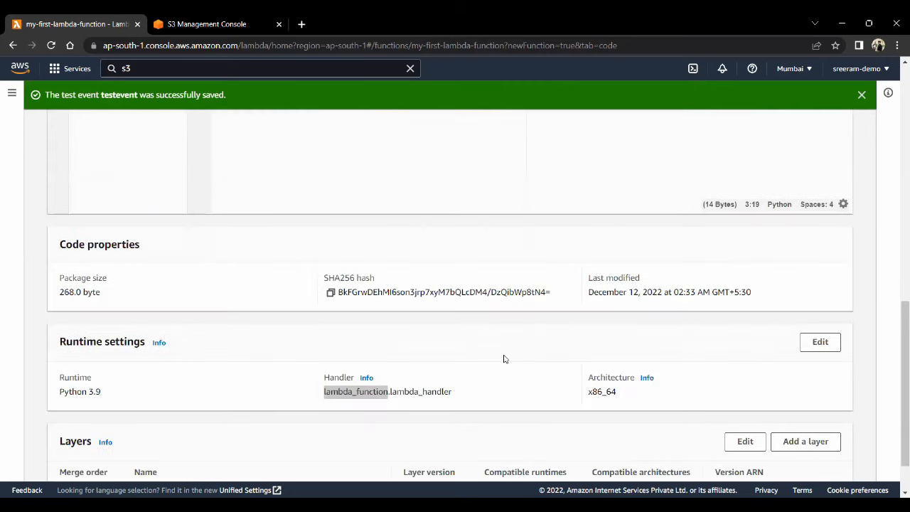
pyautogui.click(821, 284)
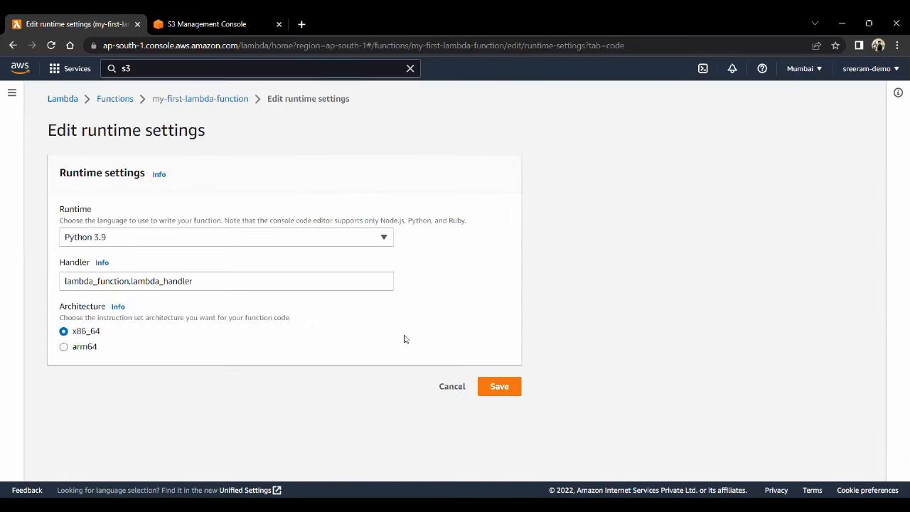
pyautogui.doubleClick(202, 279)
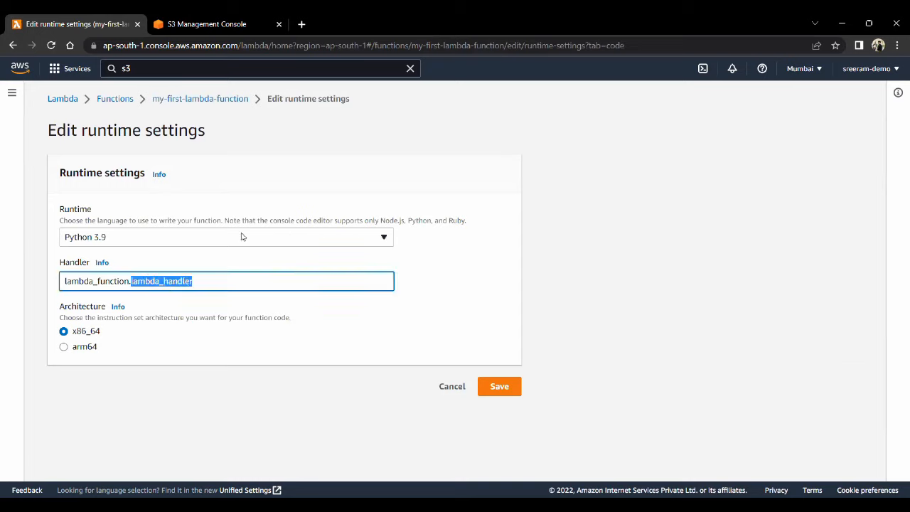
pyautogui.write('xyz')
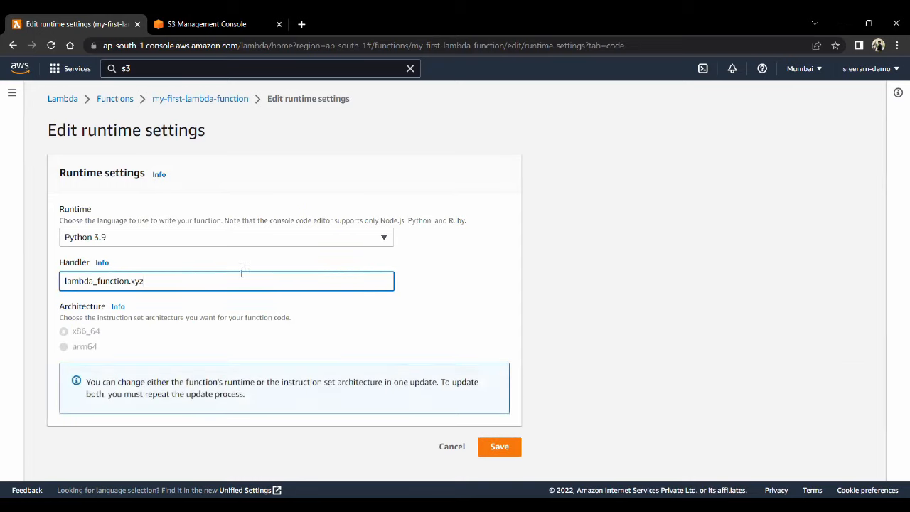
pyautogui.click(499, 446)
# Test the function while its code defines lambda_handler instead of xyz, and examine the handler line in the function logs
pyautogui.scroll(-5, 463, 426)
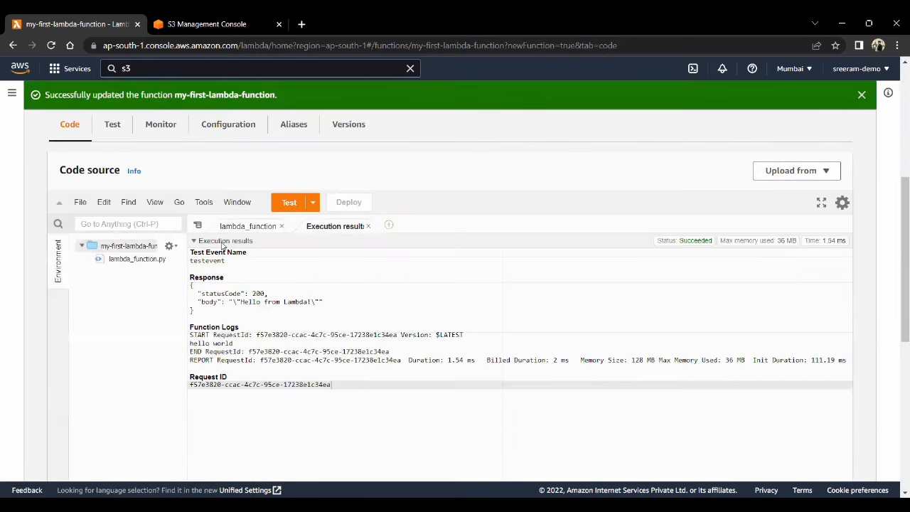
pyautogui.click(239, 229)
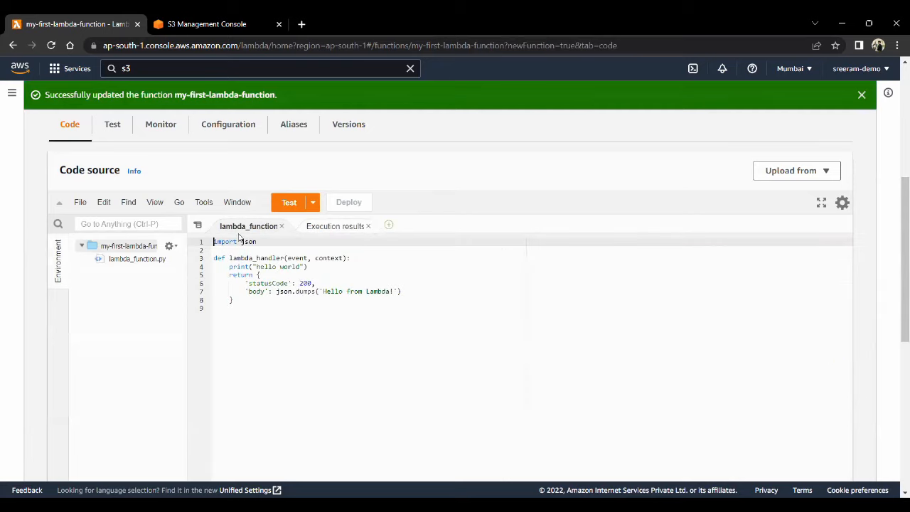
pyautogui.doubleClick(262, 258)
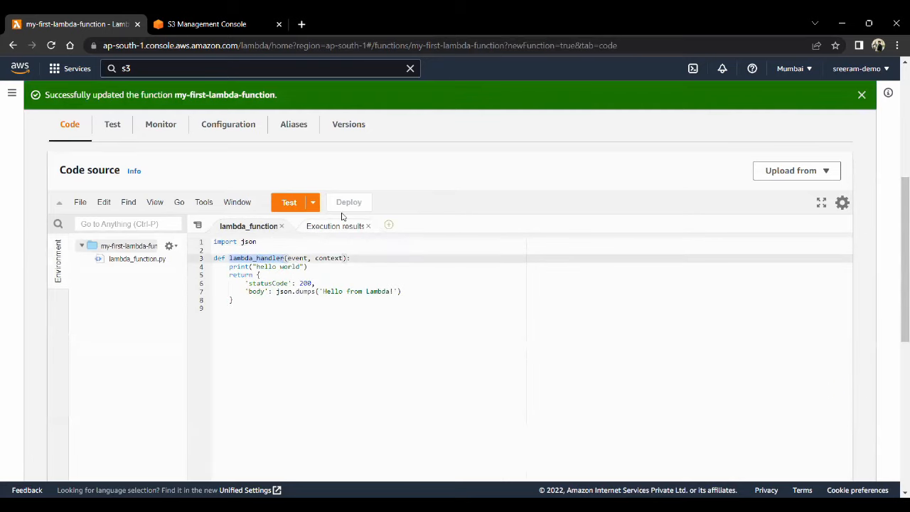
pyautogui.click(289, 202)
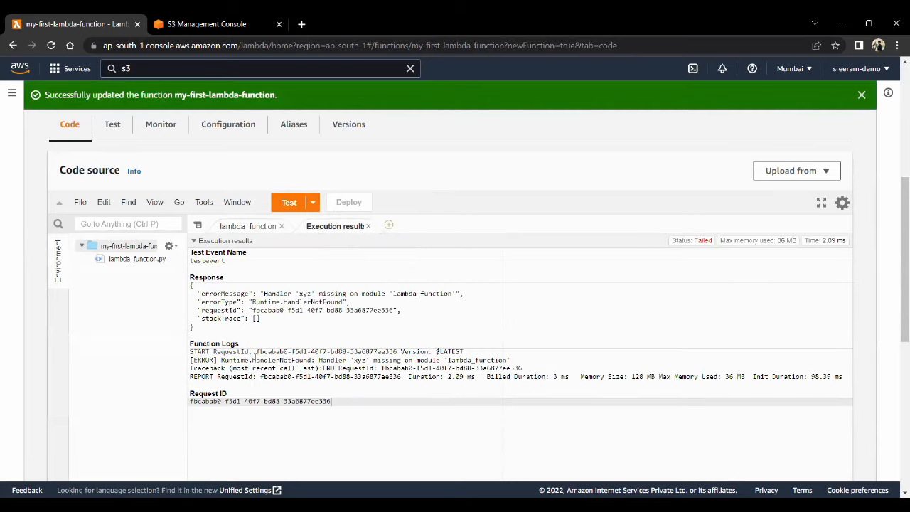
pyautogui.moveTo(242, 360)
pyautogui.mouseDown()
pyautogui.moveTo(396, 351)
pyautogui.moveTo(503, 360)
pyautogui.mouseUp()
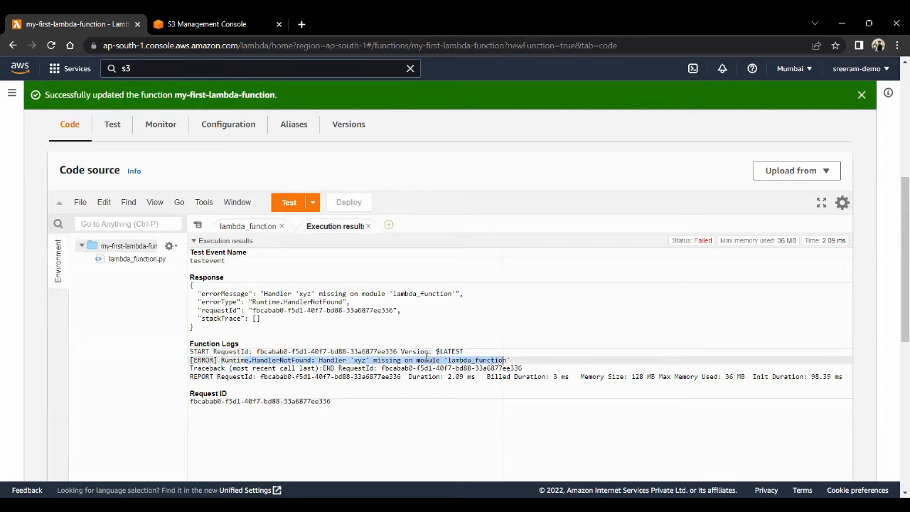
# Rename the handler function in the lambda_function code to xyz and deploy the change
pyautogui.click(238, 227)
pyautogui.click(268, 267)
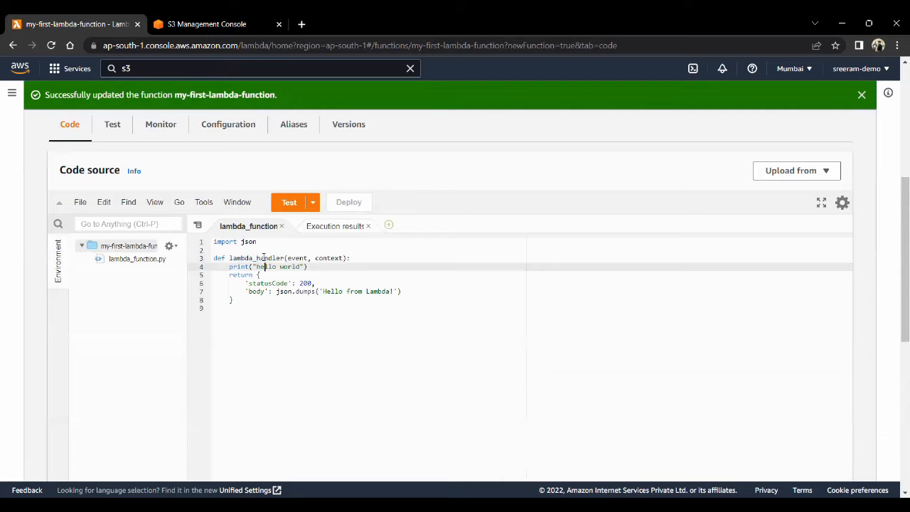
pyautogui.doubleClick(260, 260)
pyautogui.write('xyz')
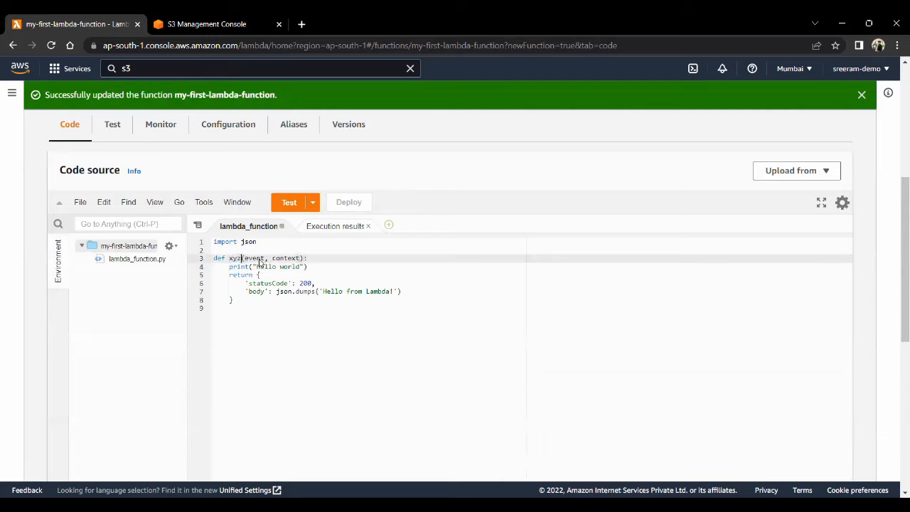
pyautogui.click(354, 204)
# Run the test event against the renamed xyz function, check its printed output in the function logs, and return to the code
pyautogui.click(283, 206)
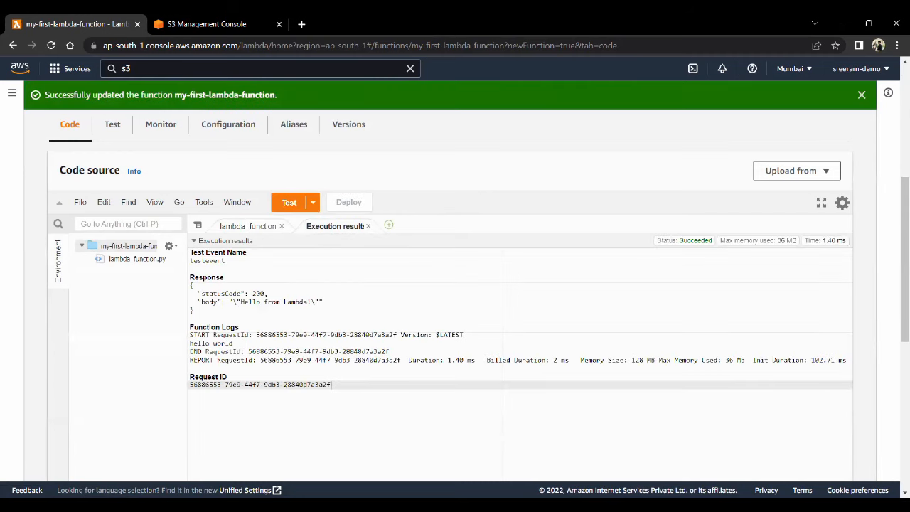
pyautogui.moveTo(244, 344); pyautogui.dragTo(191, 346)
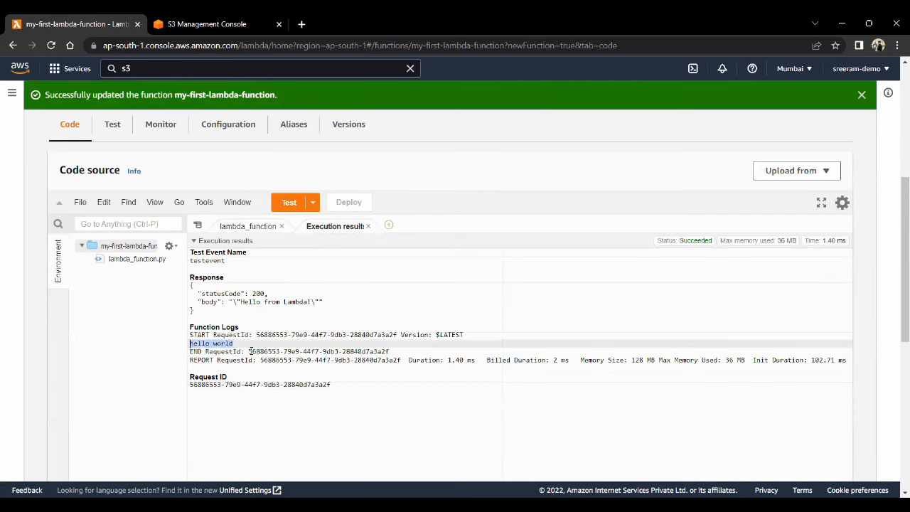
pyautogui.click(249, 226)
# Set the handler in the runtime settings back to lambda_function.lambda_handler and save the settings
pyautogui.scroll(-5, 230, 248)
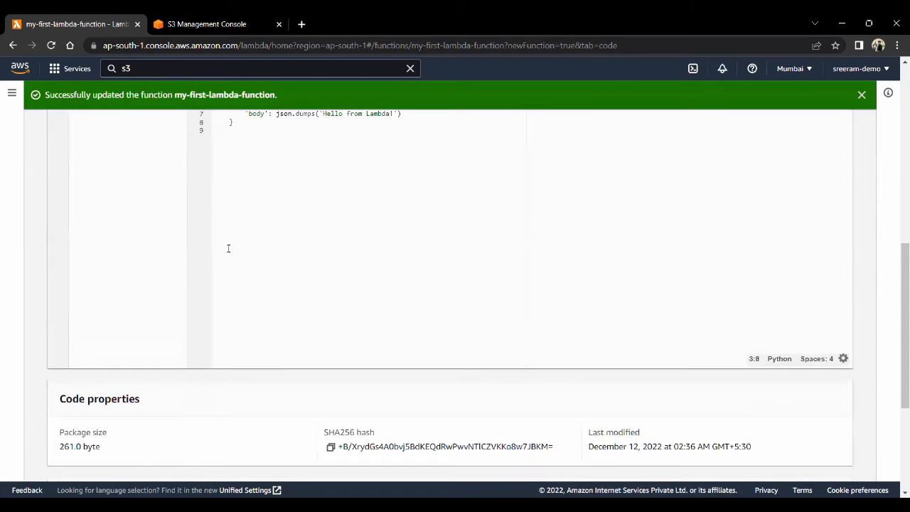
pyautogui.scroll(-2, 110, 289)
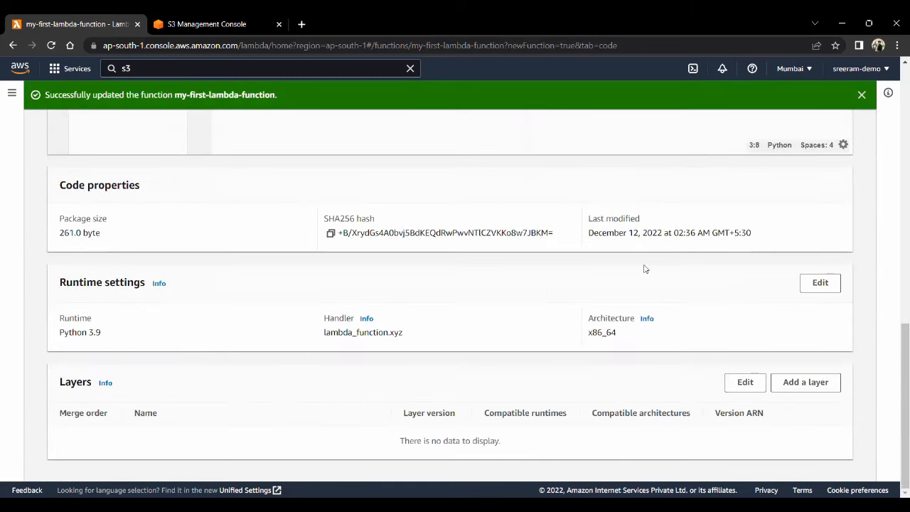
pyautogui.click(814, 283)
pyautogui.doubleClick(217, 282)
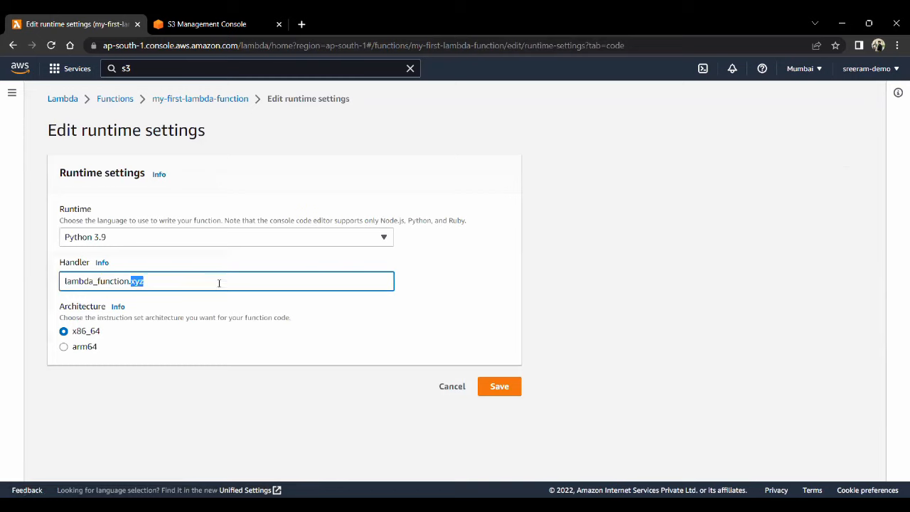
pyautogui.write('lambda_handler')
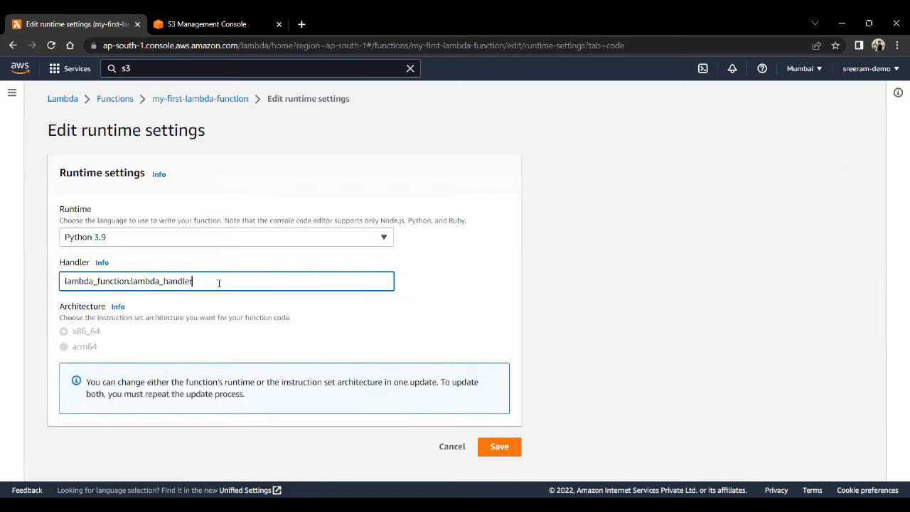
pyautogui.click(499, 446)
# Rename the xyz function in the lambda_function code back to lambda_handler and deploy the change
pyautogui.scroll(-3, 311, 348)
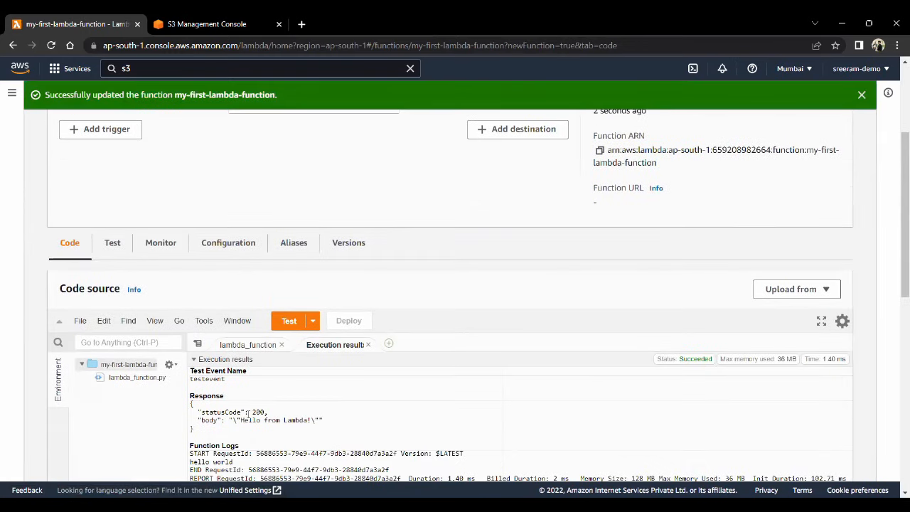
pyautogui.click(230, 348)
pyautogui.doubleClick(232, 377)
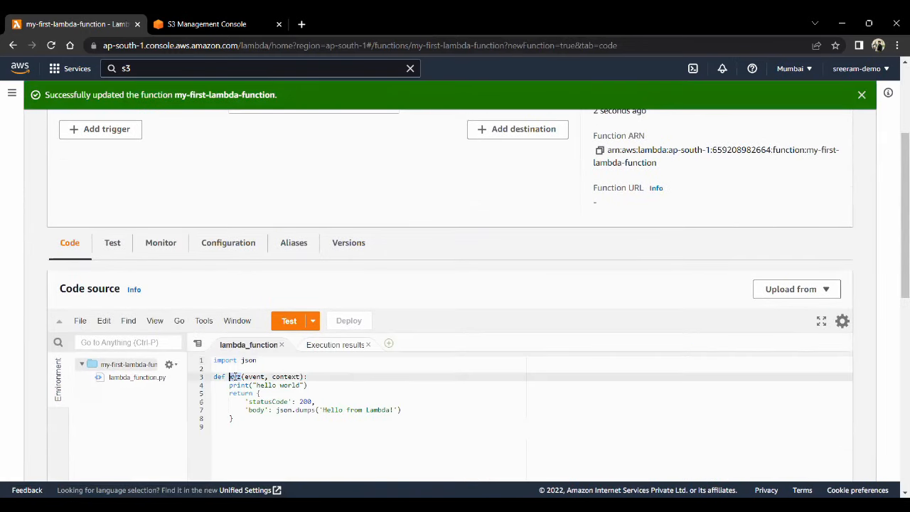
pyautogui.write('lambda_hand')
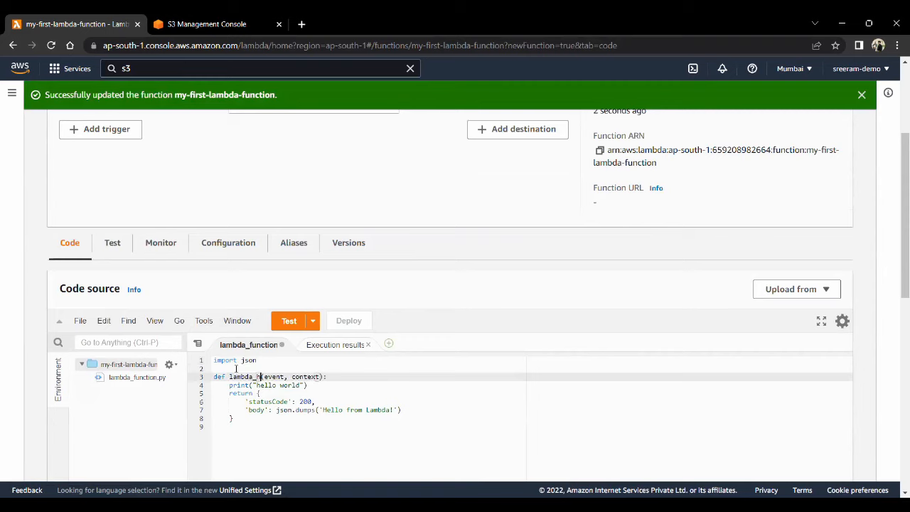
pyautogui.write('ler')
pyautogui.scroll(-1, 317, 319)
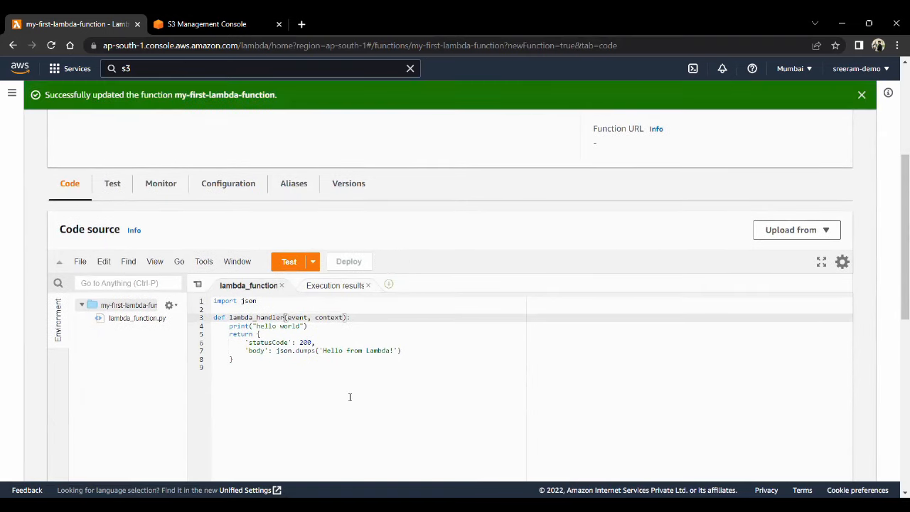
# Run the test event with the restored handler, check the print output in the function logs, and return to the code
pyautogui.click(290, 261)
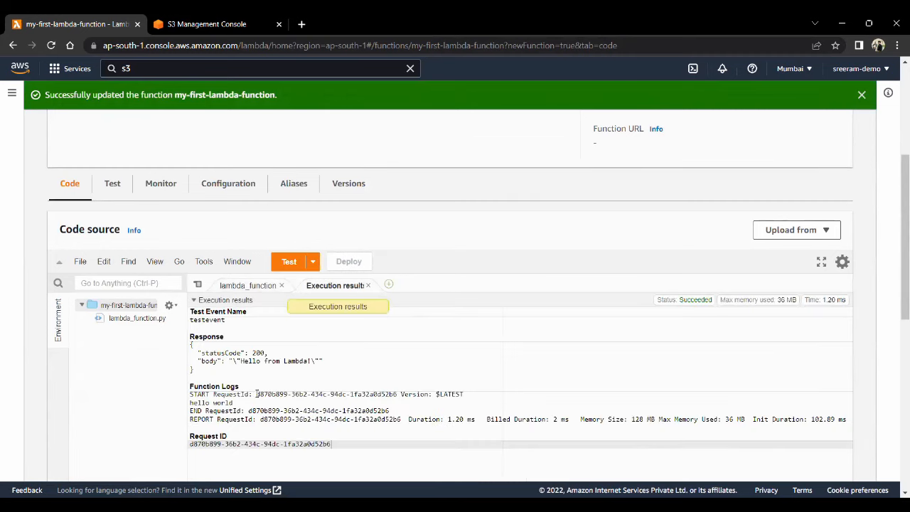
pyautogui.moveTo(199, 403); pyautogui.dragTo(234, 403)
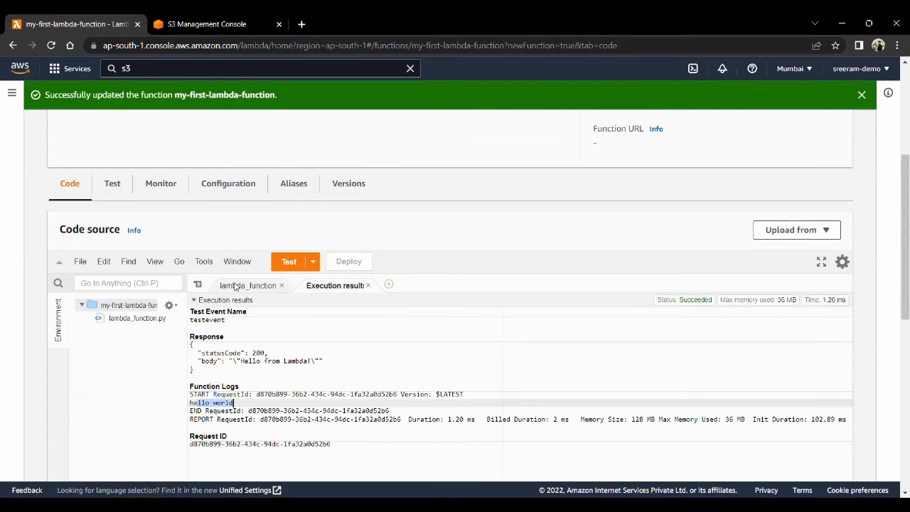
pyautogui.click(243, 286)
pyautogui.scroll(-1, 234, 228)
pyautogui.scroll(1, 197, 180)
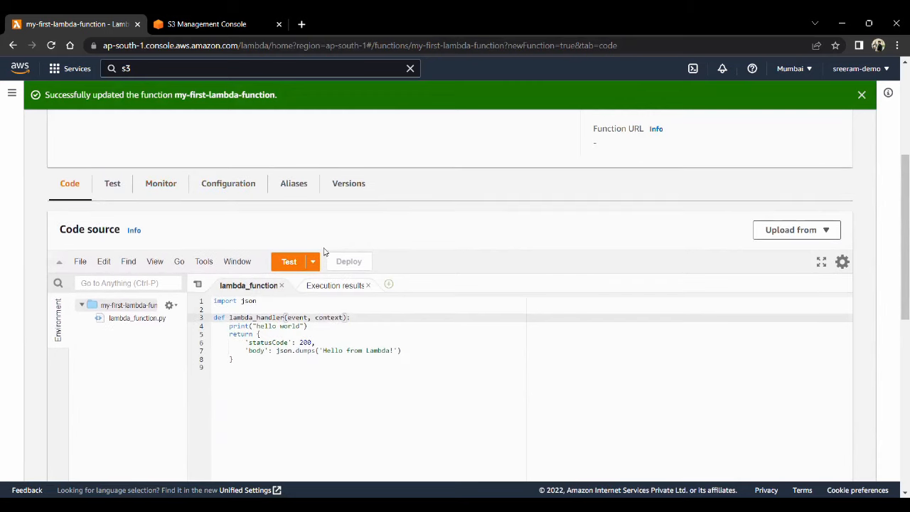
pyautogui.scroll(-2, 331, 227)
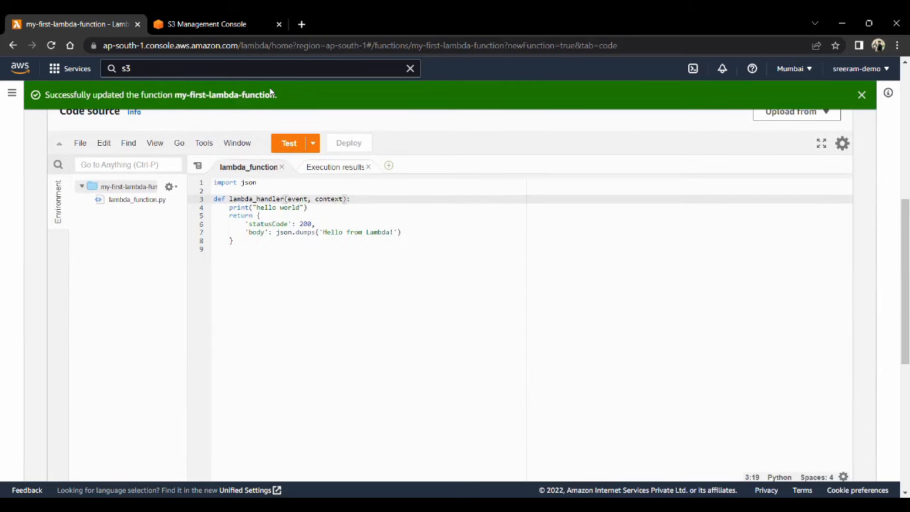
# Switch to the S3 console, start creating a bucket and name it my-sample-bucket
pyautogui.click(235, 21)
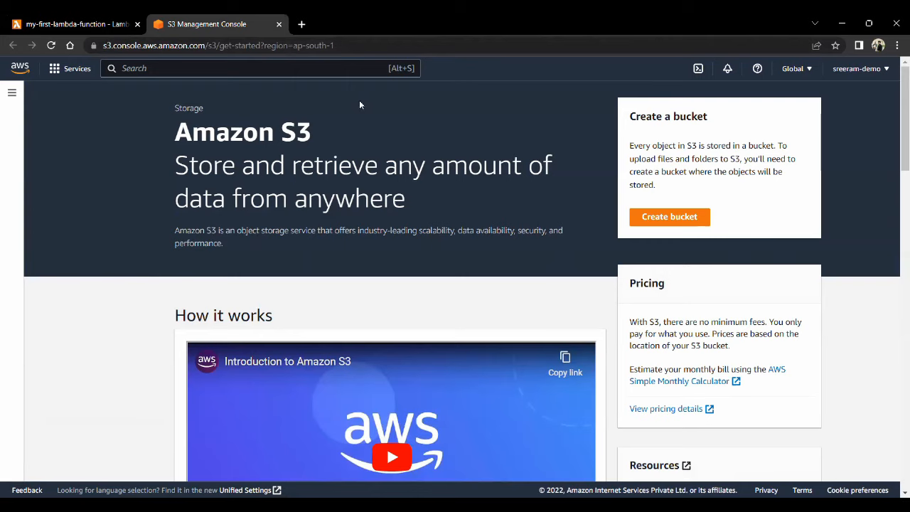
pyautogui.click(684, 220)
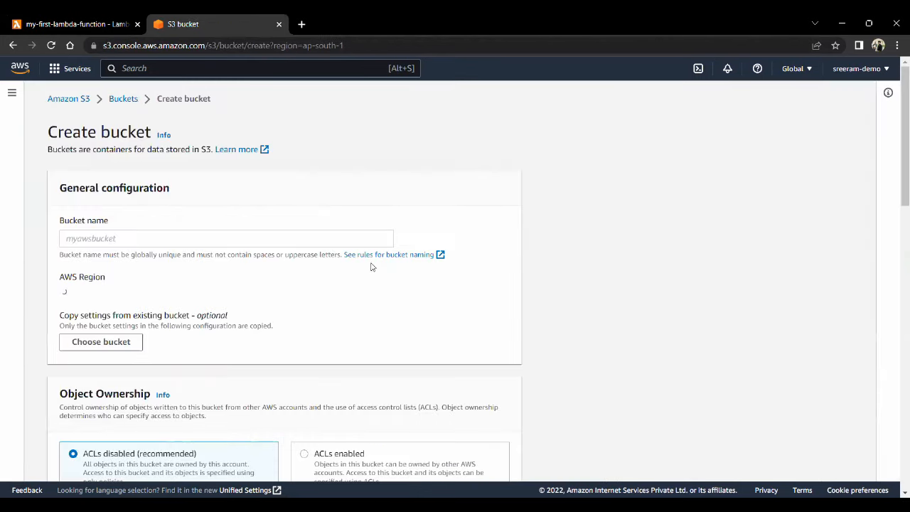
pyautogui.click(162, 239)
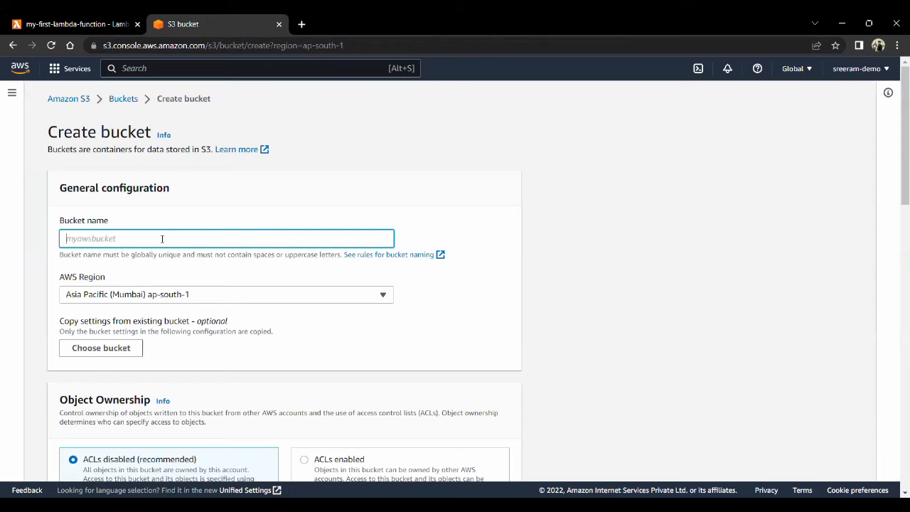
pyautogui.write('my-sample-bucket')
pyautogui.click(226, 323)
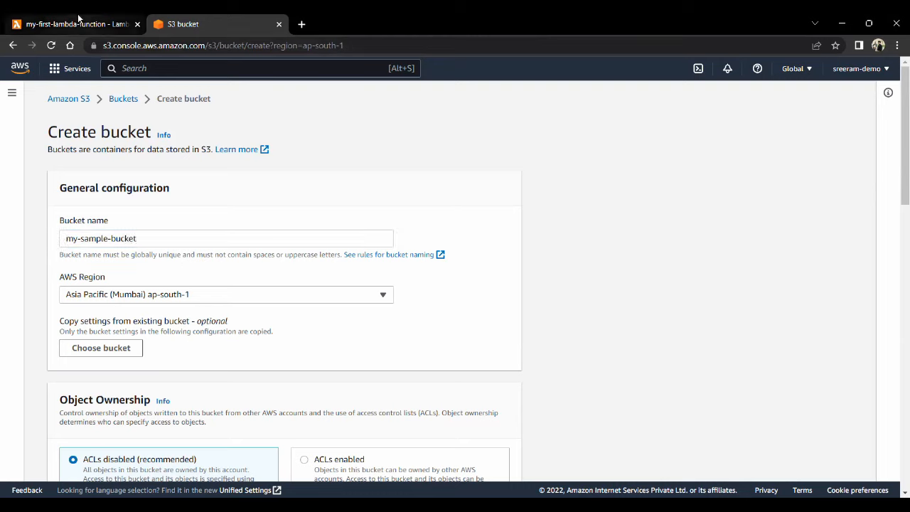
# Check the Lambda function's region against the bucket's, and review the bucket's ownership, public access, versioning, tags and encryption settings
pyautogui.click(110, 19)
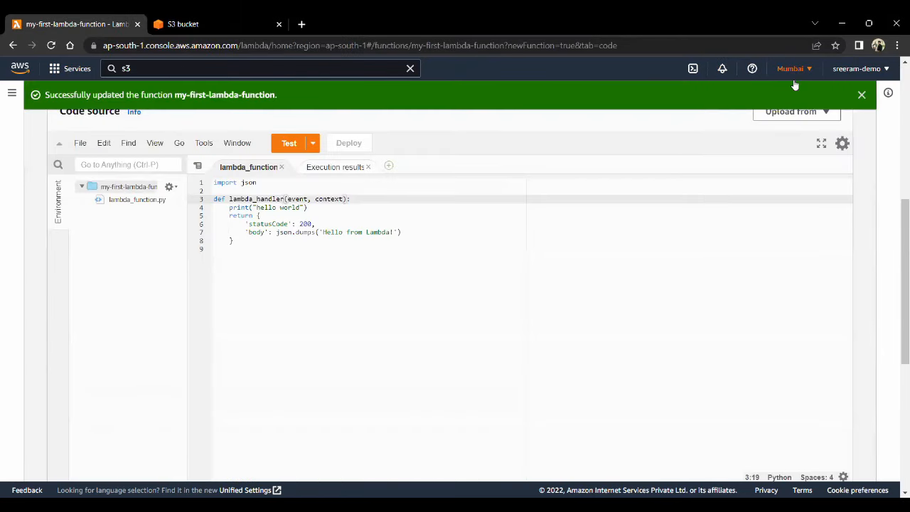
pyautogui.click(185, 24)
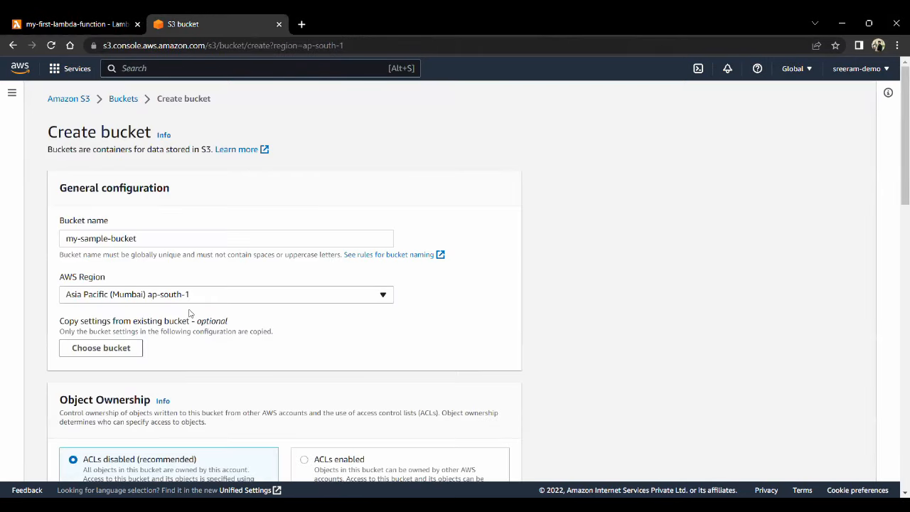
pyautogui.scroll(-3, 181, 306)
pyautogui.scroll(1, 182, 299)
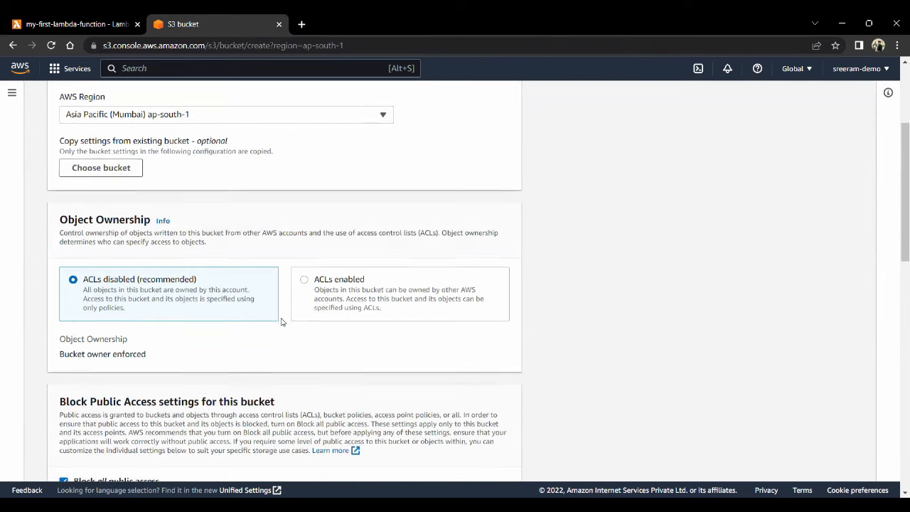
pyautogui.scroll(-3, 336, 278)
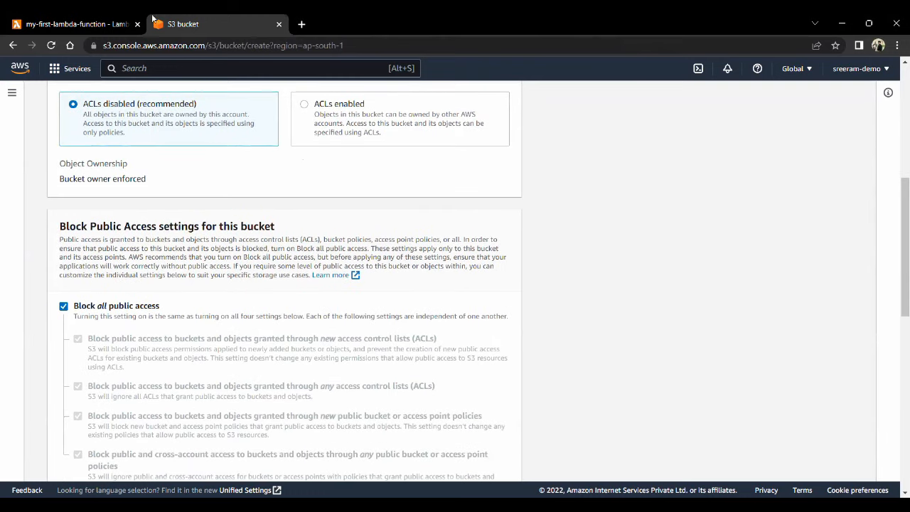
pyautogui.scroll(-3, 239, 333)
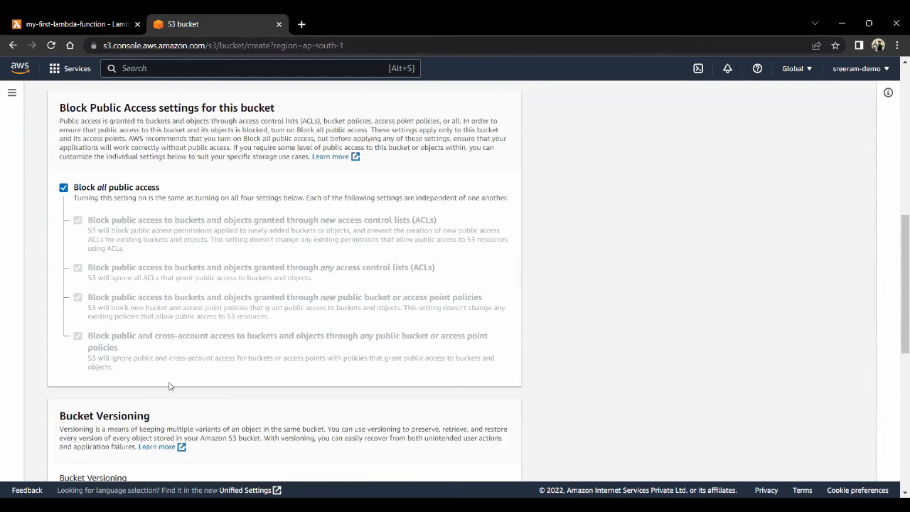
pyautogui.scroll(-1, 238, 310)
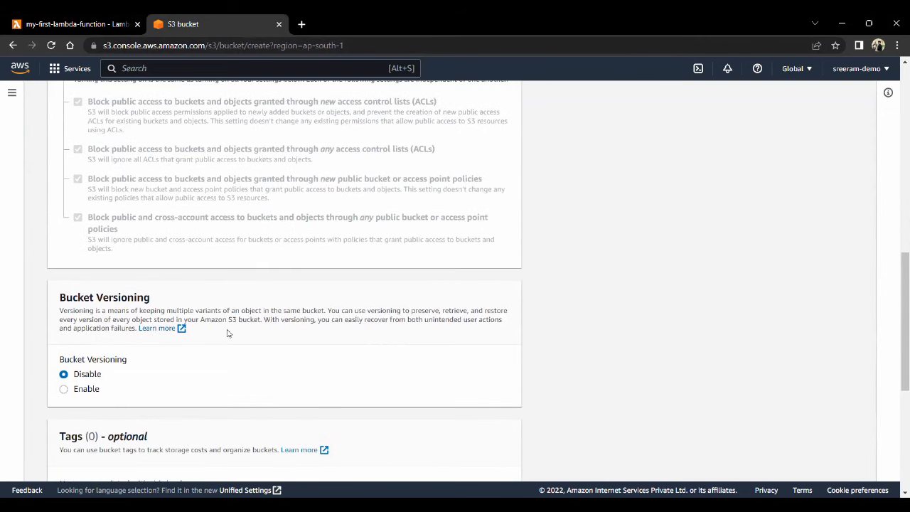
pyautogui.scroll(-1, 231, 328)
pyautogui.scroll(2, 236, 306)
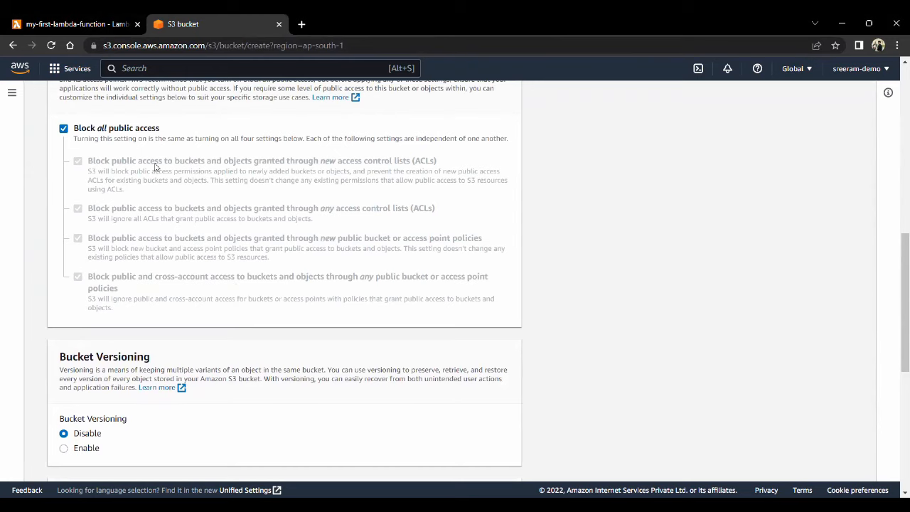
pyautogui.scroll(-2, 158, 226)
pyautogui.scroll(-1, 148, 248)
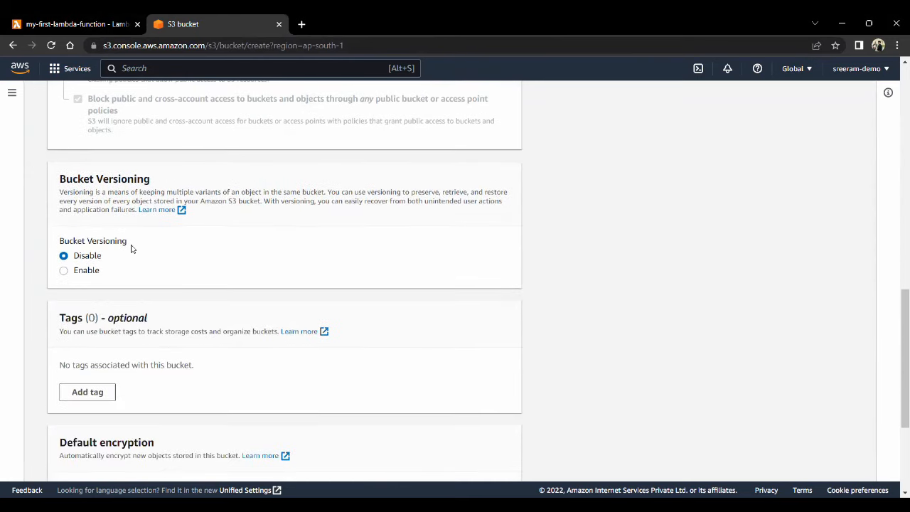
pyautogui.scroll(-3, 126, 280)
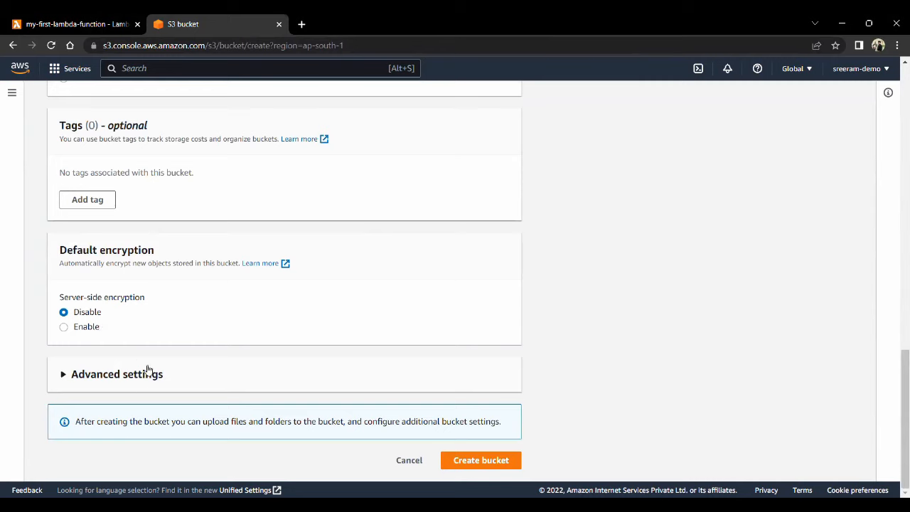
# Expand the advanced settings to review Object Lock and try to create the bucket as my-sample-bucket
pyautogui.click(108, 375)
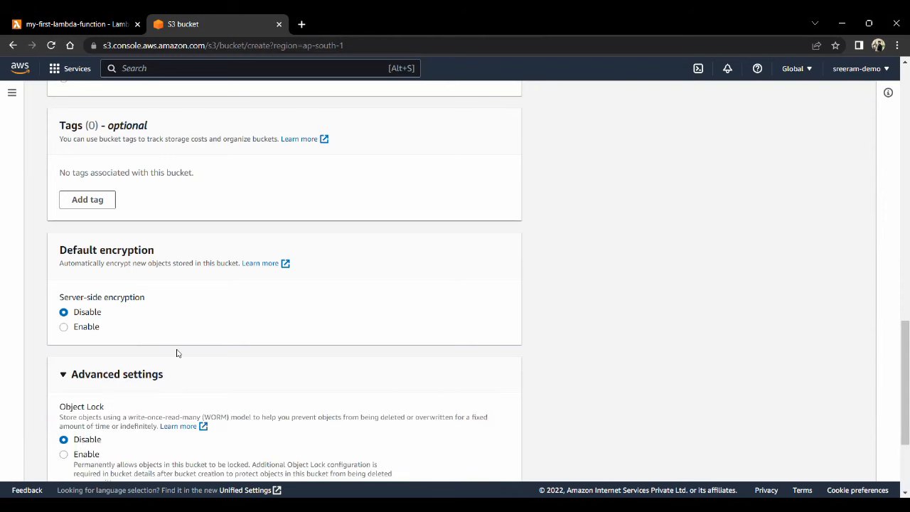
pyautogui.scroll(-3, 177, 353)
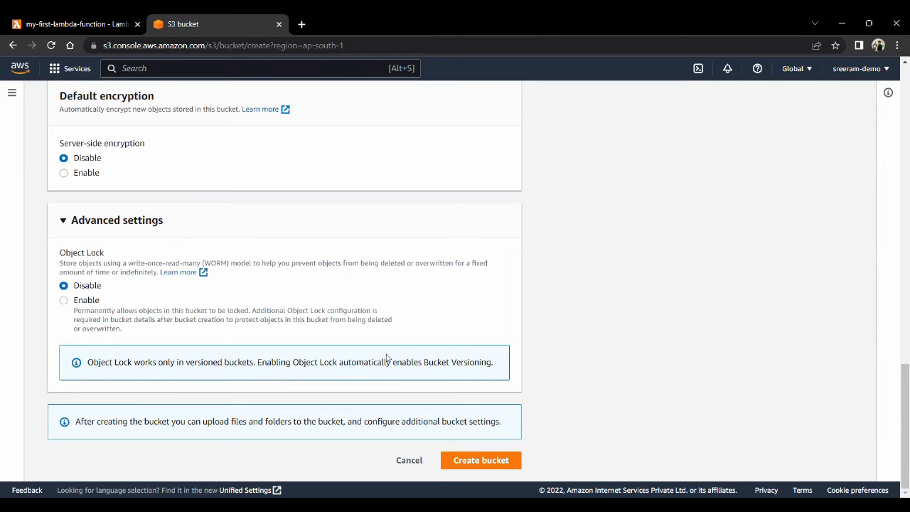
pyautogui.click(519, 460)
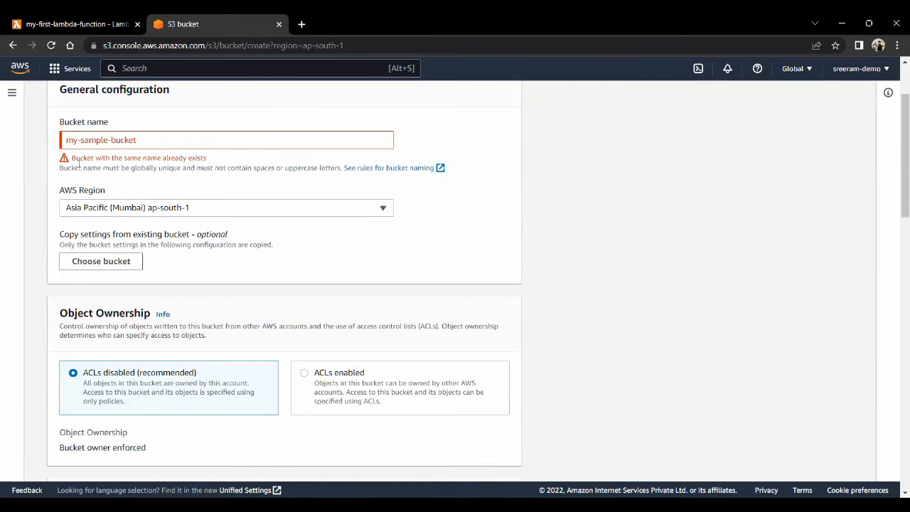
pyautogui.moveTo(73, 159); pyautogui.dragTo(195, 160)
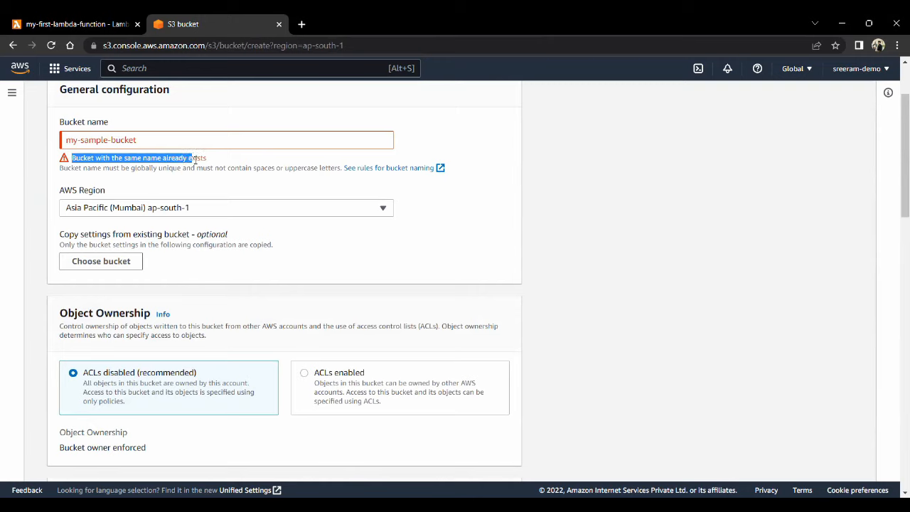
# Change the bucket name to my-sample-bucket-demo1
pyautogui.click(168, 140)
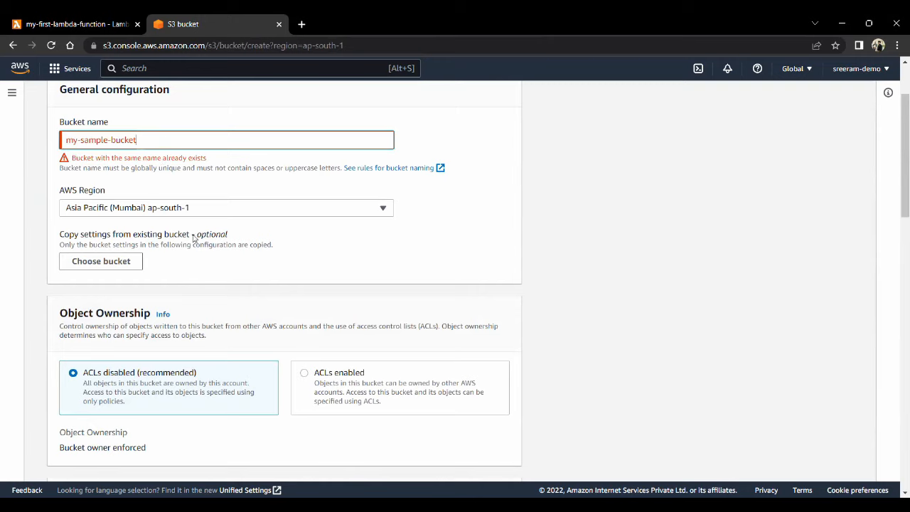
pyautogui.write('-')
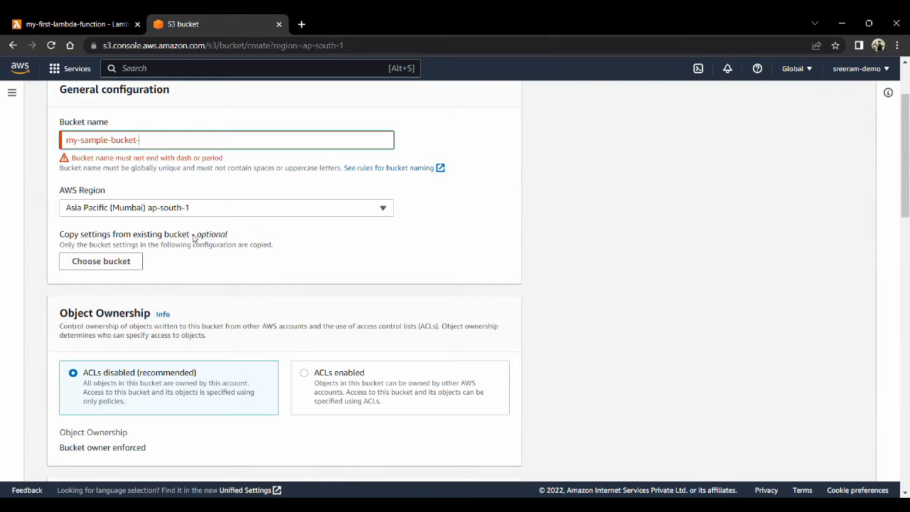
pyautogui.write('1')
pyautogui.moveTo(130, 142); pyautogui.dragTo(40, 143)
pyautogui.click(176, 144)
pyautogui.press('BackSpace')
pyautogui.write('demo1')
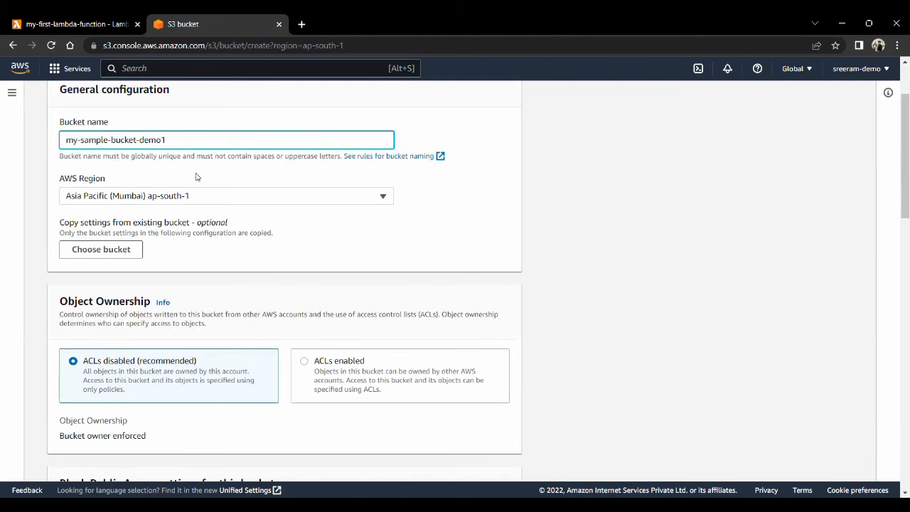
# Create the my-sample-bucket-demo1 bucket with ACLs disabled, all public access blocked, and versioning, encryption and Object Lock disabled
pyautogui.moveTo(61, 143); pyautogui.dragTo(128, 155)
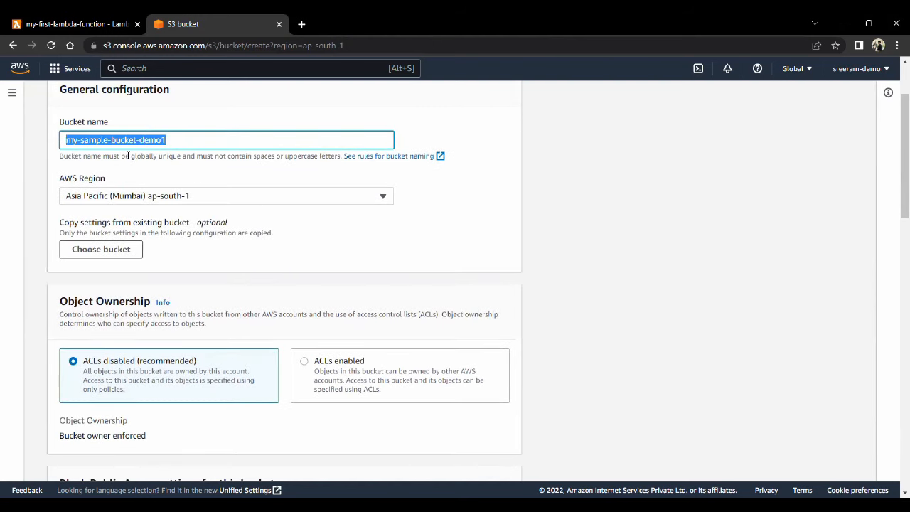
pyautogui.doubleClick(85, 140)
pyautogui.doubleClick(126, 140)
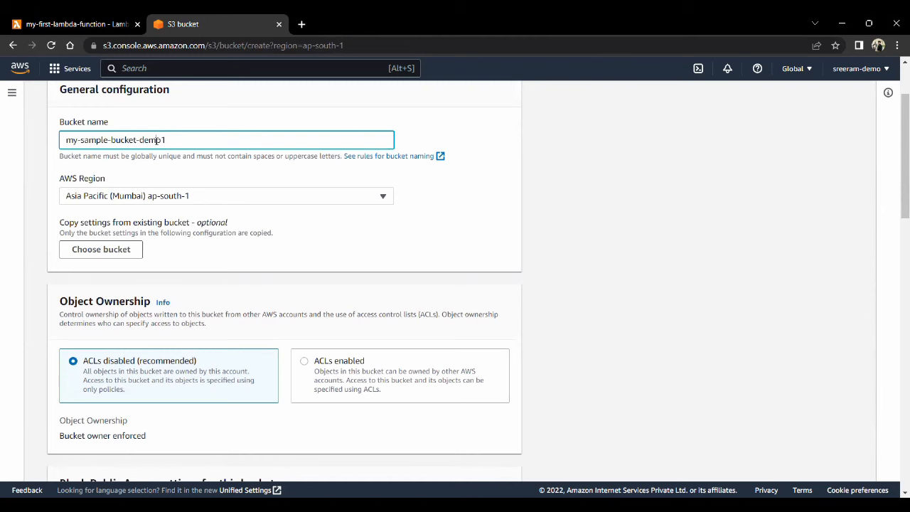
pyautogui.doubleClick(156, 140)
pyautogui.scroll(-15, 277, 433)
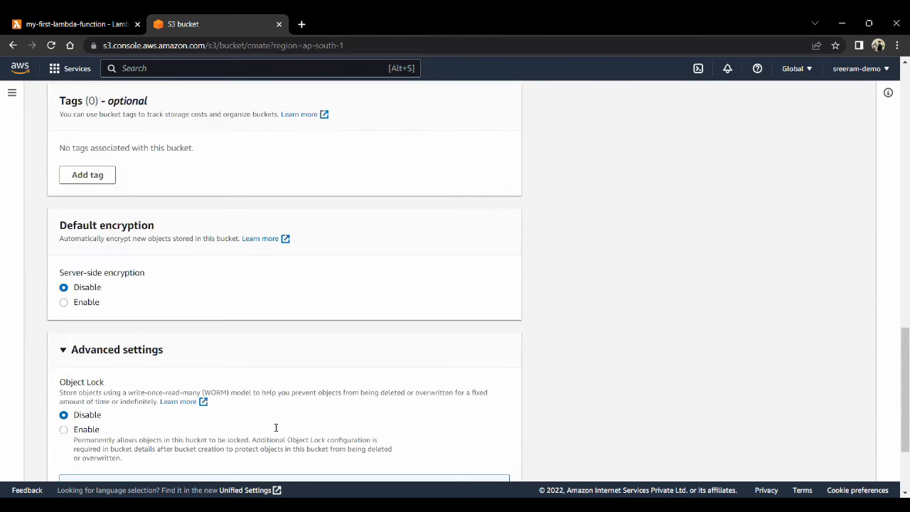
pyautogui.click(489, 455)
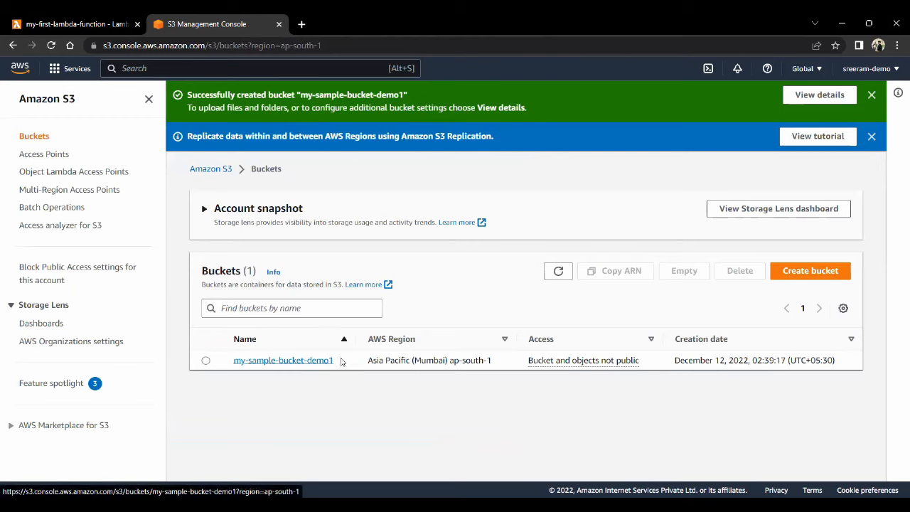
# Check the new bucket's region, open my-sample-bucket-demo1 and create a folder named source_data in it
pyautogui.moveTo(426, 360); pyautogui.dragTo(492, 361)
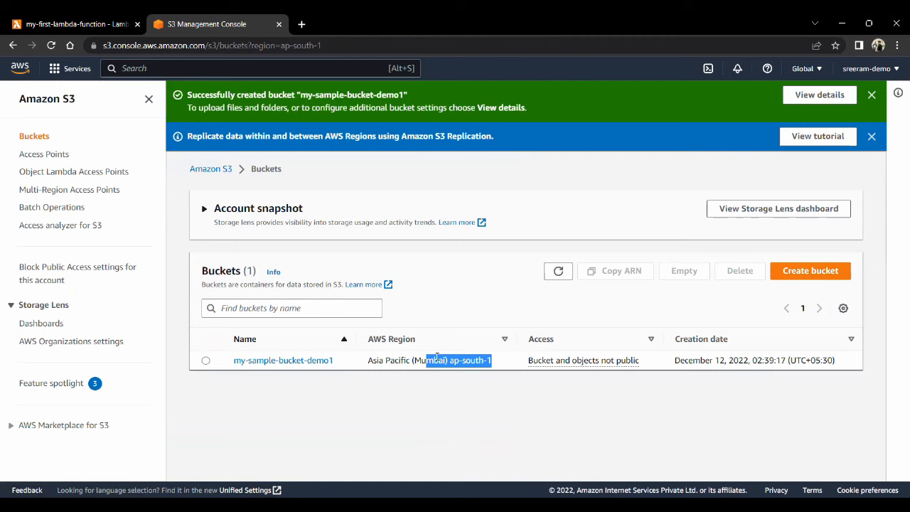
pyautogui.click(276, 362)
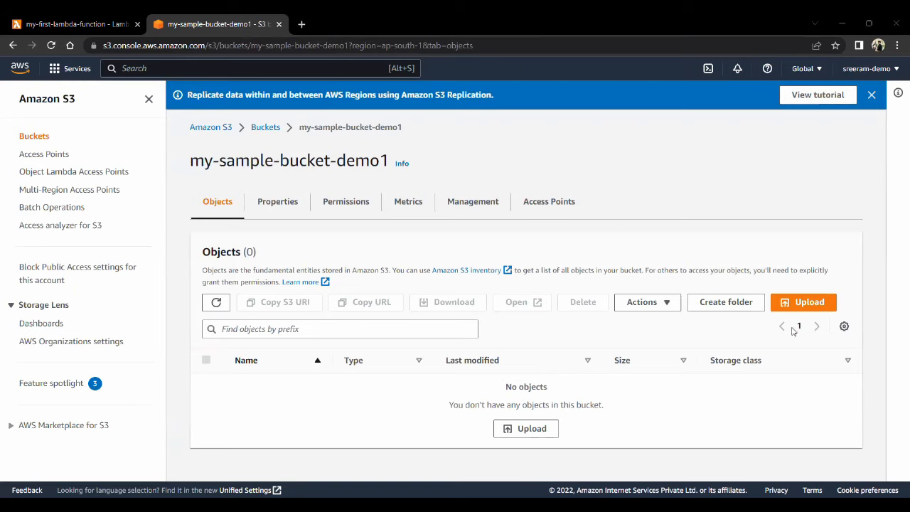
pyautogui.click(711, 302)
pyautogui.scroll(-2, 277, 311)
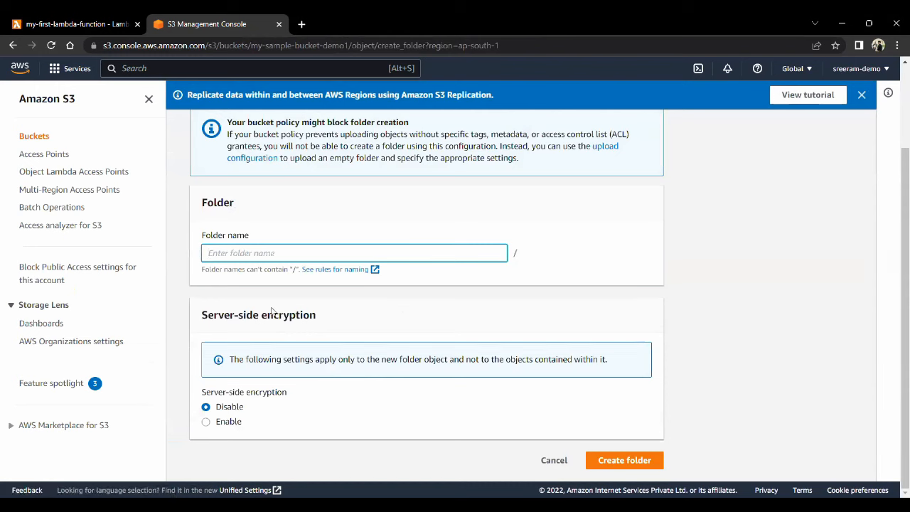
pyautogui.write('so')
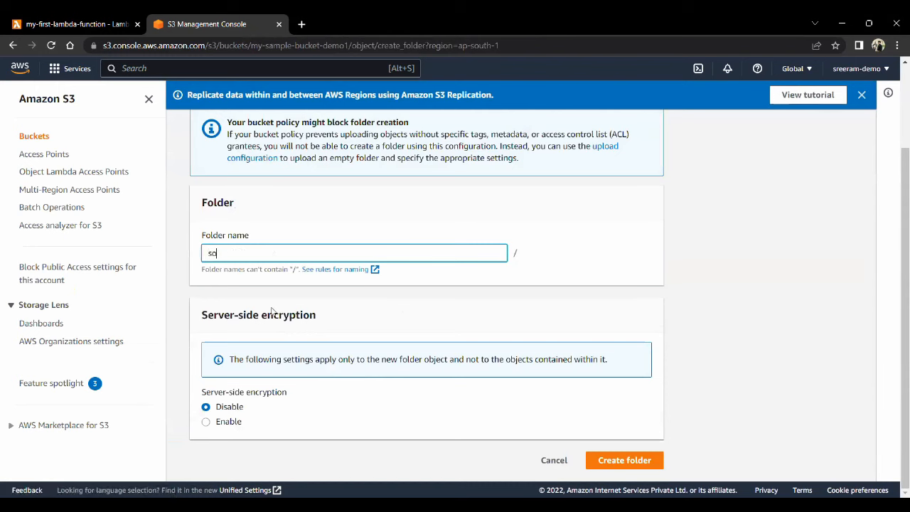
pyautogui.write('urce_data')
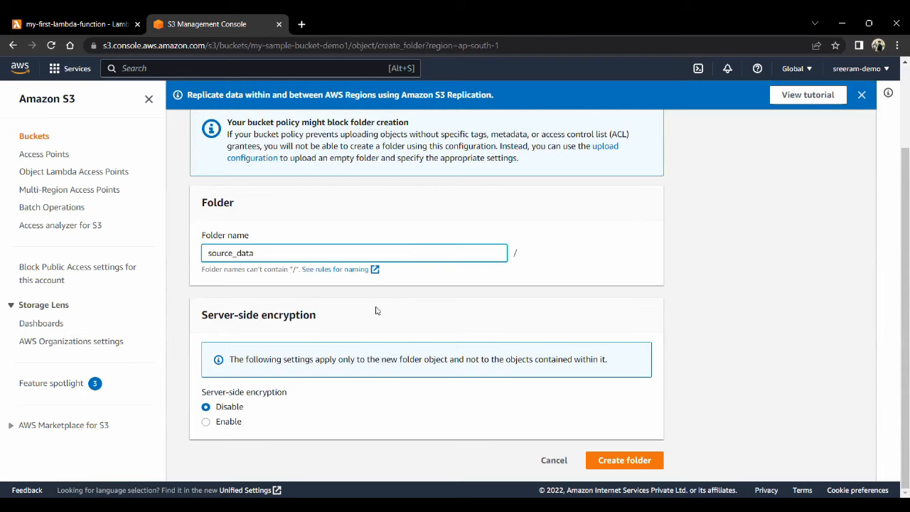
pyautogui.click(635, 460)
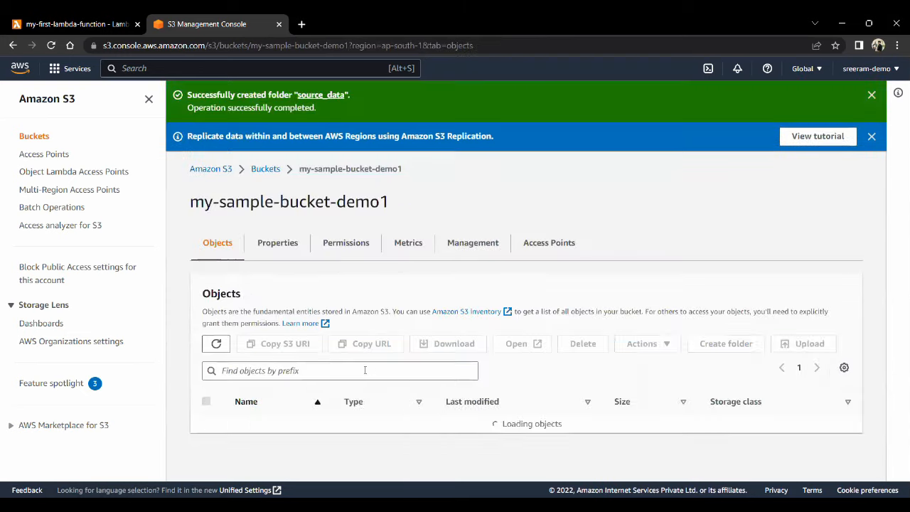
# Open the source_data folder, view the Lambda function's code alongside it, and look at the folder's properties and objects
pyautogui.click(270, 422)
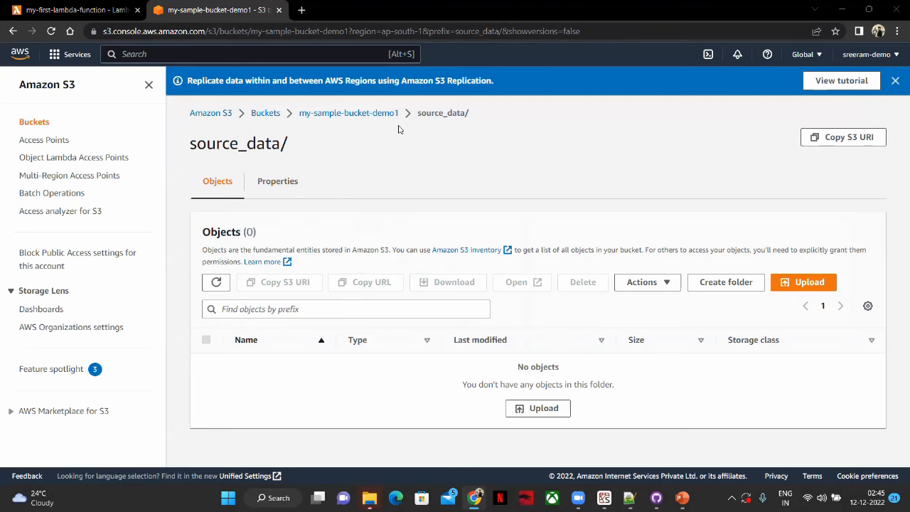
pyautogui.click(71, 10)
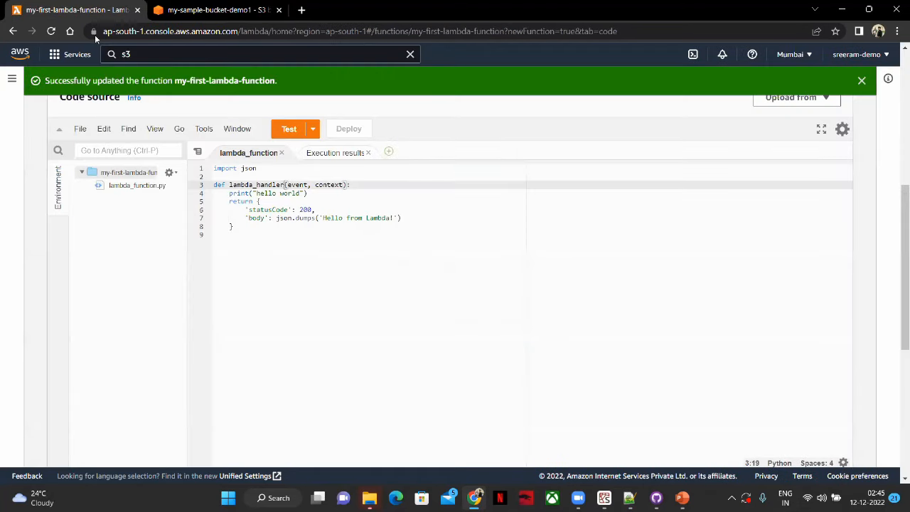
pyautogui.click(213, 10)
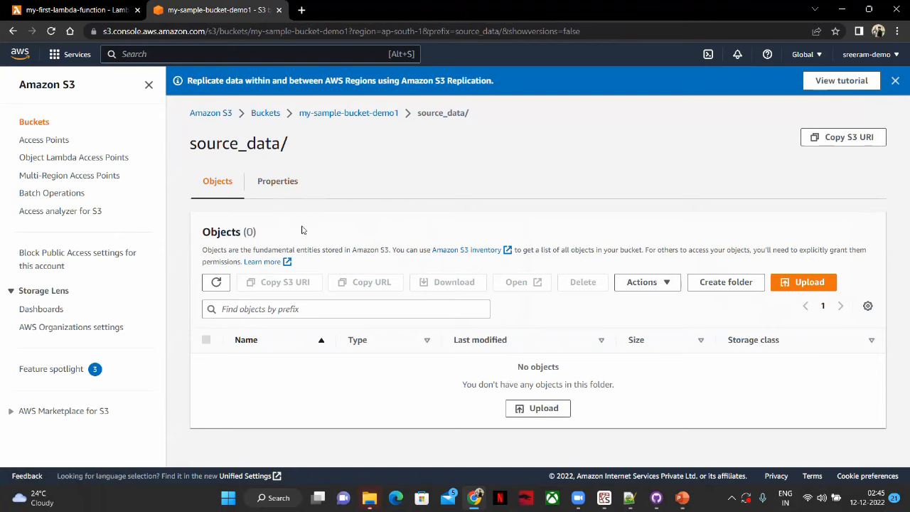
pyautogui.click(71, 10)
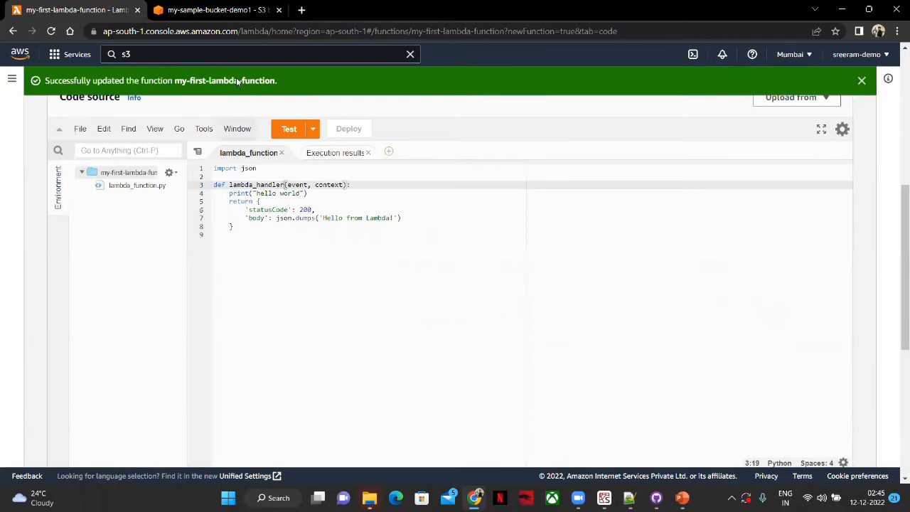
pyautogui.click(206, 9)
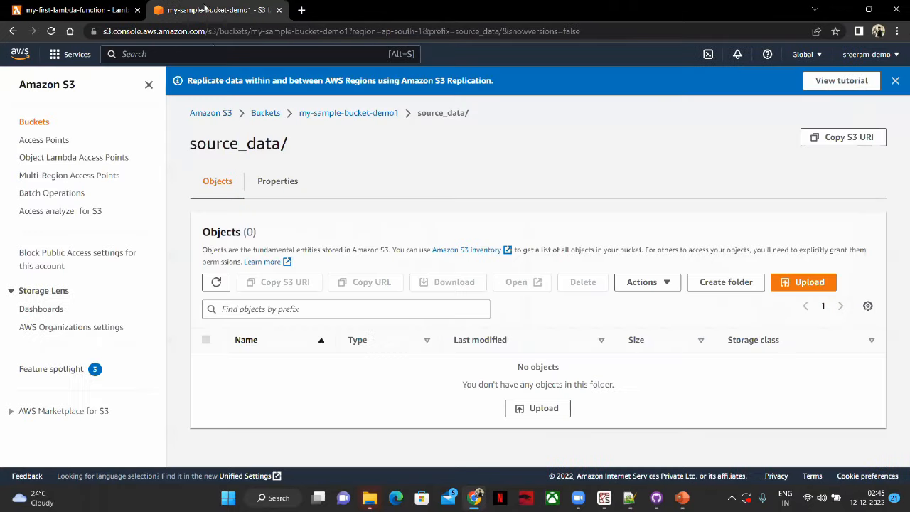
pyautogui.click(283, 182)
pyautogui.click(238, 184)
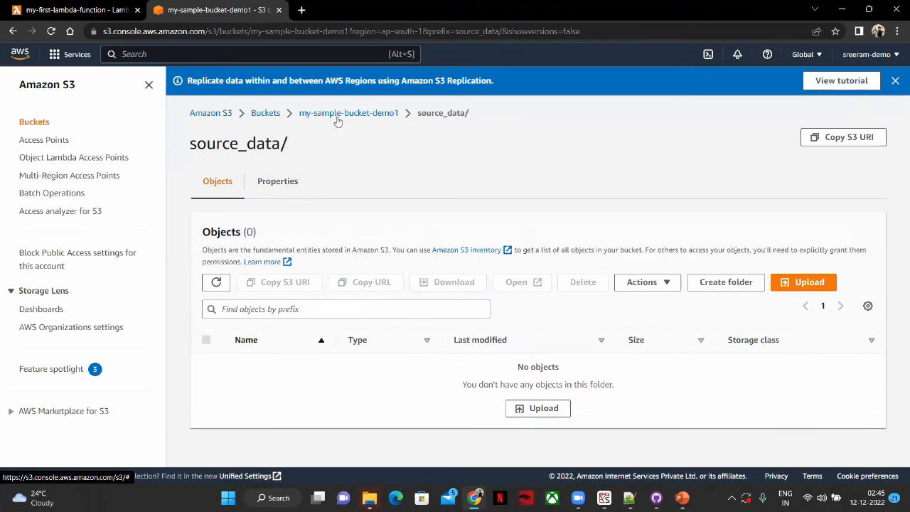
# Start creating an event notification in the properties of my-sample-bucket-demo1 and name it my-test-event
pyautogui.click(339, 115)
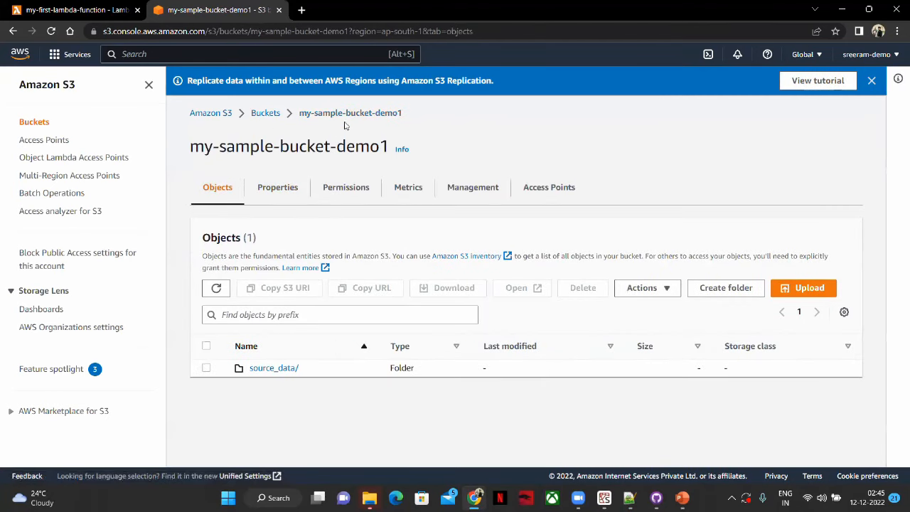
pyautogui.click(284, 194)
pyautogui.scroll(-3, 322, 191)
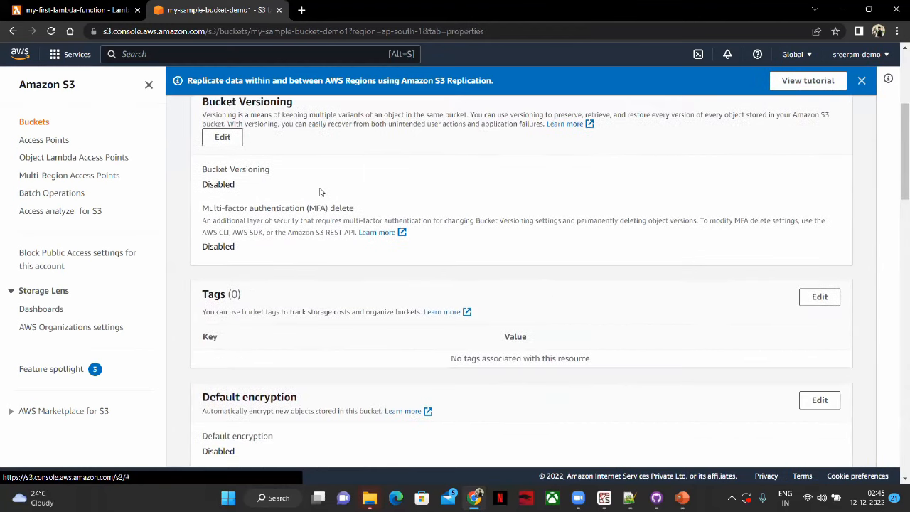
pyautogui.scroll(1, 311, 184)
pyautogui.scroll(-5, 270, 165)
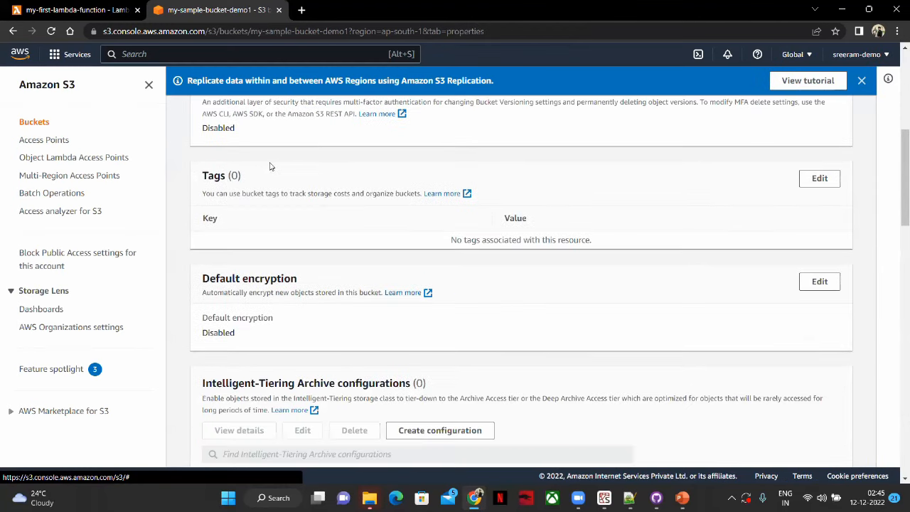
pyautogui.scroll(-8, 270, 165)
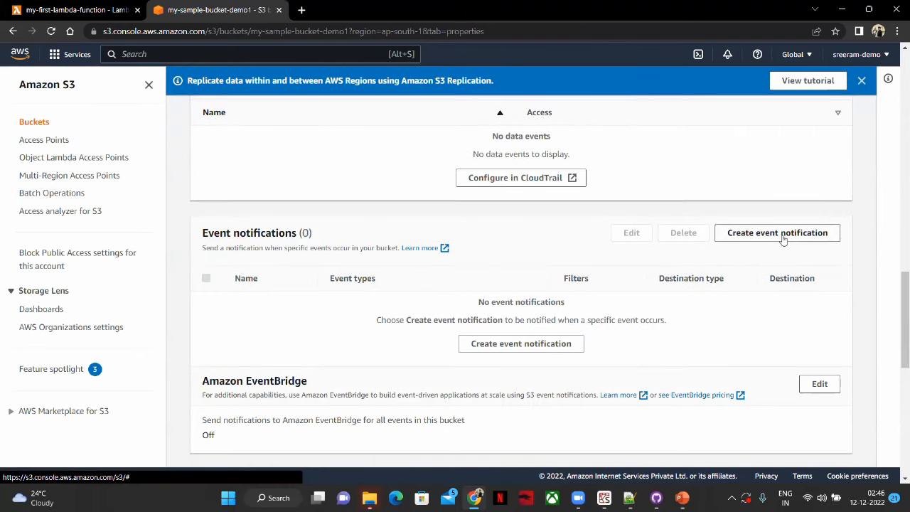
pyautogui.click(783, 240)
pyautogui.scroll(-1, 126, 221)
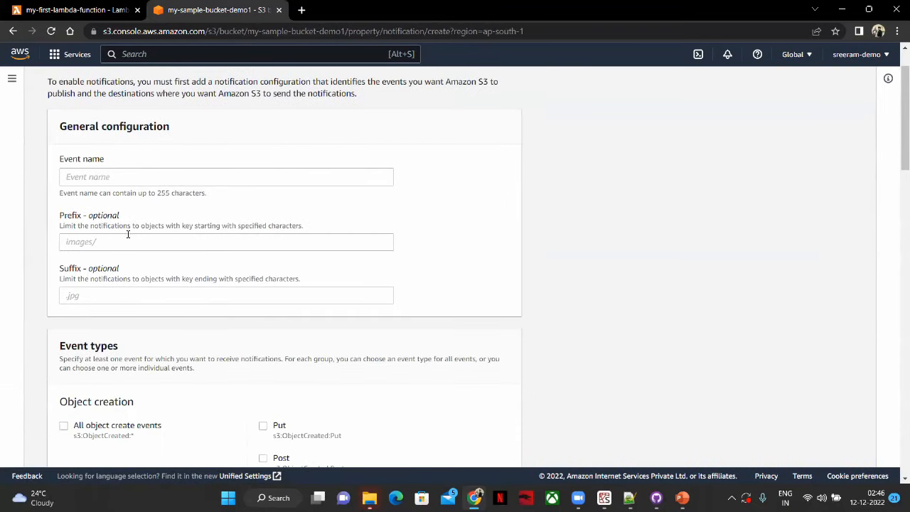
pyautogui.click(133, 182)
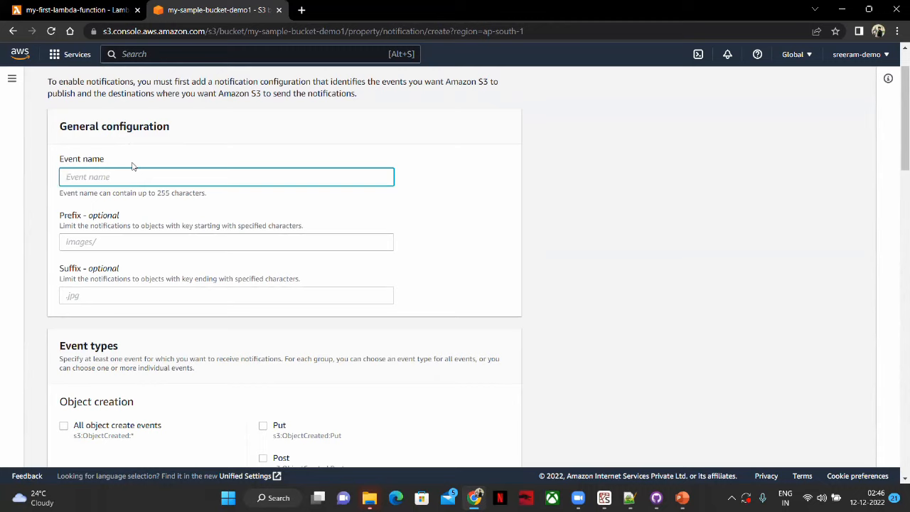
pyautogui.write('my-test-event')
# Open the source_data folder of my-sample-bucket-demo1 in a separate browser tab, keeping the event notification form open
pyautogui.click(201, 255)
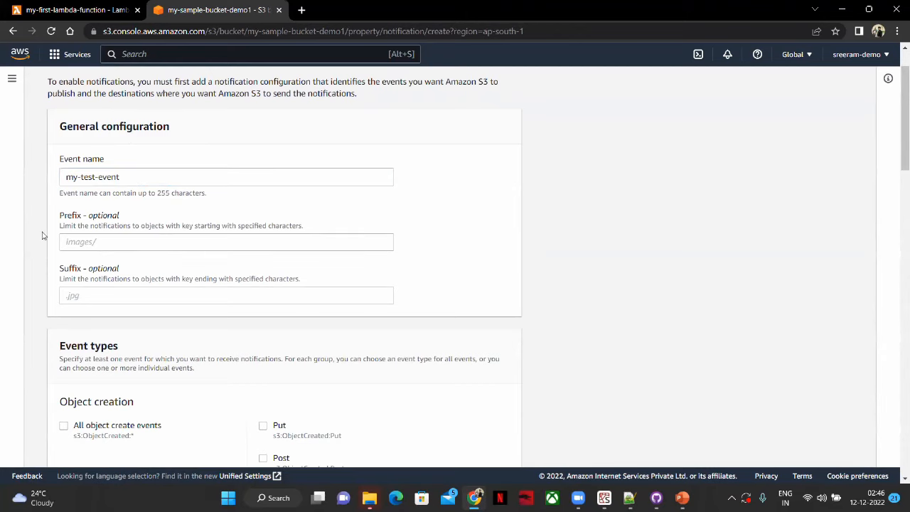
pyautogui.scroll(2, 169, 234)
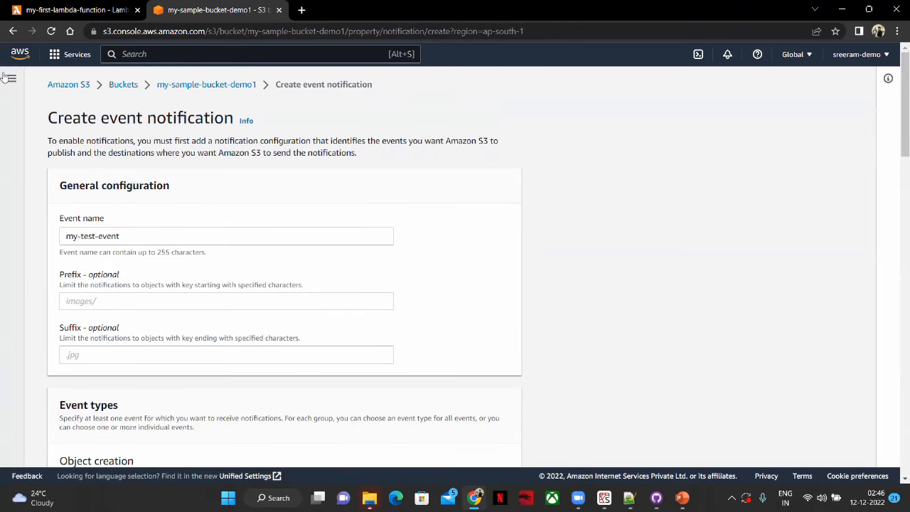
pyautogui.middleClick(12, 31)
pyautogui.click(359, 8)
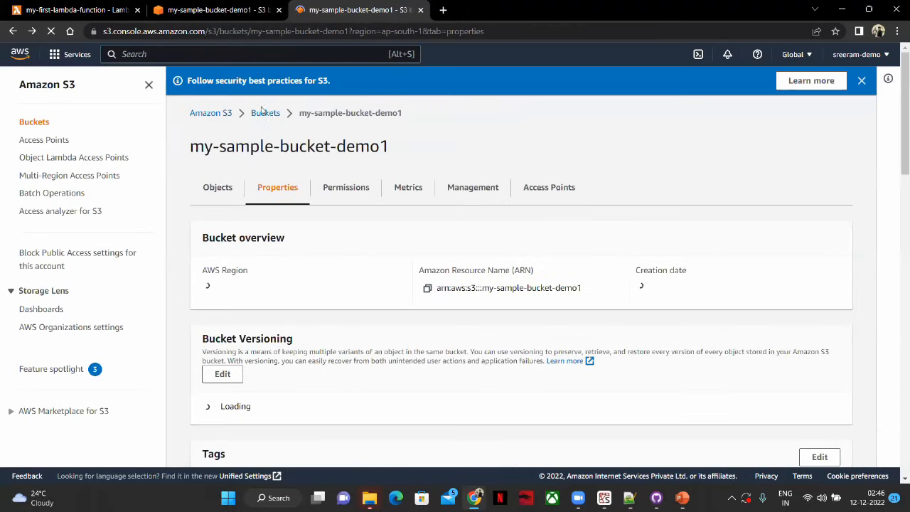
pyautogui.click(266, 116)
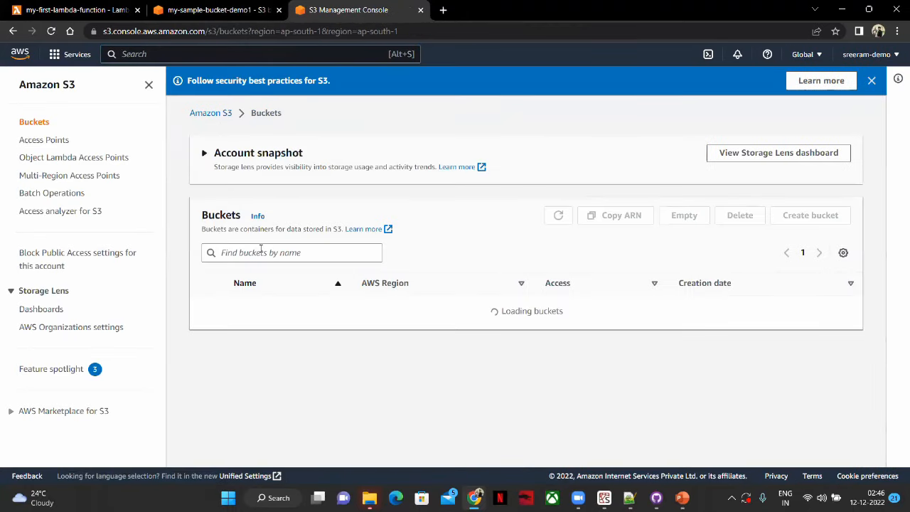
pyautogui.click(288, 303)
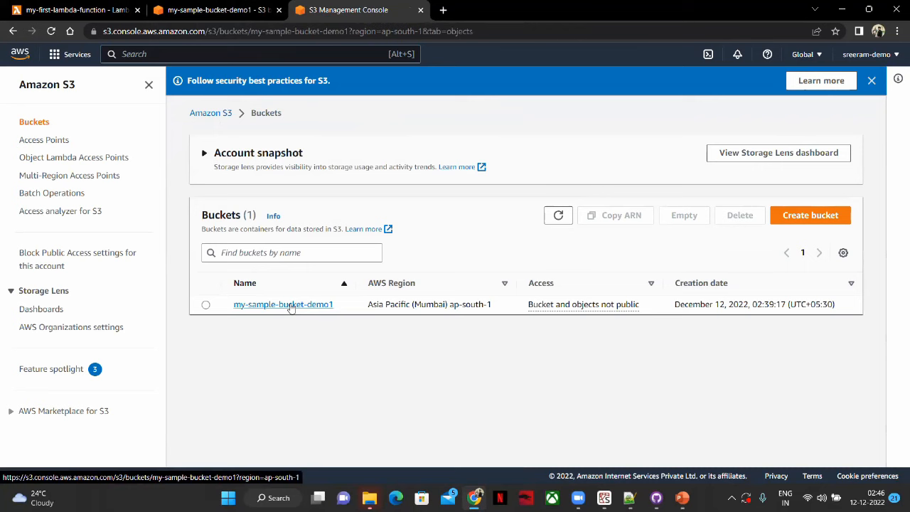
pyautogui.click(288, 368)
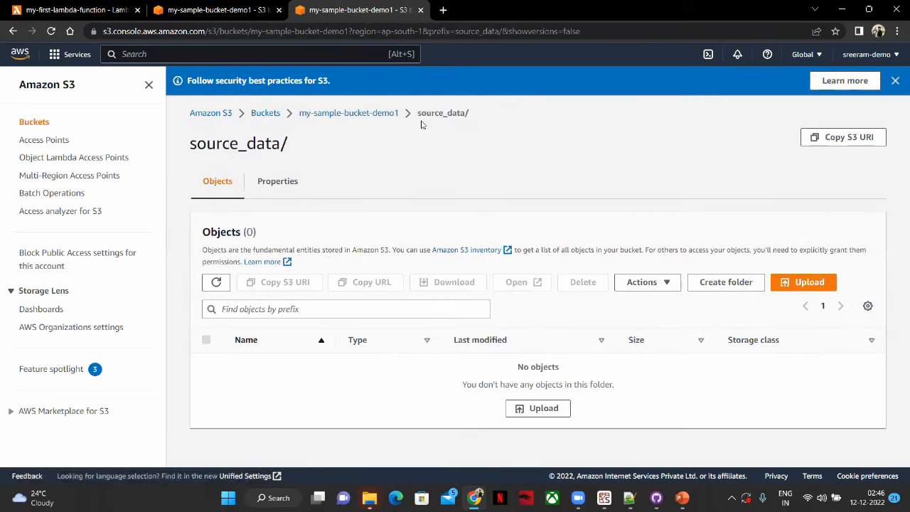
# Copy the folder name source_data/ and enter it as the event notification's prefix
pyautogui.moveTo(470, 114); pyautogui.dragTo(418, 119)
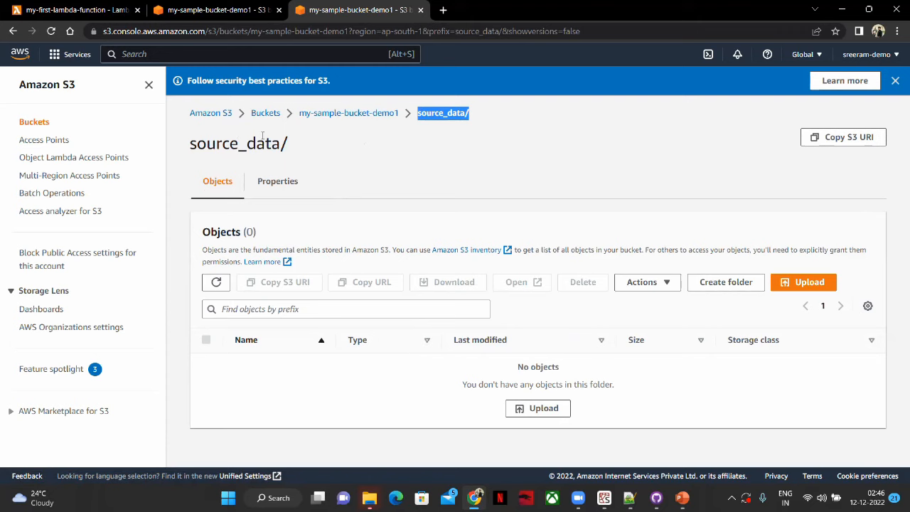
pyautogui.moveTo(293, 144); pyautogui.dragTo(183, 150)
pyautogui.hotkey('ctrl', 'c')
pyautogui.click(215, 9)
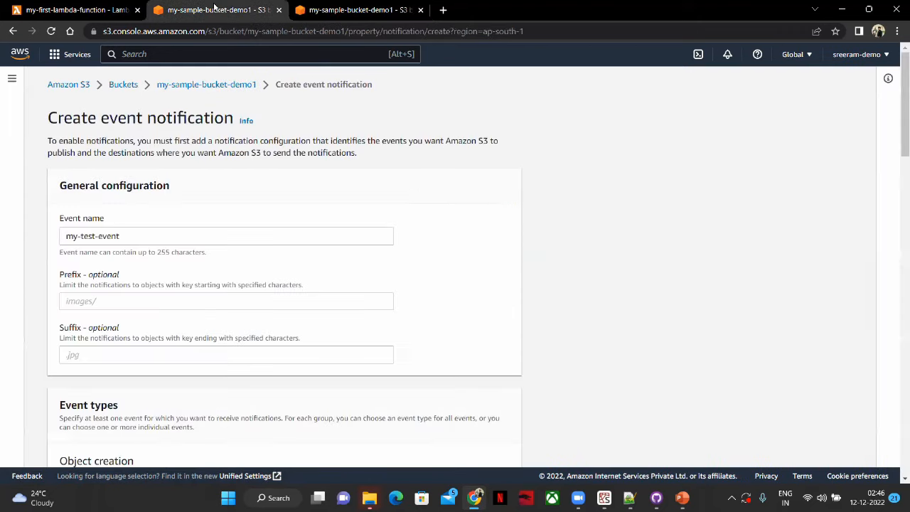
pyautogui.click(165, 304)
pyautogui.hotkey('ctrl', 'v')
# Set the event notification's suffix to .csv and check the prefix
pyautogui.click(197, 359)
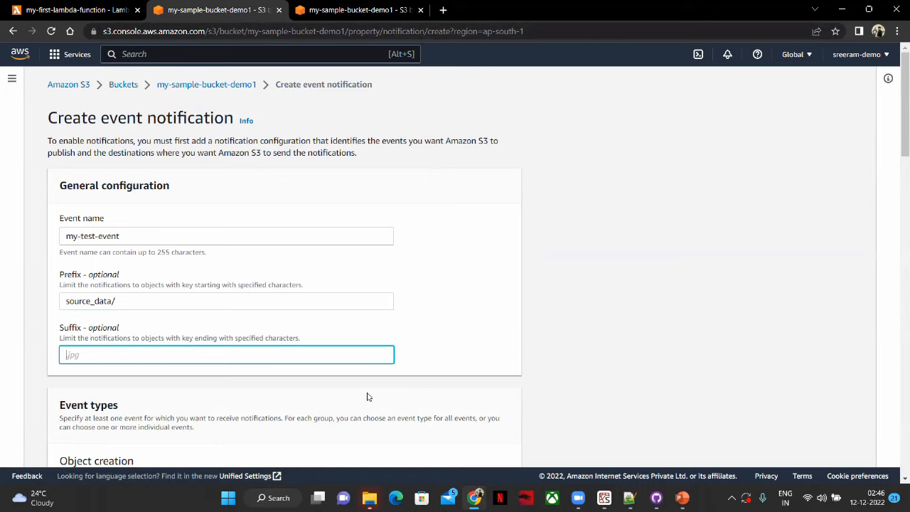
pyautogui.write('.')
pyautogui.write('cas')
pyautogui.scroll(-1, 103, 290)
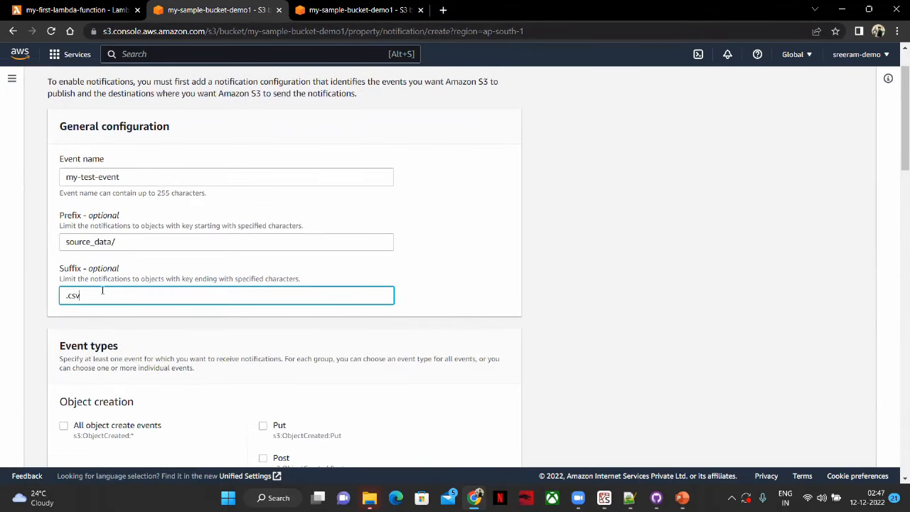
pyautogui.doubleClick(109, 247)
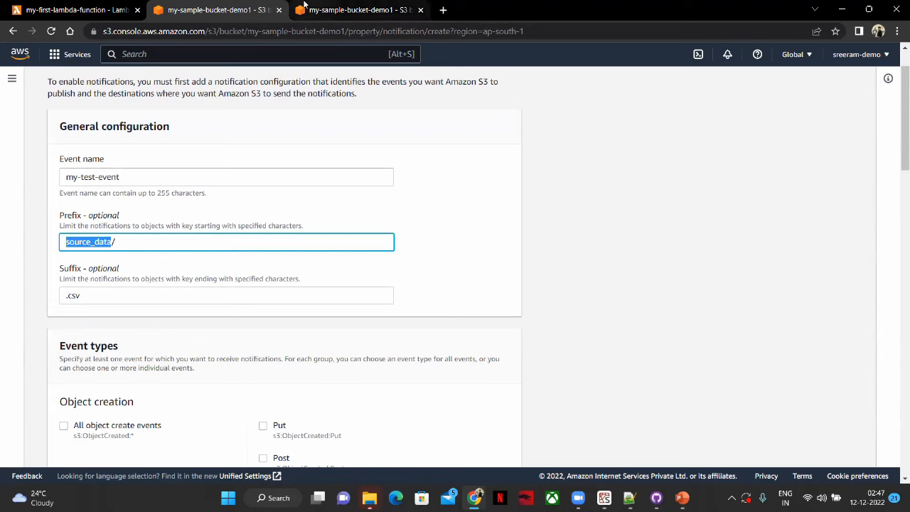
# Enable all object create events for the notification and look at the source_data folder it covers
pyautogui.scroll(-1, 143, 265)
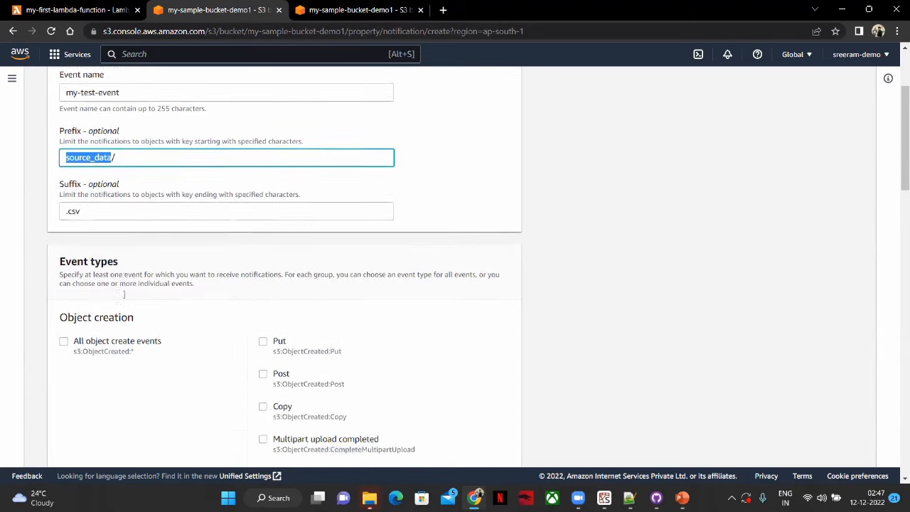
pyautogui.scroll(-1, 123, 293)
pyautogui.scroll(-1, 124, 276)
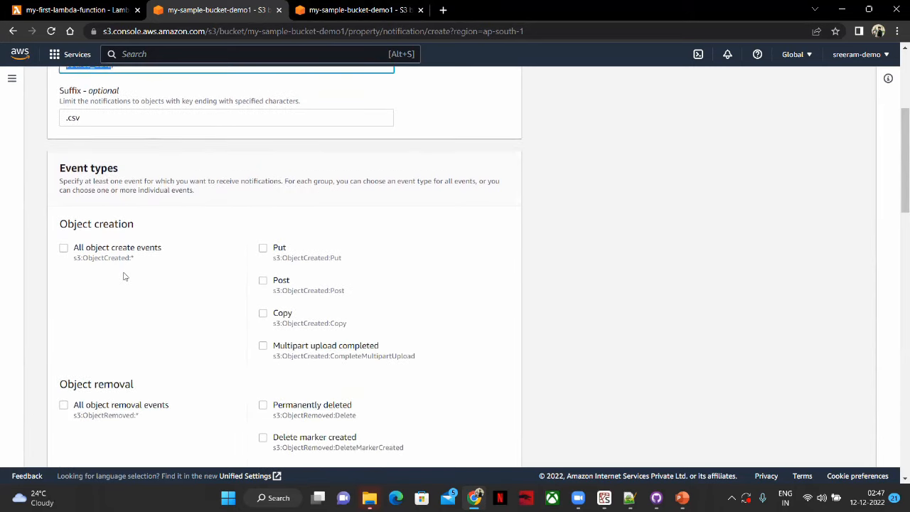
pyautogui.scroll(-4, 98, 150)
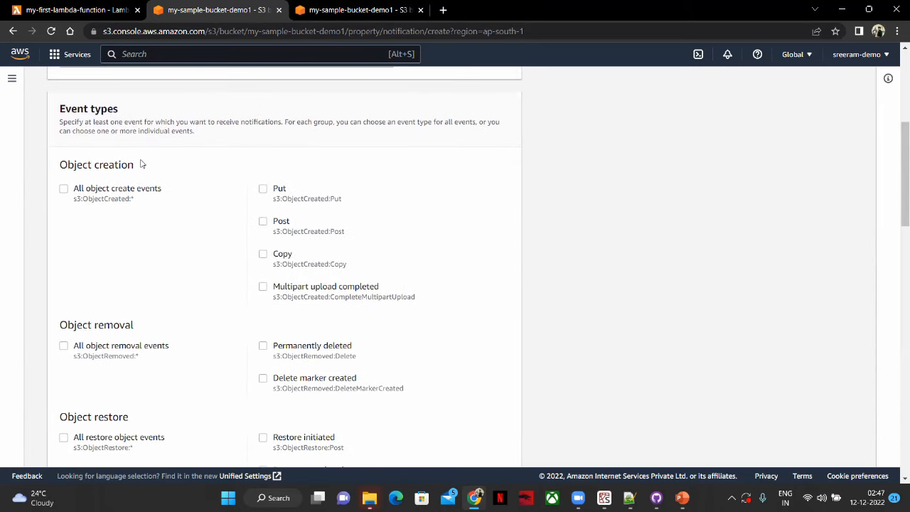
pyautogui.scroll(4, 123, 283)
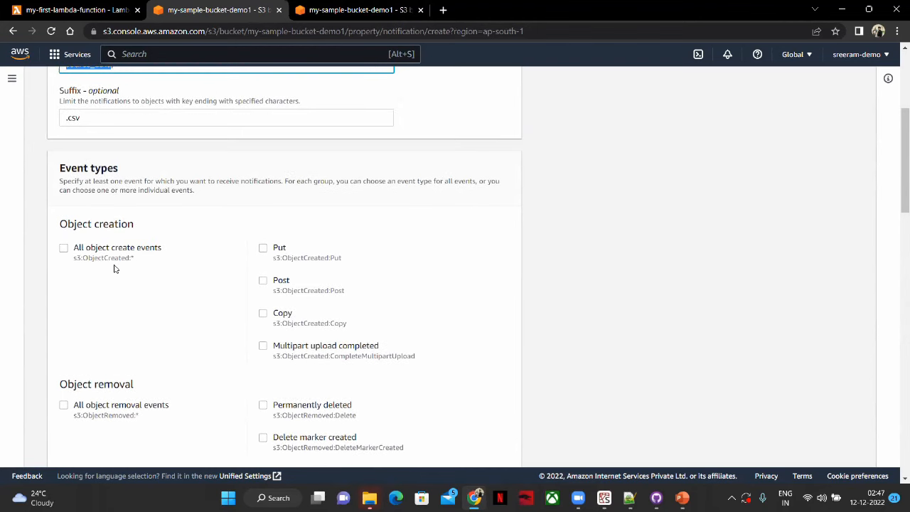
pyautogui.click(64, 249)
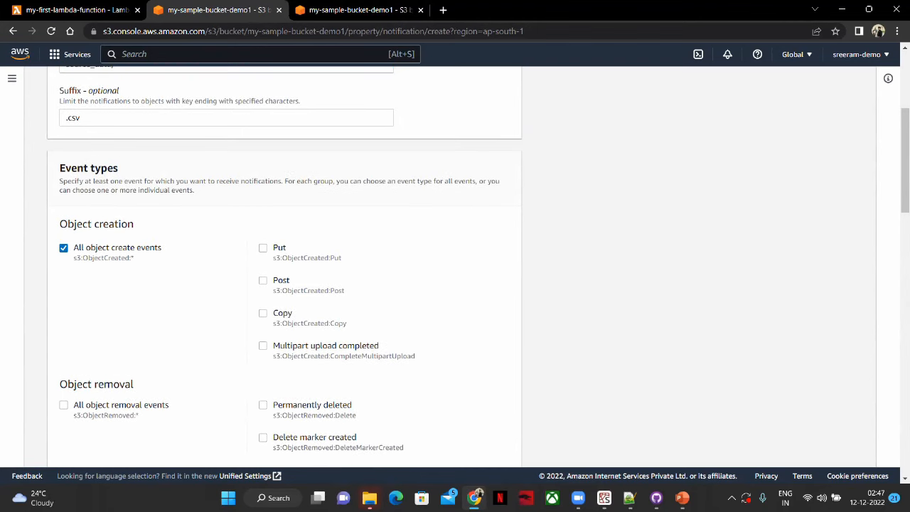
pyautogui.click(370, 10)
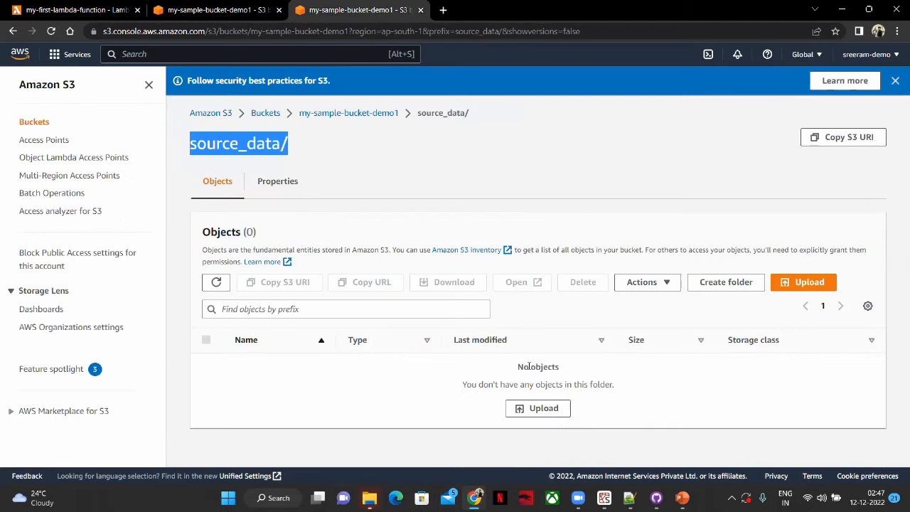
pyautogui.click(213, 10)
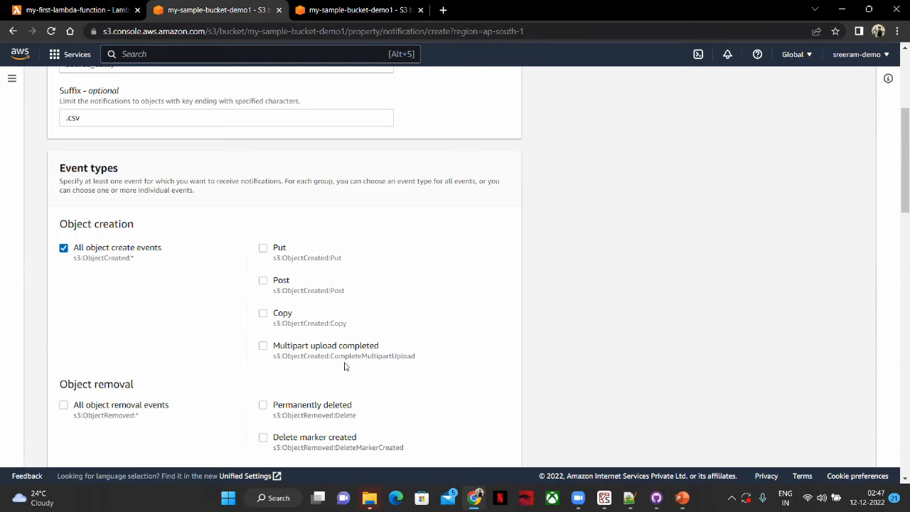
# Choose my-first-lambda-function as the notification's Lambda function destination
pyautogui.scroll(-6, 174, 270)
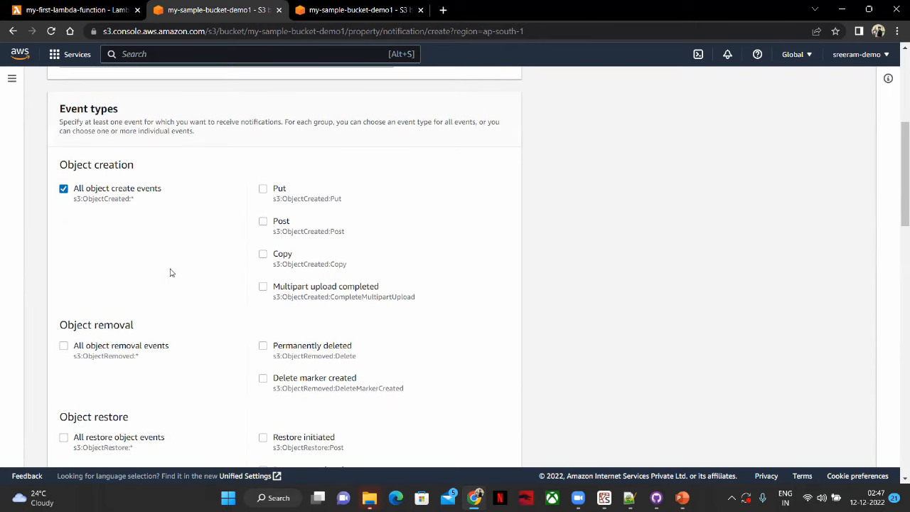
pyautogui.scroll(-10, 167, 396)
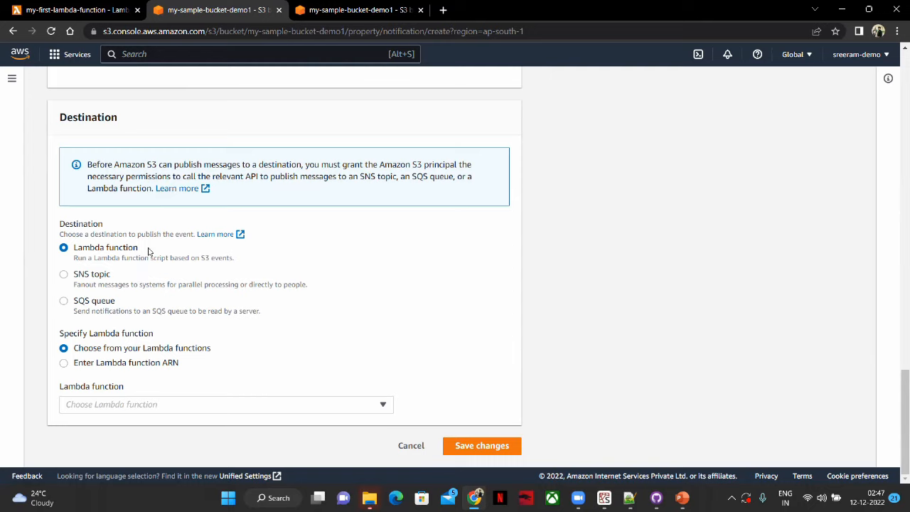
pyautogui.tripleClick(75, 252)
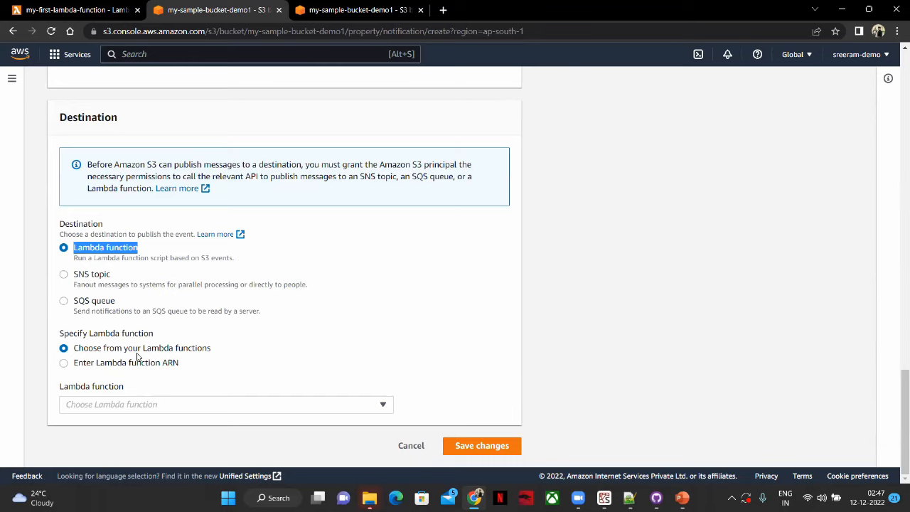
pyautogui.click(158, 405)
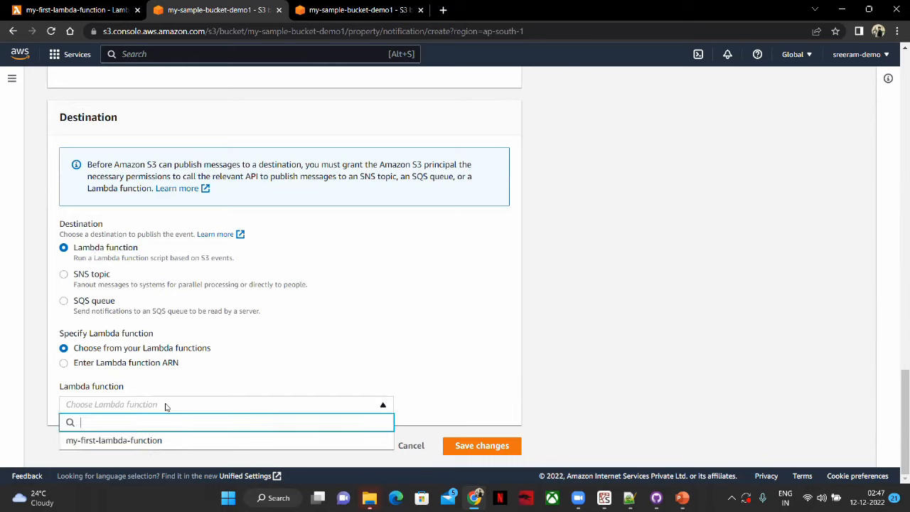
pyautogui.click(109, 441)
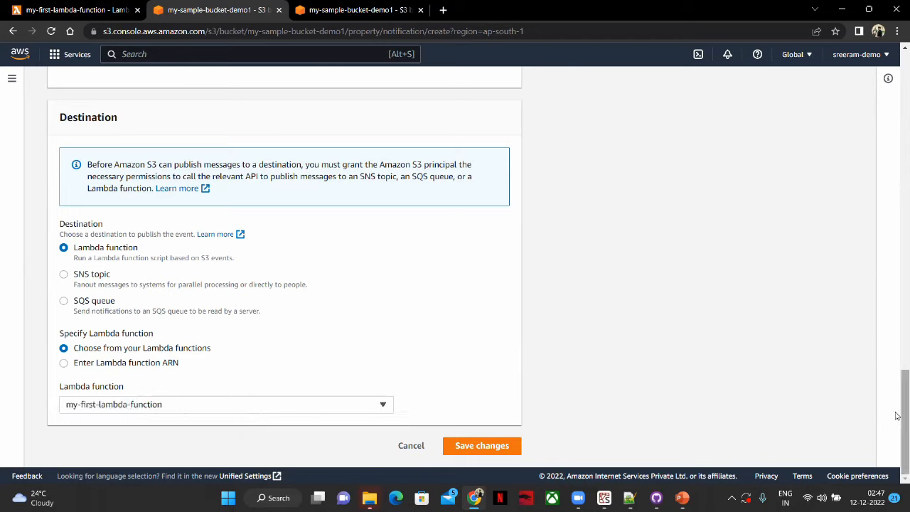
# Review the selected event types and destination, and save the event notification
pyautogui.moveTo(899, 375); pyautogui.dragTo(896, 176)
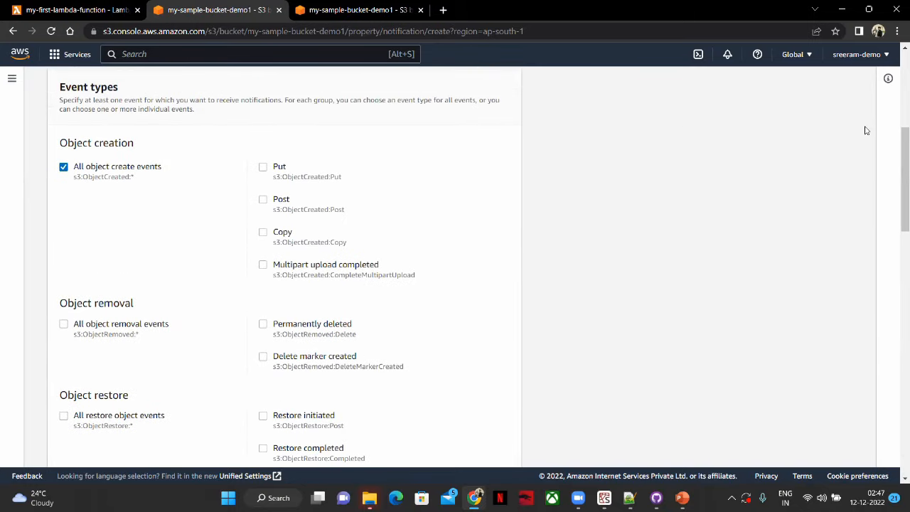
pyautogui.moveTo(900, 178); pyautogui.dragTo(900, 420)
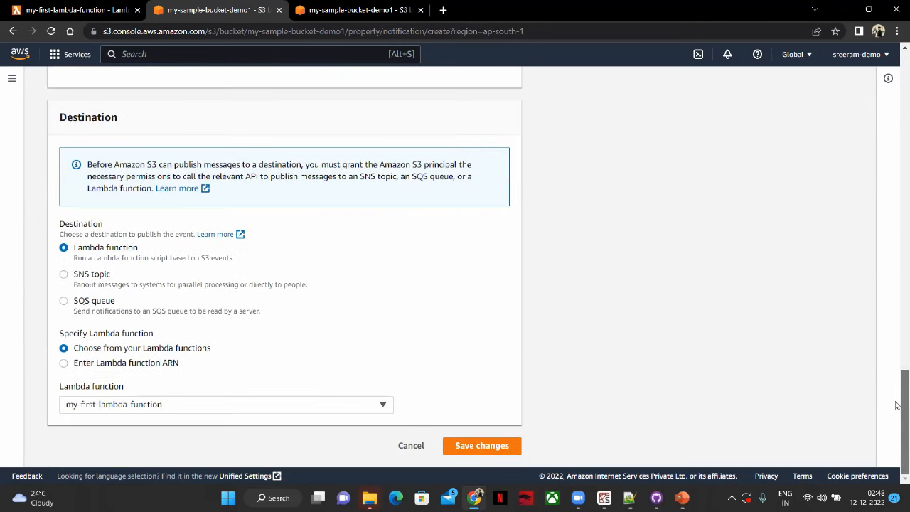
pyautogui.click(483, 446)
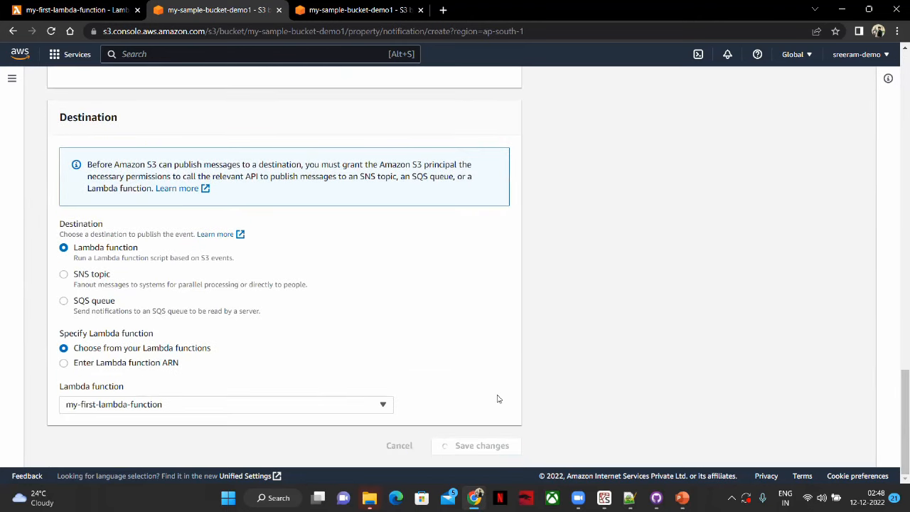
pyautogui.scroll(3, 497, 399)
pyautogui.scroll(-2, 420, 379)
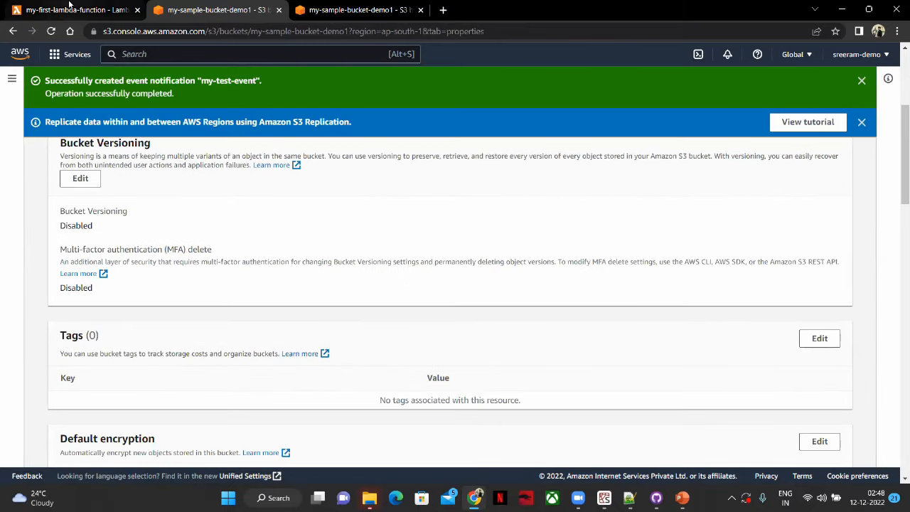
# Return to my-first-lambda-function and reload its page to check the function overview for the S3 trigger
pyautogui.click(59, 9)
pyautogui.scroll(5, 89, 282)
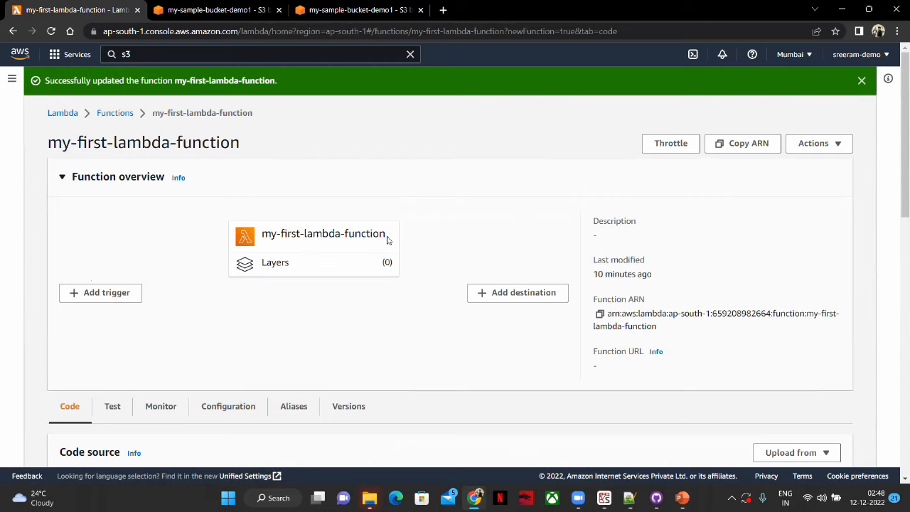
pyautogui.click(51, 31)
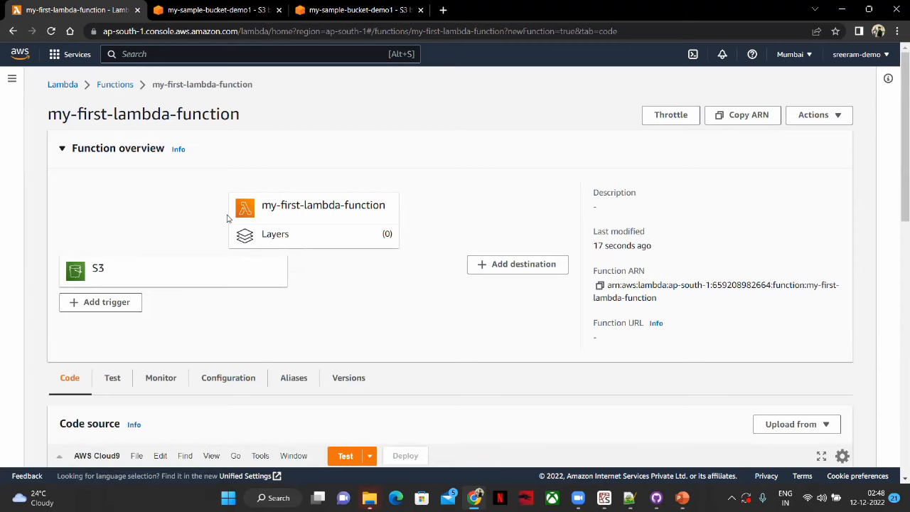
# Examine the details of my-first-lambda-function's S3 trigger, including its bucket, event type, prefix and suffix
pyautogui.click(163, 271)
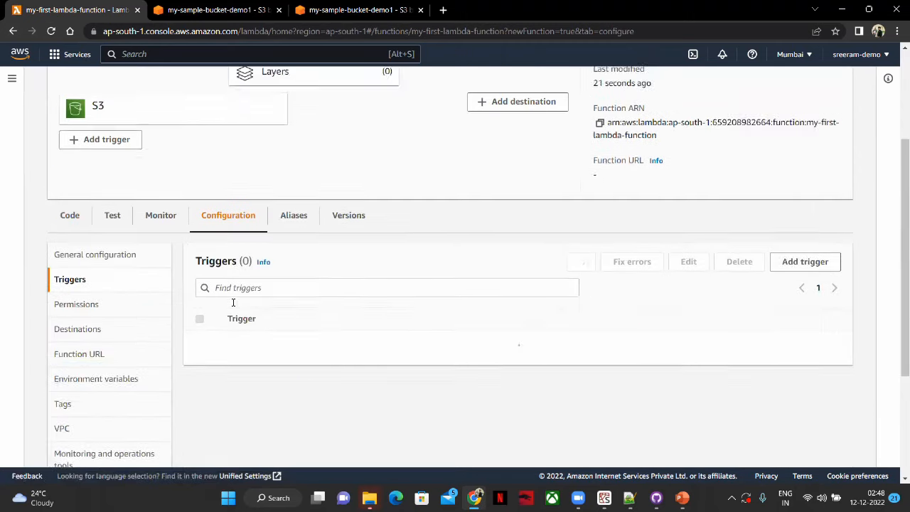
pyautogui.click(296, 298)
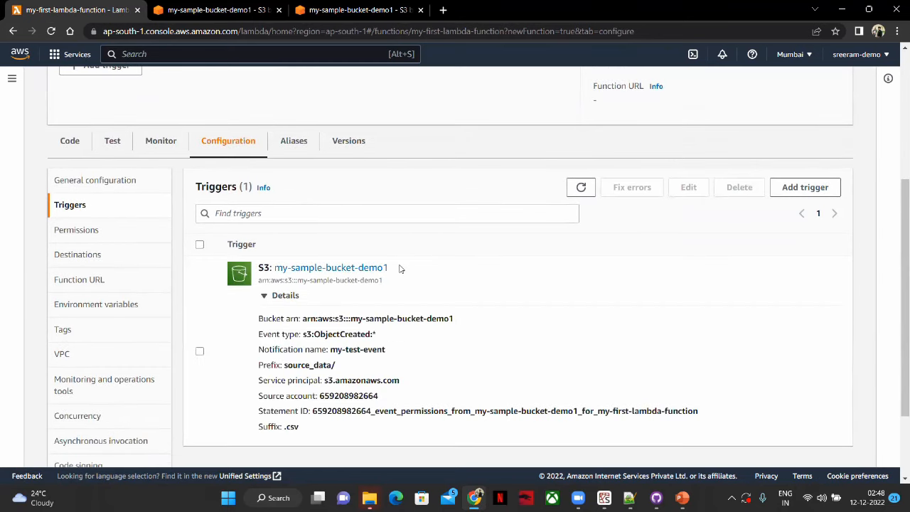
pyautogui.moveTo(400, 269); pyautogui.dragTo(274, 268)
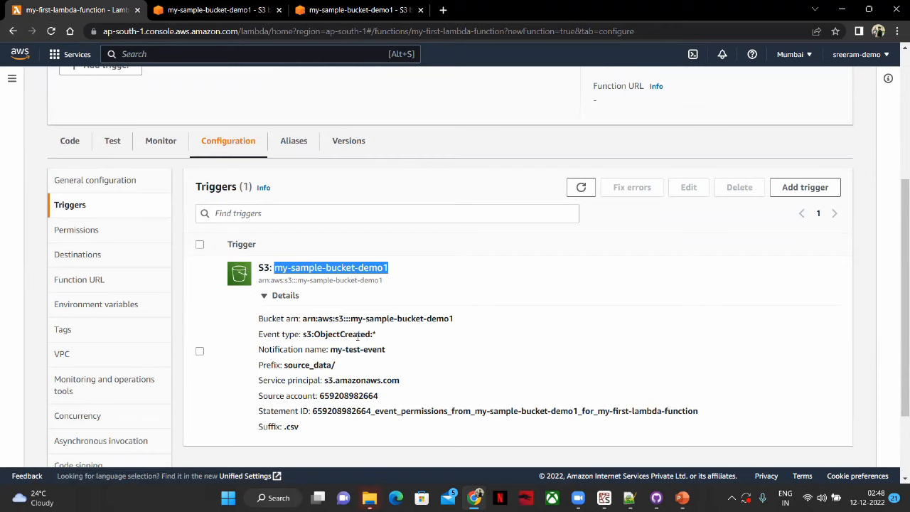
pyautogui.moveTo(317, 336); pyautogui.dragTo(381, 337)
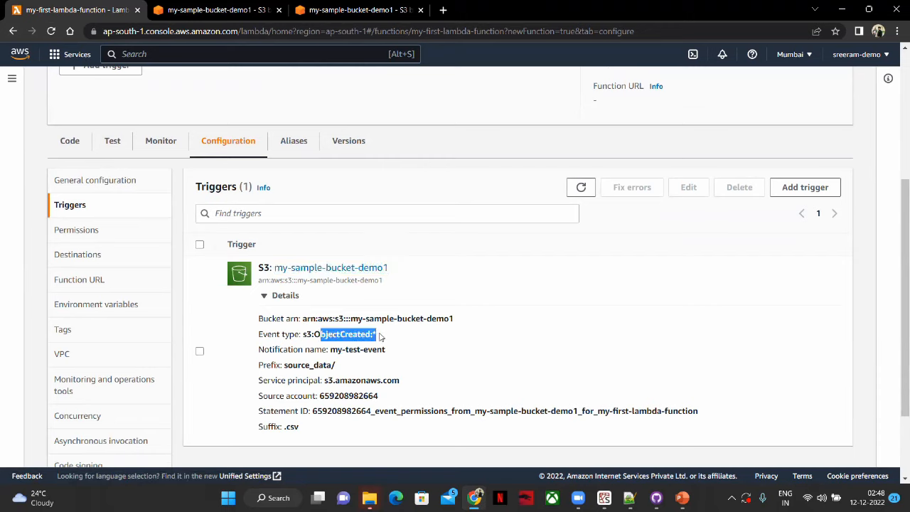
pyautogui.moveTo(287, 365); pyautogui.dragTo(363, 365)
pyautogui.moveTo(299, 426); pyautogui.dragTo(281, 425)
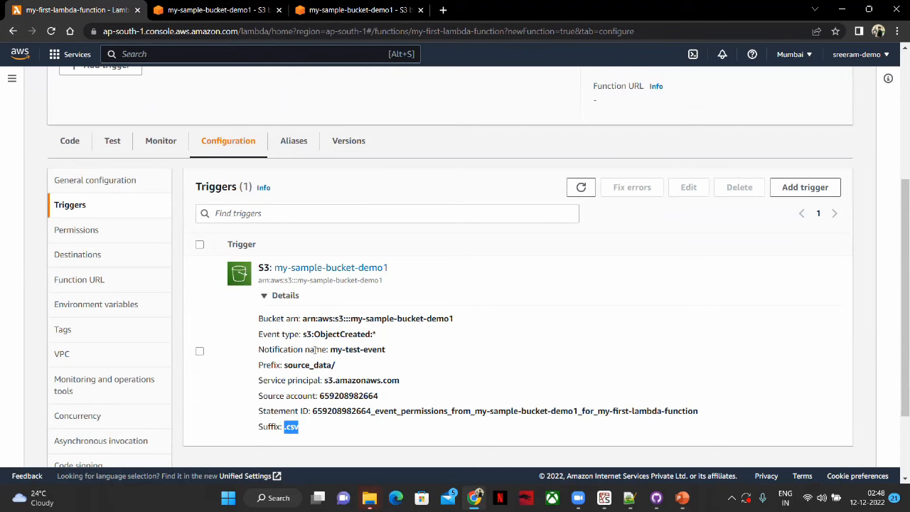
pyautogui.scroll(4, 316, 346)
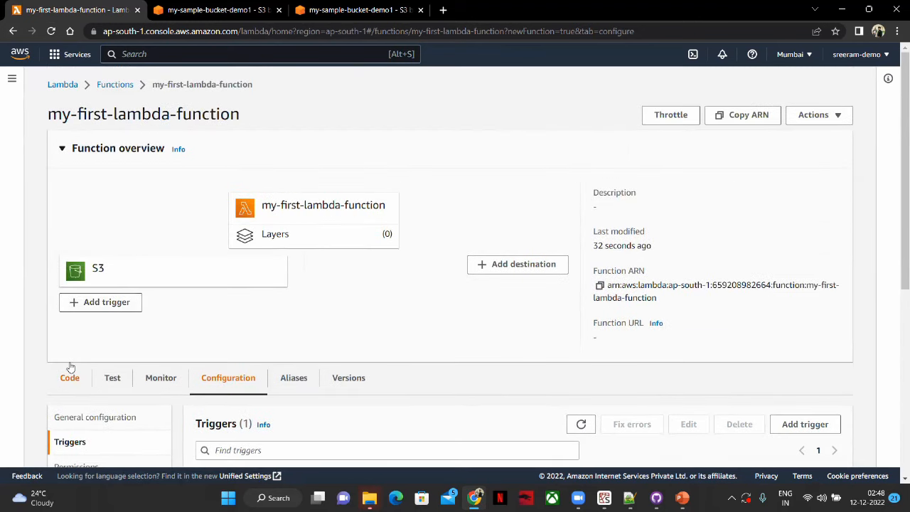
# Return the Lambda function page to its code view and open the source_data folder in my-sample-bucket-demo1
pyautogui.click(71, 368)
pyautogui.scroll(-2, 552, 325)
pyautogui.click(213, 10)
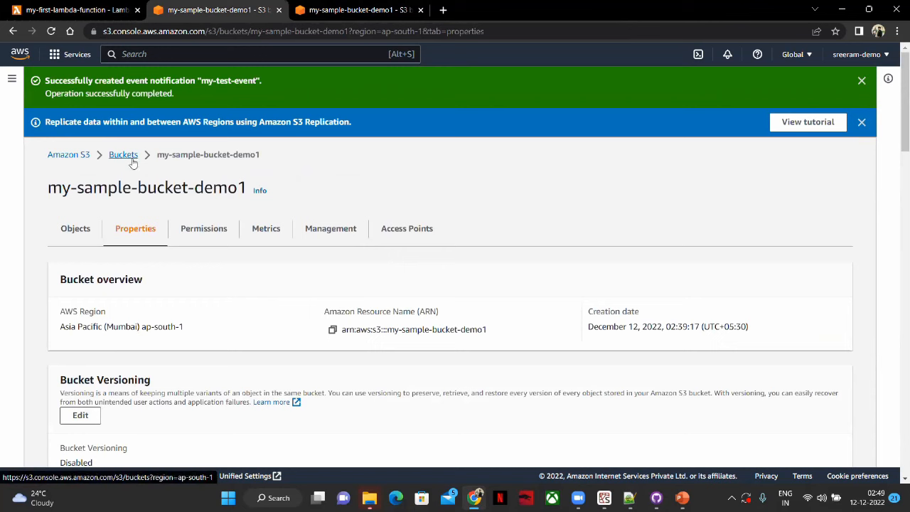
pyautogui.click(139, 155)
pyautogui.click(286, 305)
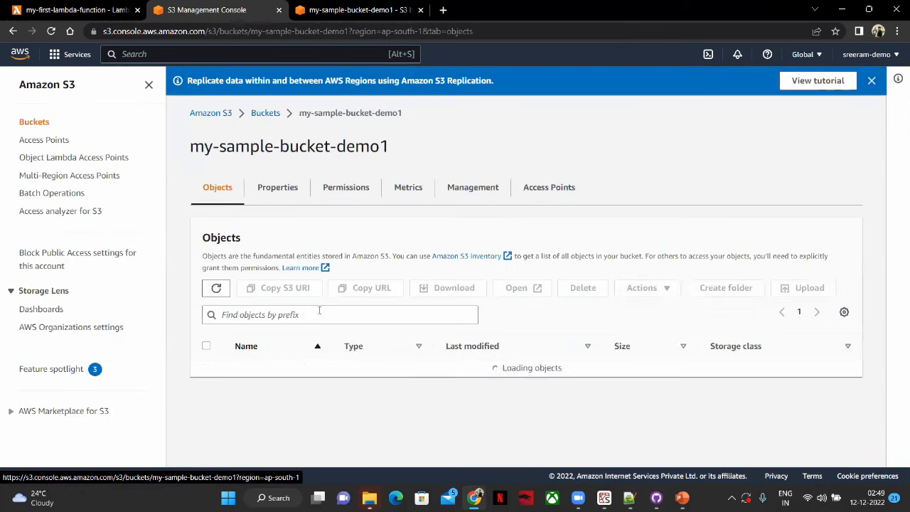
pyautogui.click(275, 373)
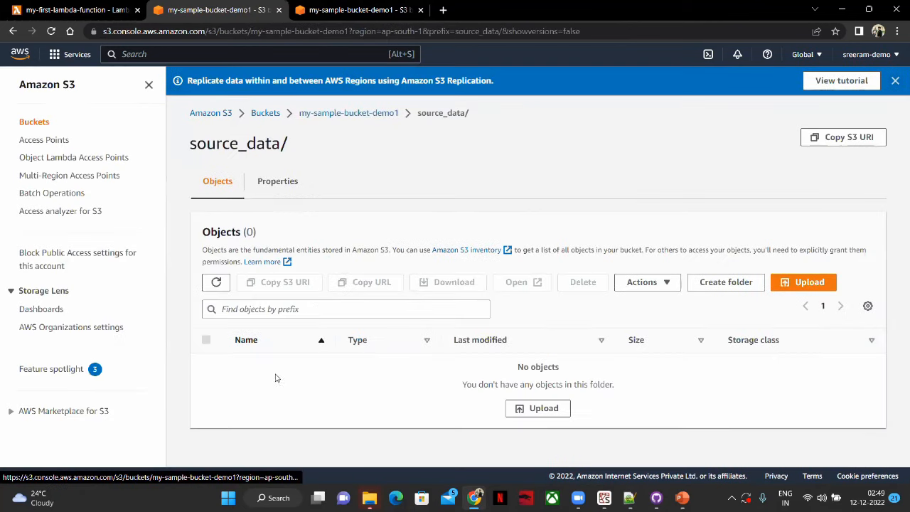
# Start an upload into source_data and add the csv_source_data file from the video2-csvtolist_lambda folder
pyautogui.click(532, 408)
pyautogui.click(411, 233)
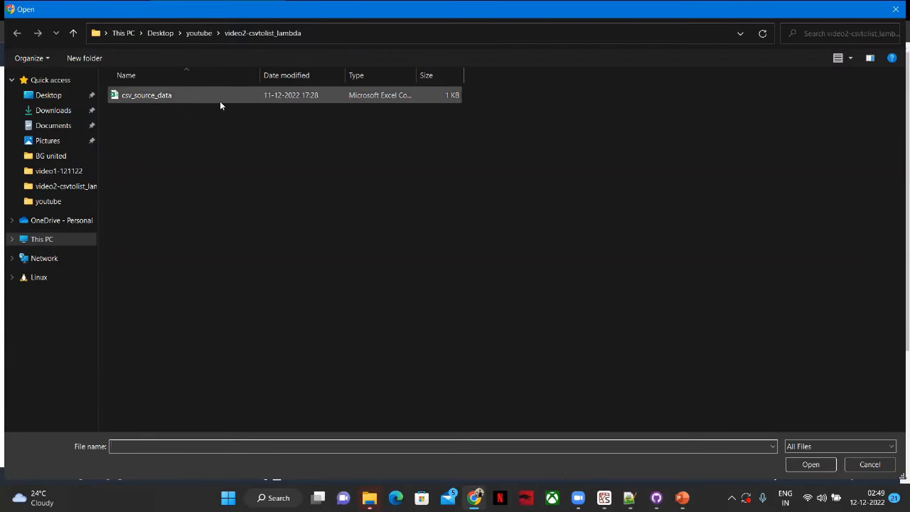
pyautogui.click(212, 99)
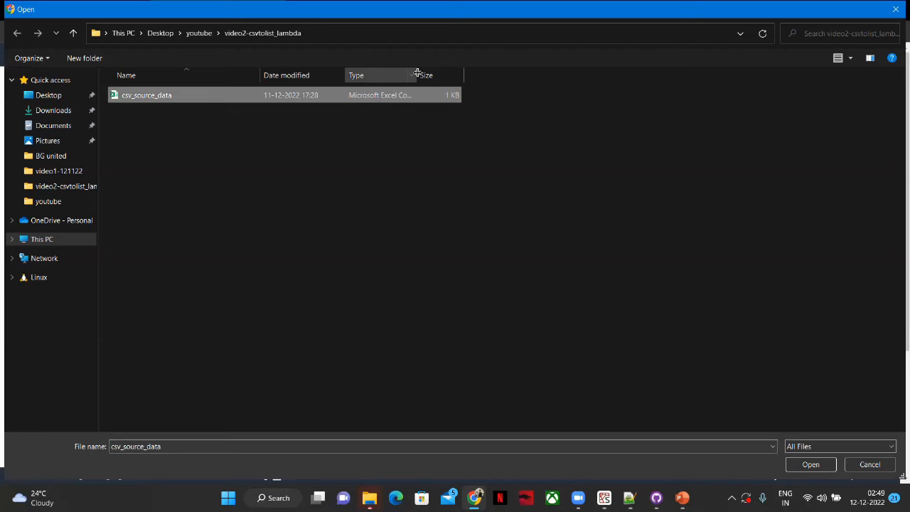
pyautogui.moveTo(417, 76); pyautogui.dragTo(680, 76)
pyautogui.doubleClick(388, 96)
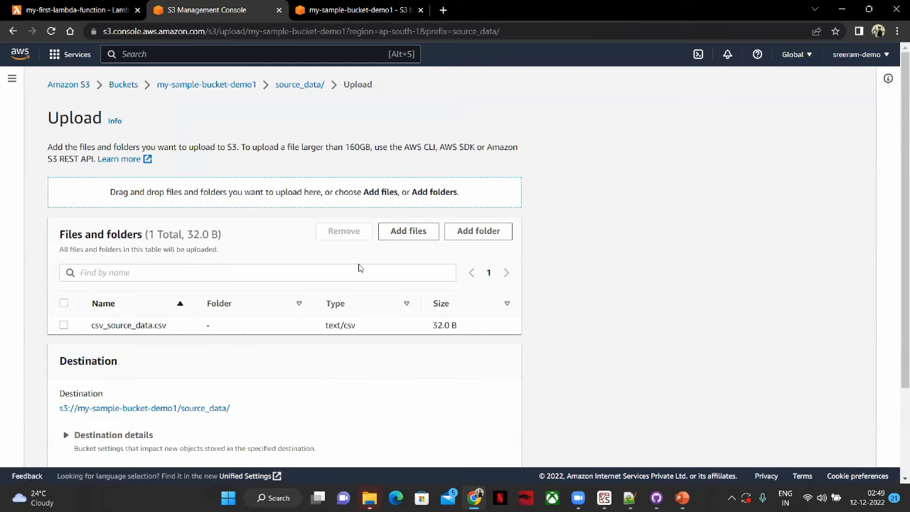
# Check the queued file and its destination, upload csv_source_data.csv, and open the destination folder from the upload summary
pyautogui.scroll(-1, 139, 340)
pyautogui.moveTo(96, 265); pyautogui.dragTo(184, 274)
pyautogui.scroll(-1, 201, 291)
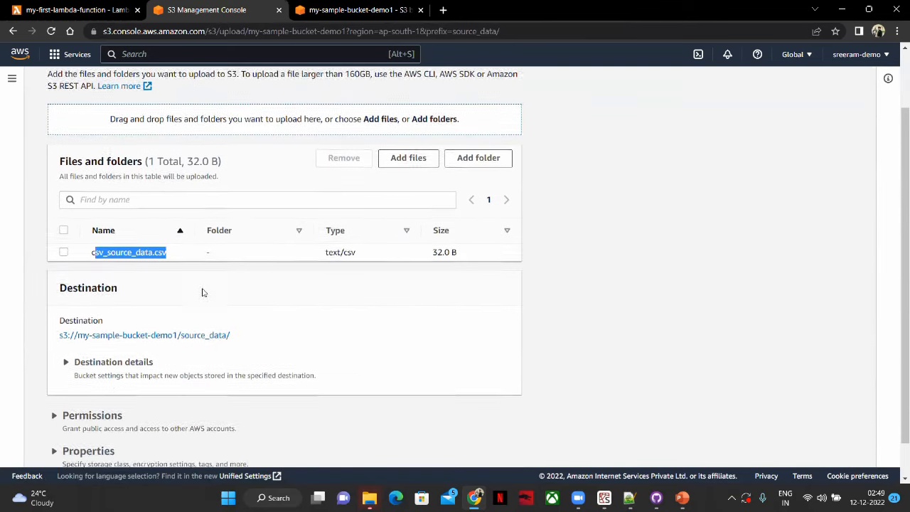
pyautogui.click(516, 448)
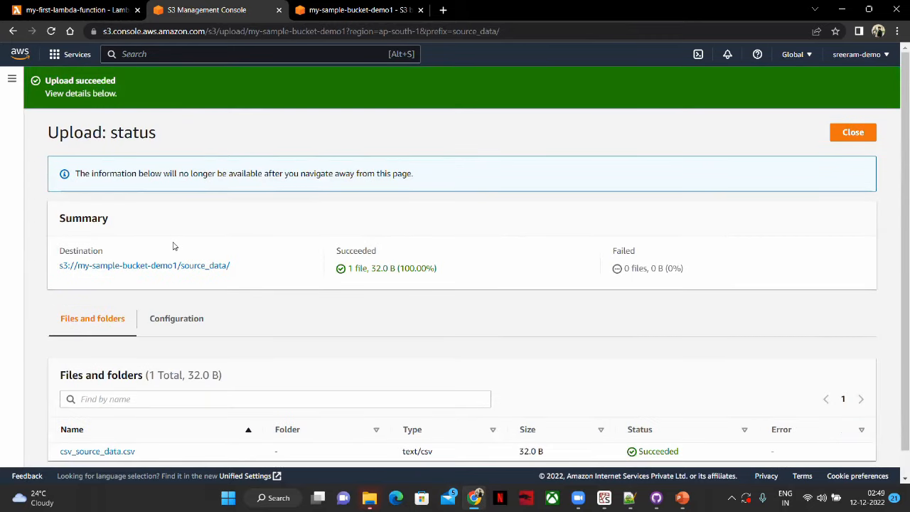
pyautogui.click(142, 265)
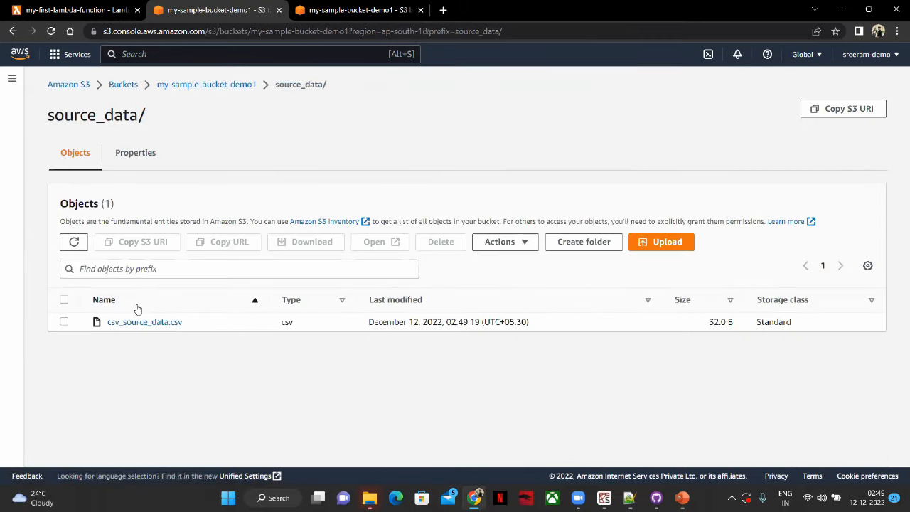
# Return to my-first-lambda-function and open its monitoring logs in CloudWatch
pyautogui.hotkey('ctrl', 'shift', 'Tab')
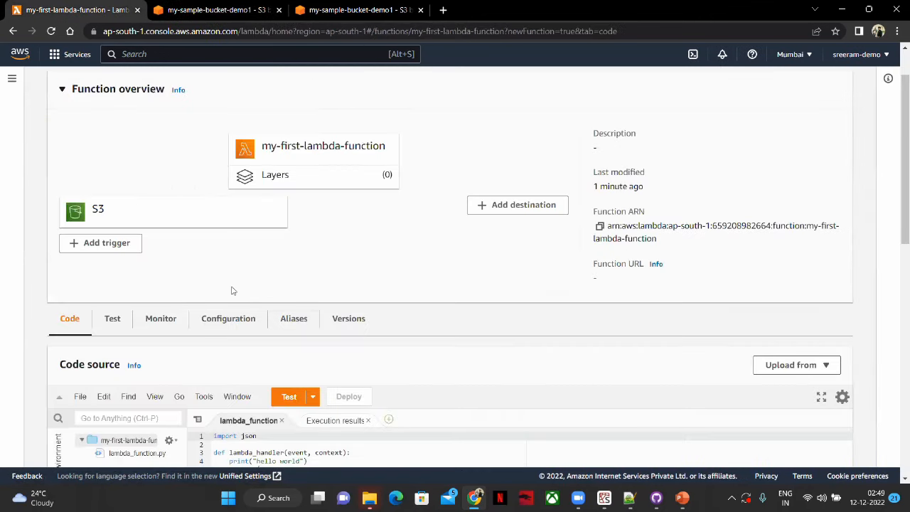
pyautogui.scroll(-2, 234, 291)
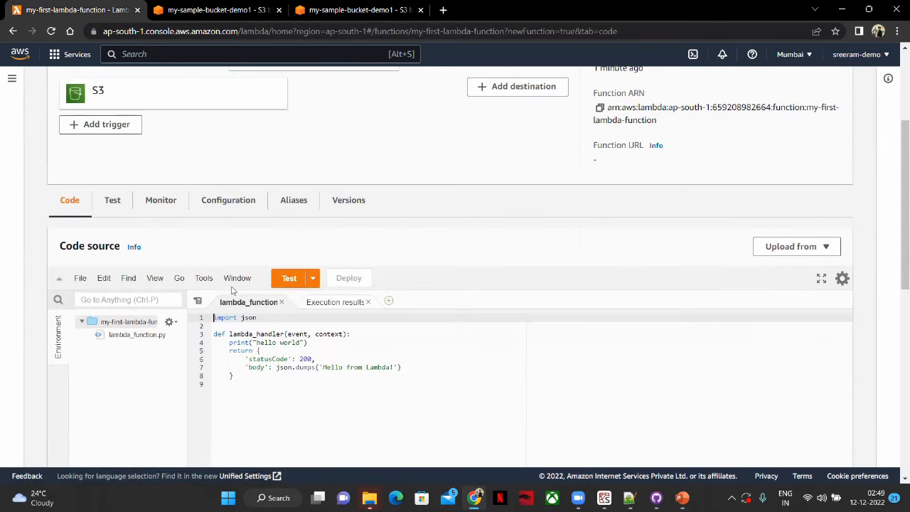
pyautogui.click(161, 201)
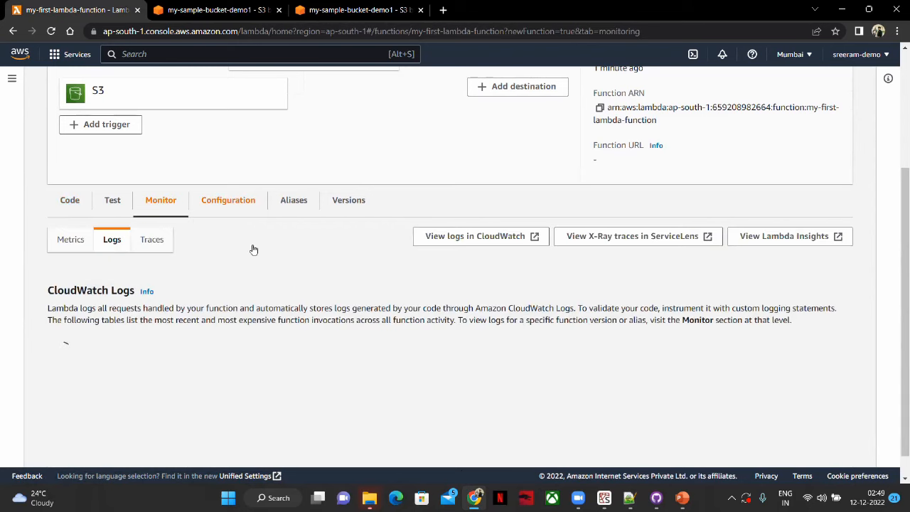
pyautogui.click(457, 238)
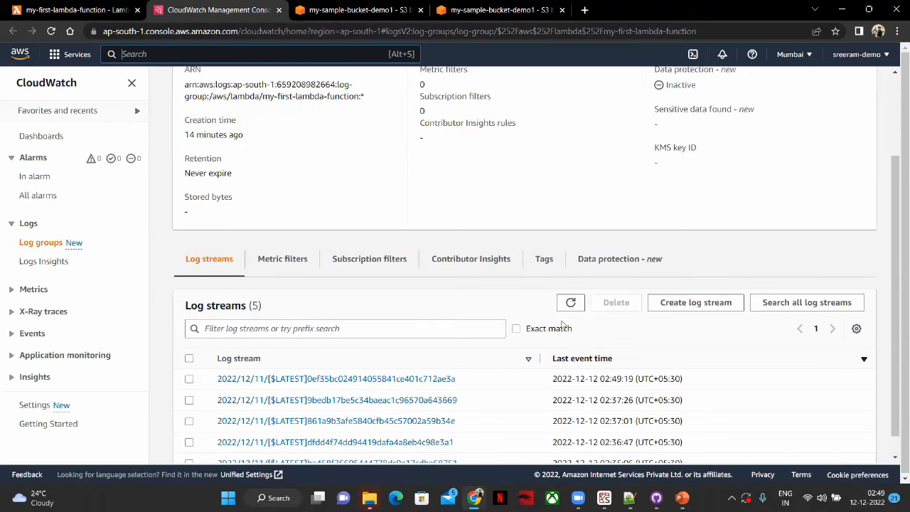
# Check the last event times of the function's log streams and open the most recent stream
pyautogui.scroll(-3, 473, 343)
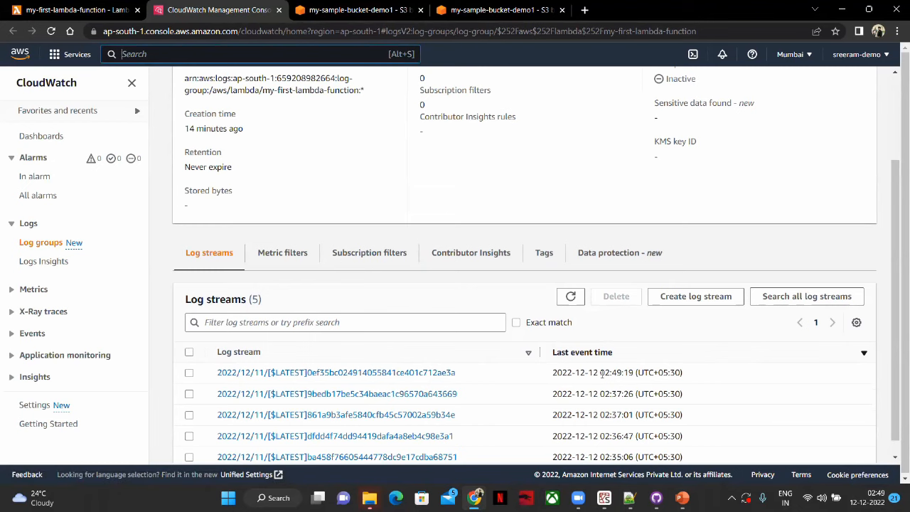
pyautogui.moveTo(602, 374); pyautogui.dragTo(636, 374)
pyautogui.click(401, 383)
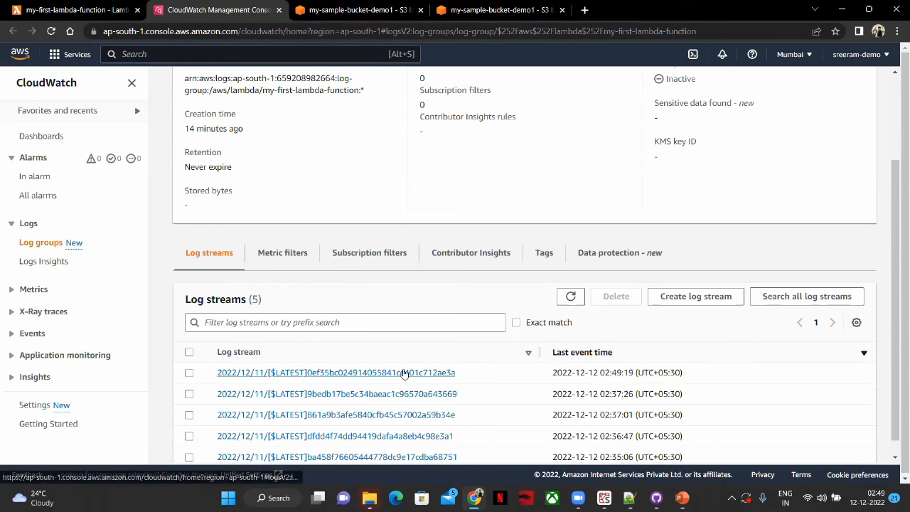
pyautogui.click(403, 373)
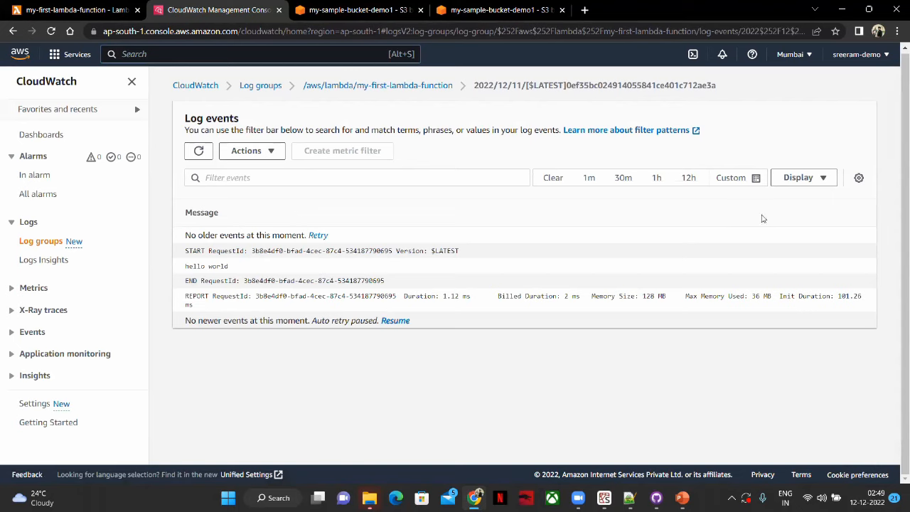
# Examine the log stream's display options and the messages logged for the invocation triggered by the upload
pyautogui.click(790, 178)
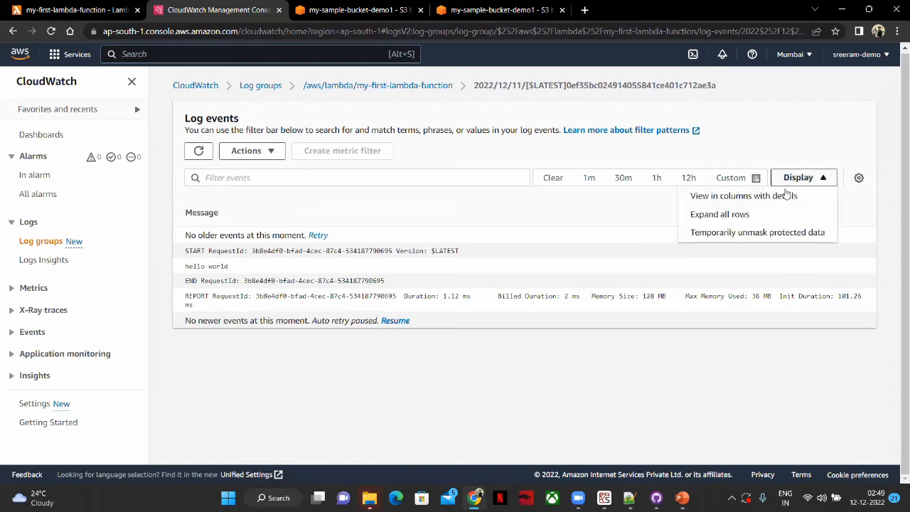
pyautogui.click(268, 293)
pyautogui.click(801, 178)
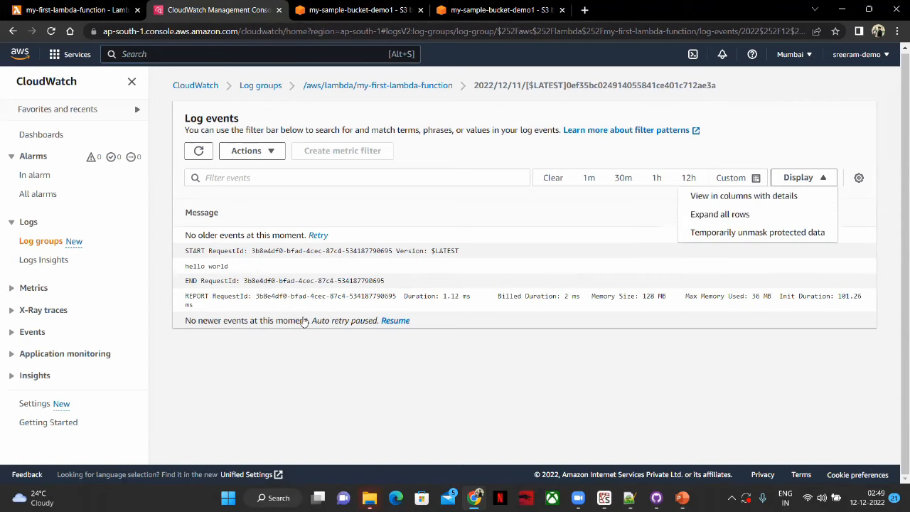
pyautogui.click(304, 322)
pyautogui.moveTo(183, 251); pyautogui.dragTo(537, 284)
pyautogui.click(249, 268)
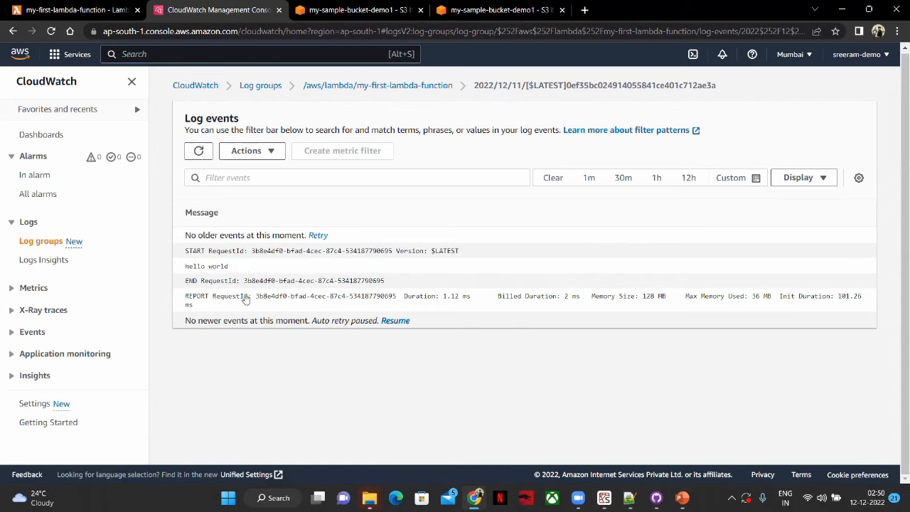
pyautogui.moveTo(247, 297); pyautogui.dragTo(244, 282)
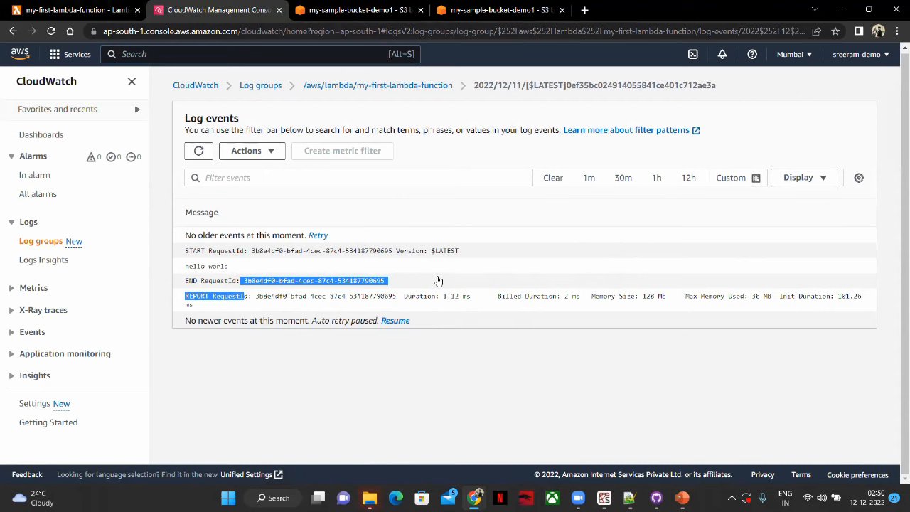
# Reload the source_data folder to review its objects, and return to the code view of my-first-lambda-function
pyautogui.click(367, 6)
pyautogui.press('F5')
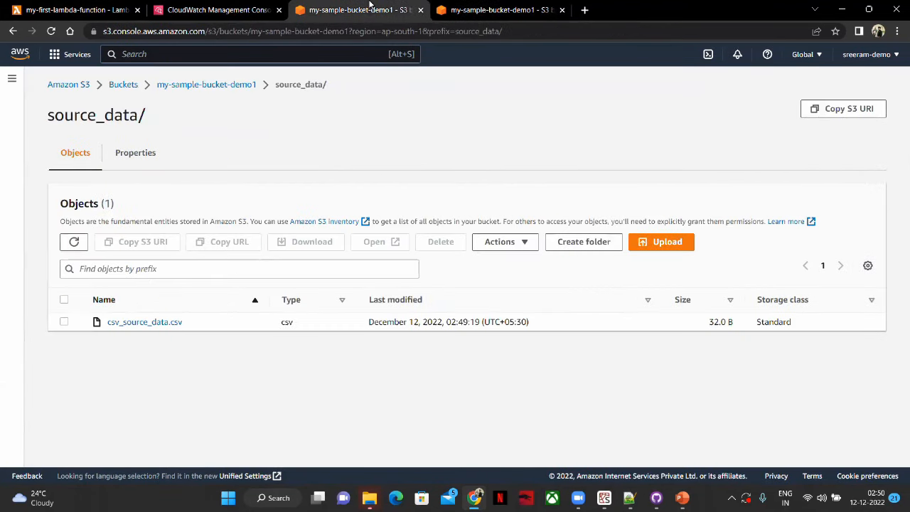
pyautogui.click(25, 7)
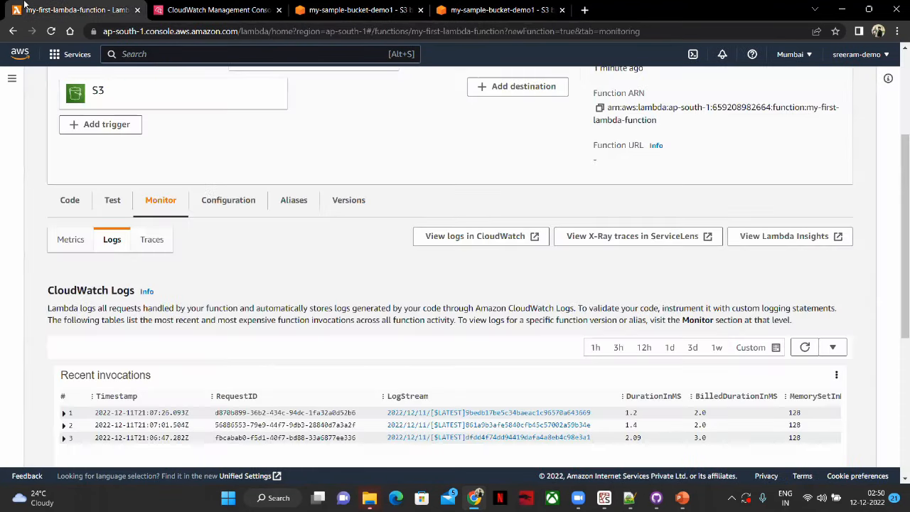
pyautogui.click(64, 199)
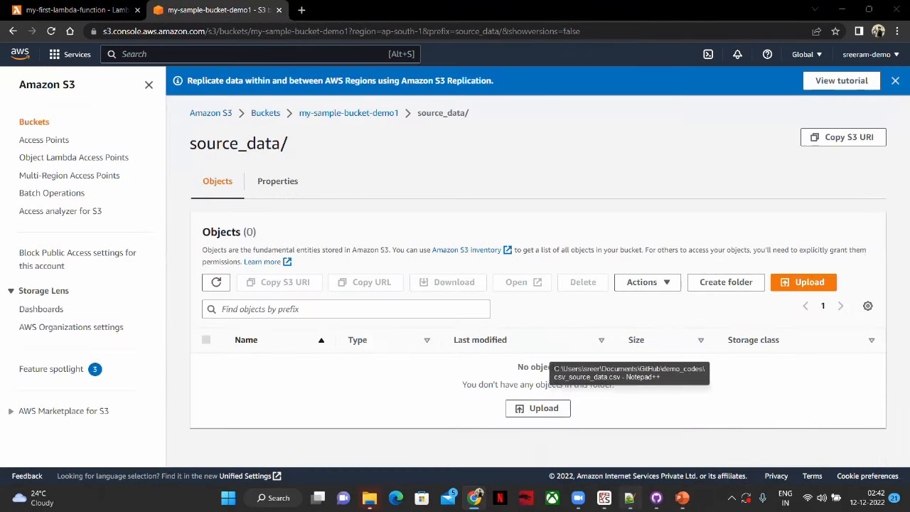
# Switch to Notepad++ and examine the Student and Rank columns in csv_source_data.csv
pyautogui.click(630, 439)
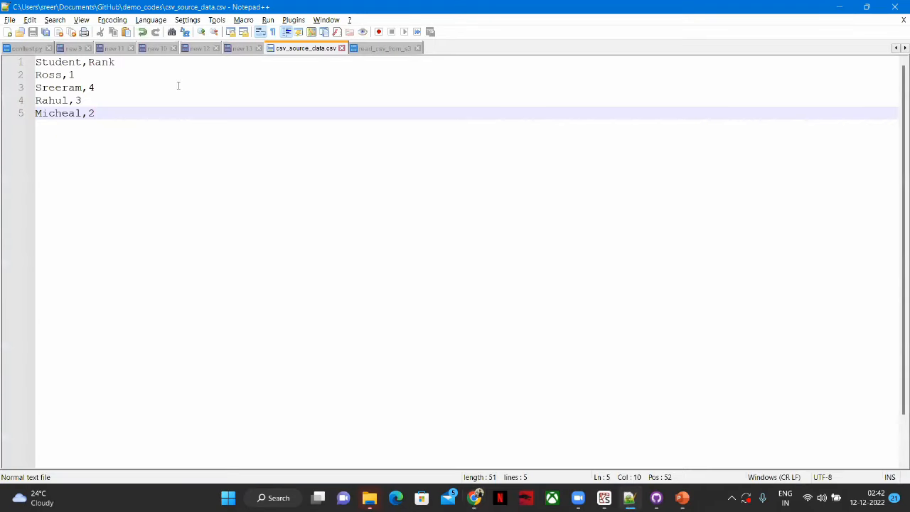
pyautogui.doubleClick(71, 63)
pyautogui.doubleClick(102, 63)
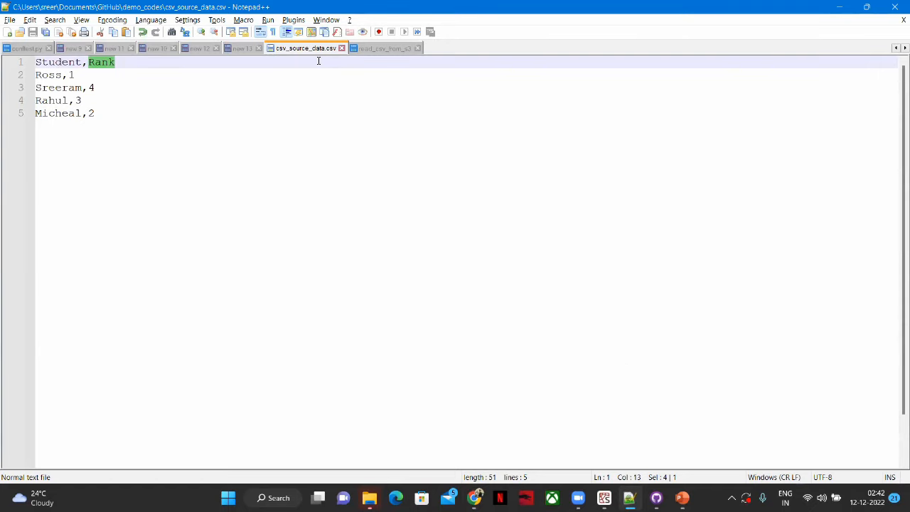
# Open the read_csv_from_s3 script and examine its csv, json and boto3 imports, the returned body, and the handler's event parameter
pyautogui.click(379, 51)
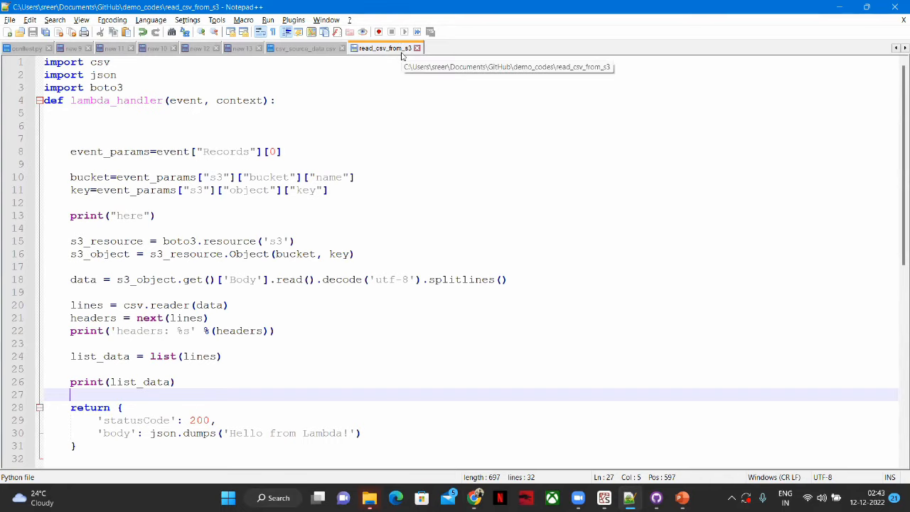
pyautogui.click(94, 62)
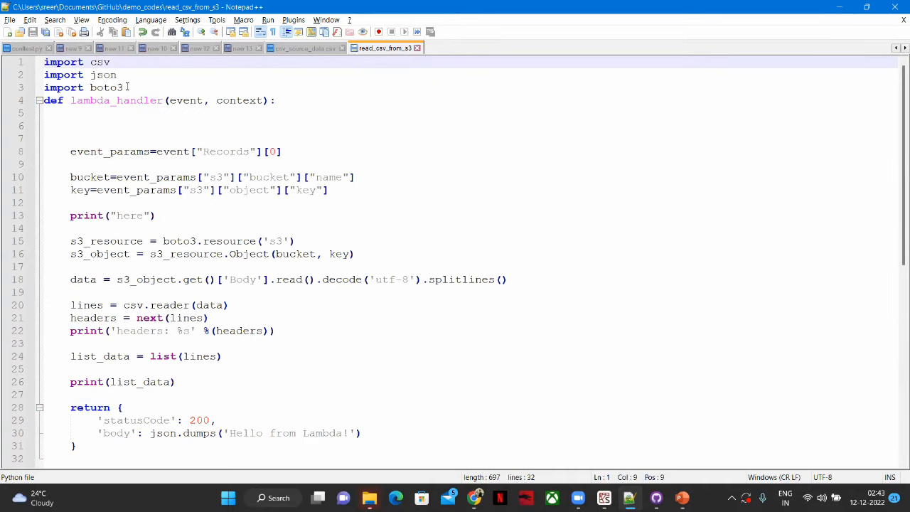
pyautogui.doubleClick(95, 62)
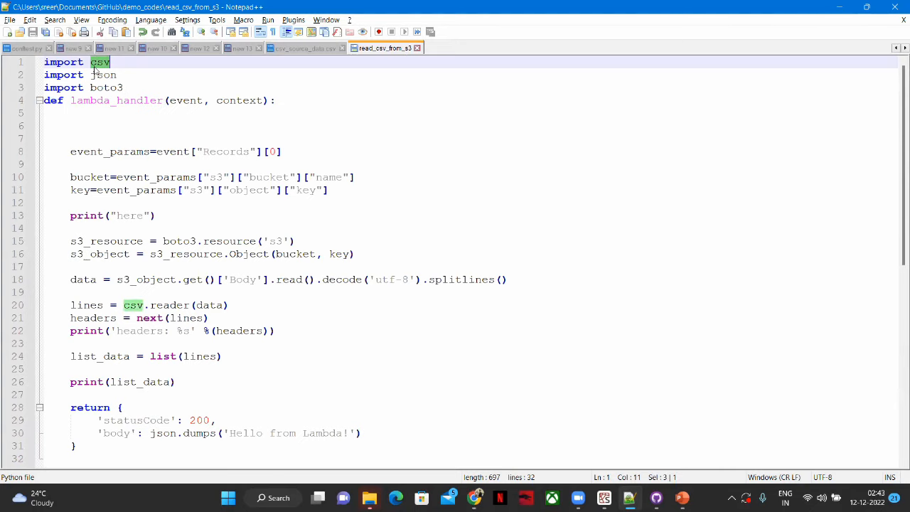
pyautogui.doubleClick(103, 75)
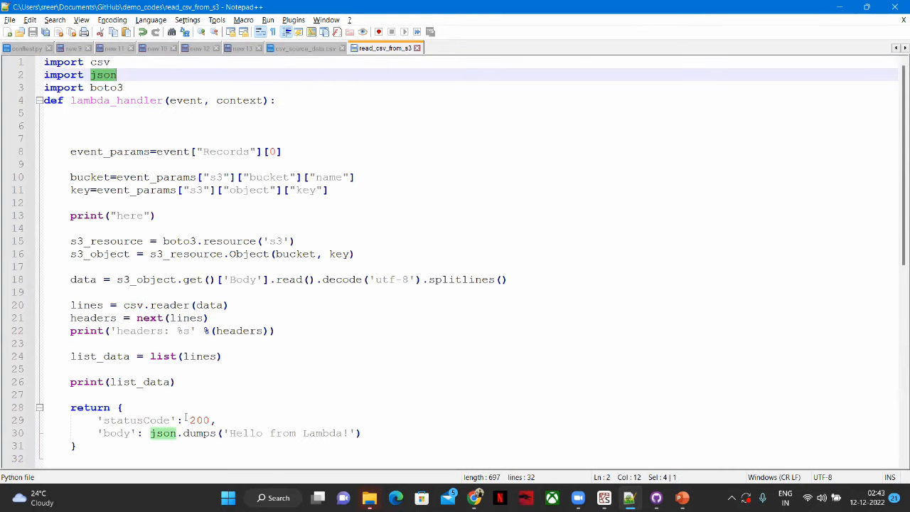
pyautogui.moveTo(396, 425); pyautogui.dragTo(336, 433)
pyautogui.click(367, 429)
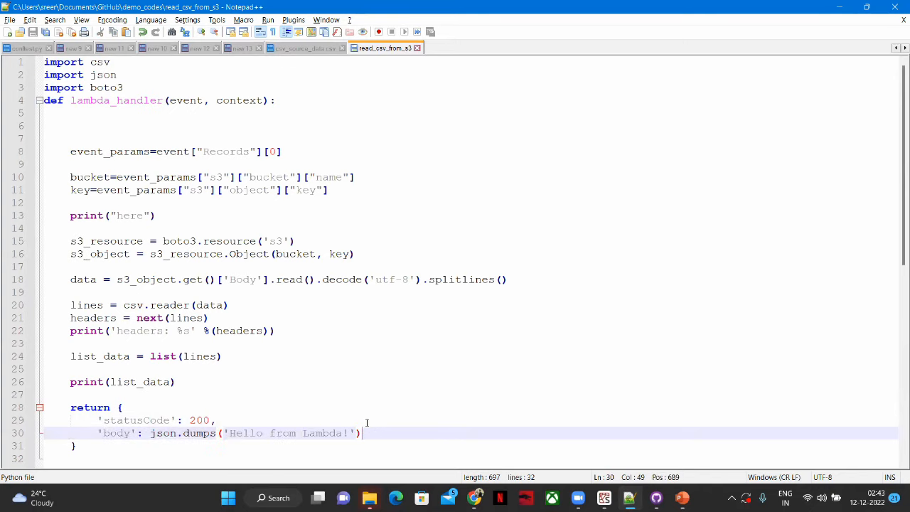
pyautogui.doubleClick(107, 88)
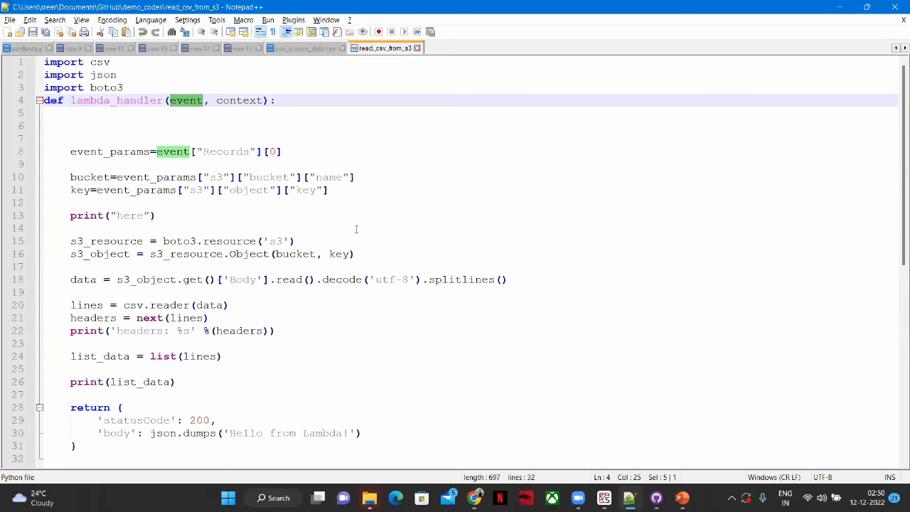
pyautogui.click(356, 229)
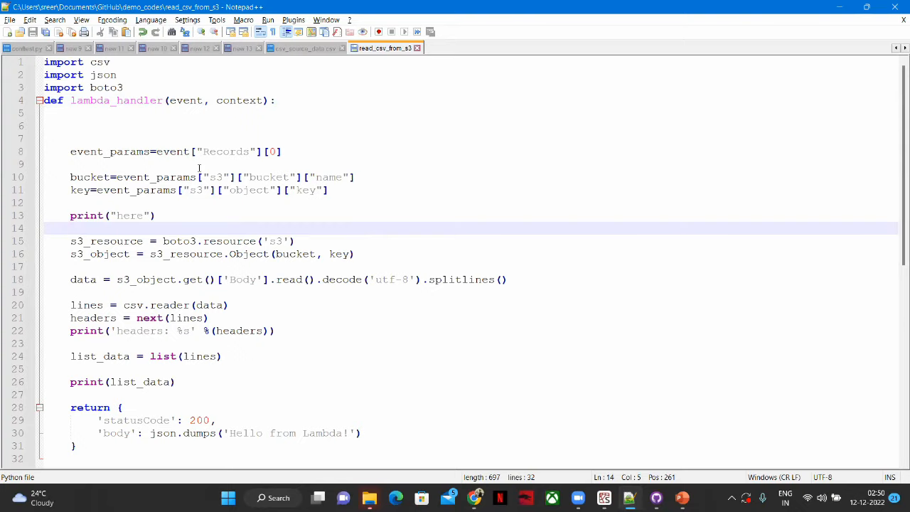
# Switch to the my-first-lambda-function console in Chrome, review the event JSON of the saved test event testevent, and leave it unsaved
pyautogui.hotkey('alt', 'Tab')
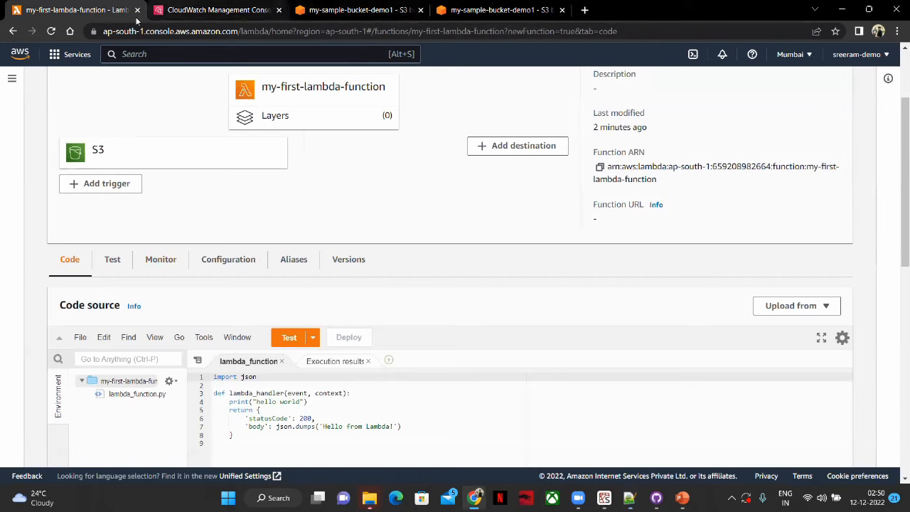
pyautogui.click(313, 337)
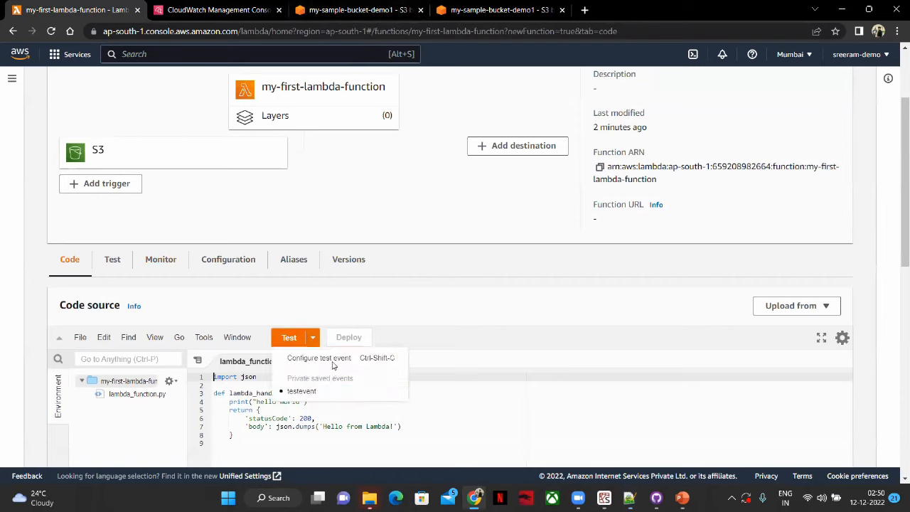
pyautogui.click(331, 360)
pyautogui.scroll(-2, 287, 316)
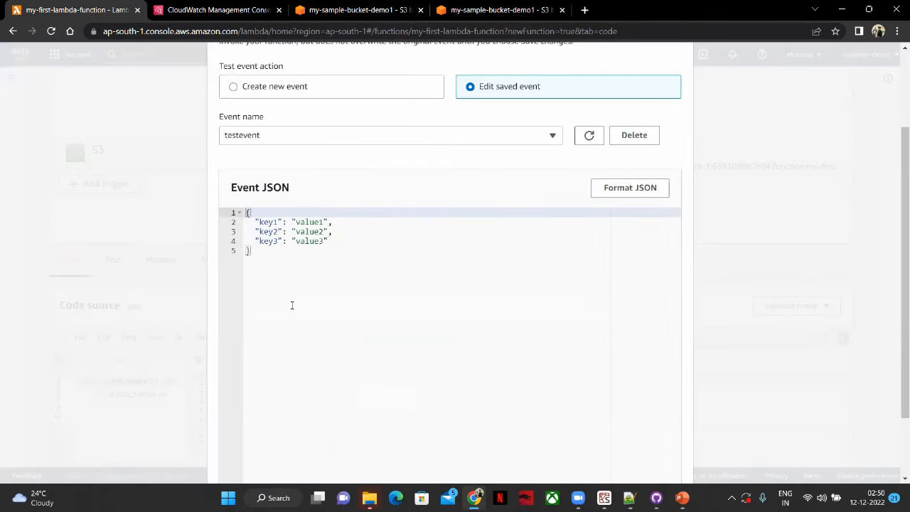
pyautogui.moveTo(292, 305); pyautogui.dragTo(213, 199)
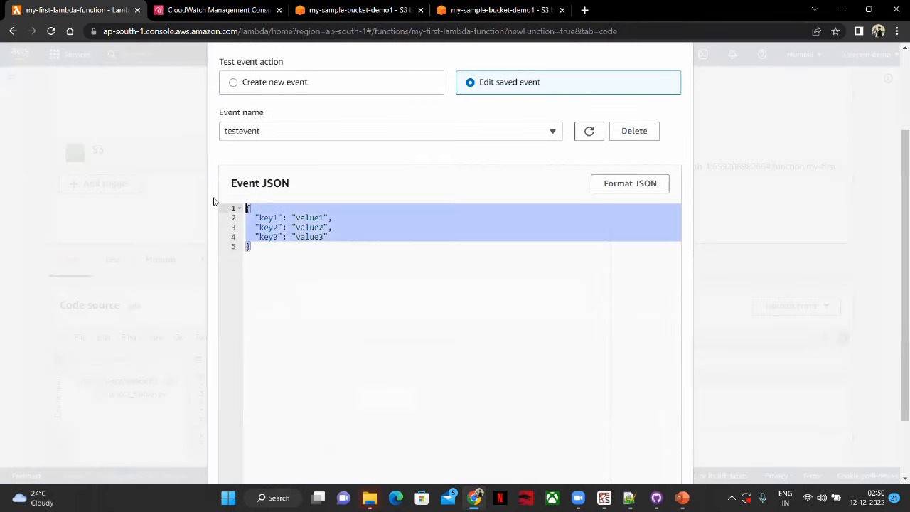
pyautogui.click(142, 265)
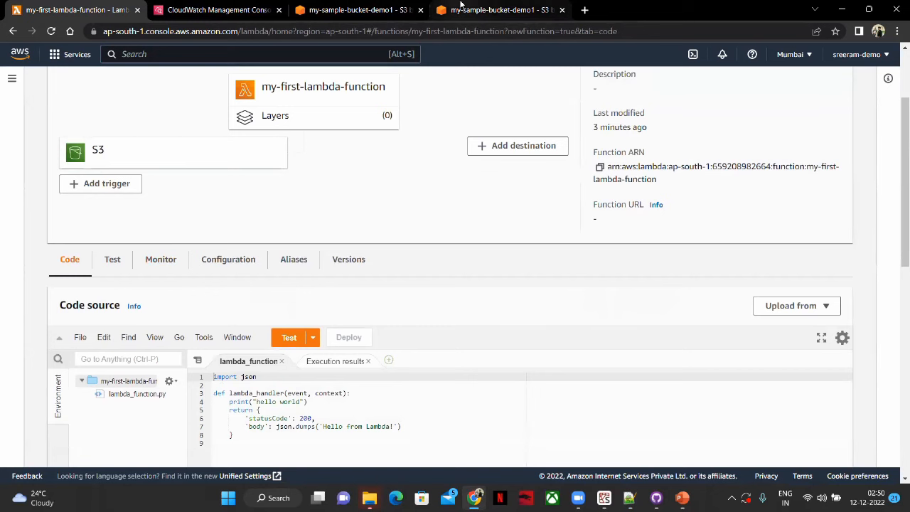
# Close the outdated duplicate source_data page, check the remaining source_data listing, and return to my-first-lambda-function
pyautogui.click(498, 10)
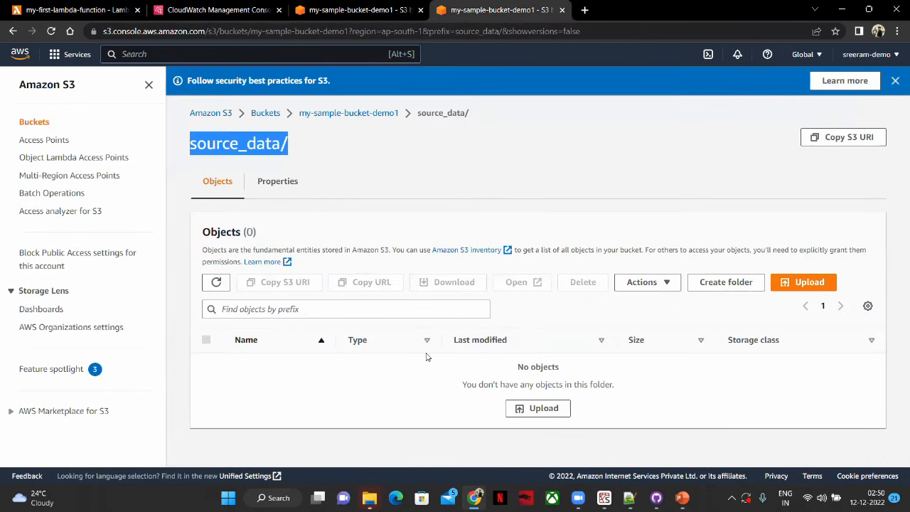
pyautogui.middleClick(501, 15)
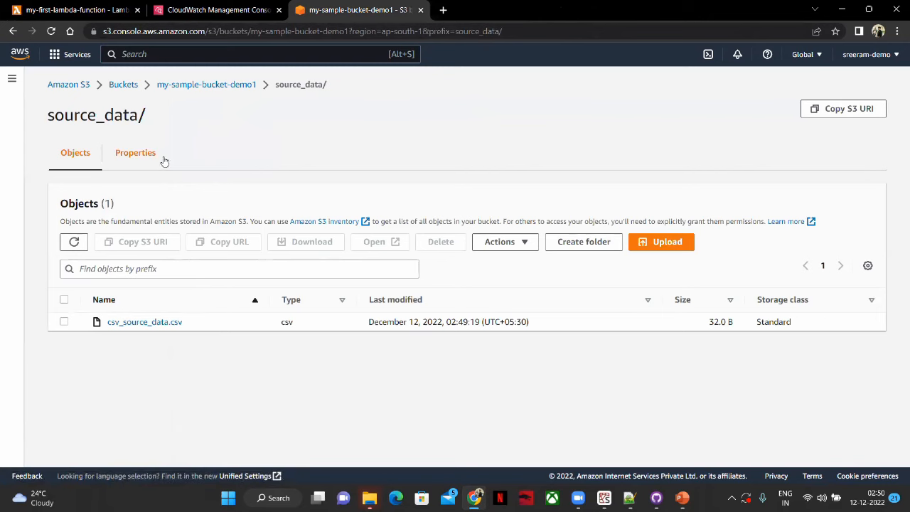
pyautogui.click(78, 10)
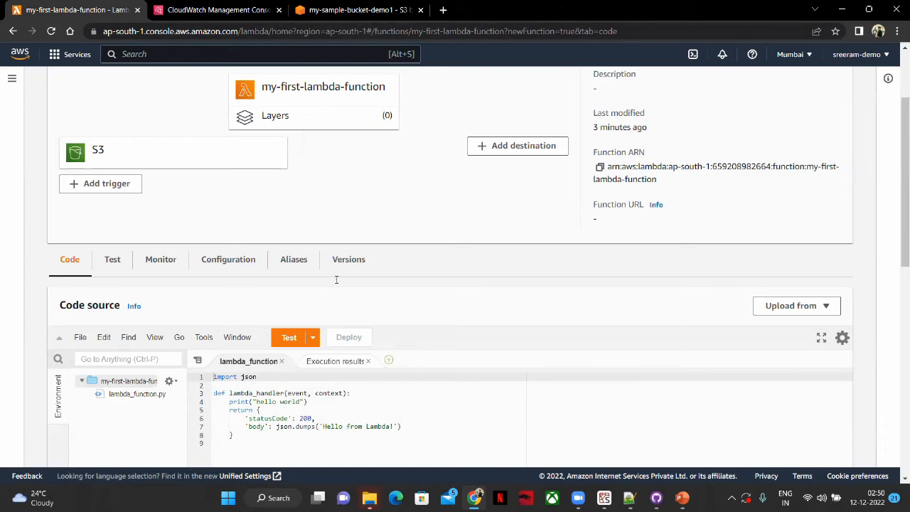
# Switch back to the script in Notepad++ and examine the lines that extract event_params, bucket and key from the event
pyautogui.hotkey('alt', 'Tab')
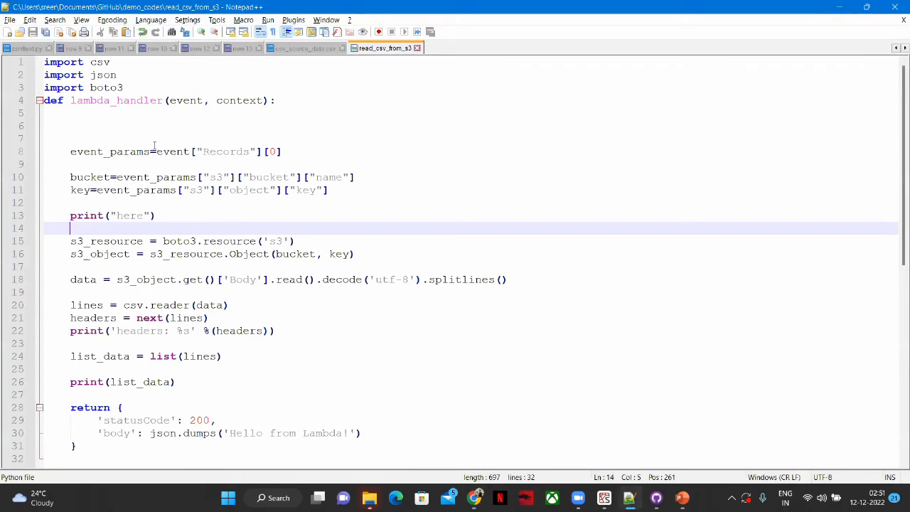
pyautogui.doubleClick(236, 151)
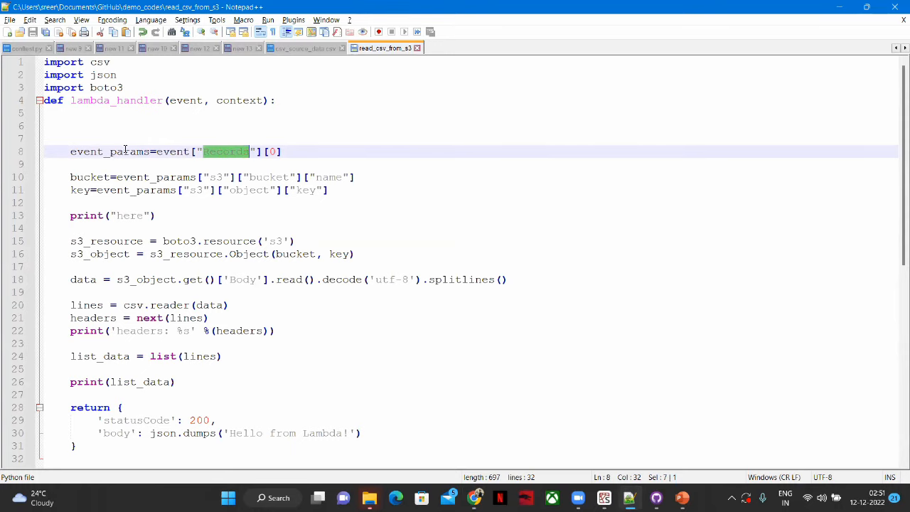
pyautogui.moveTo(57, 148); pyautogui.dragTo(332, 191)
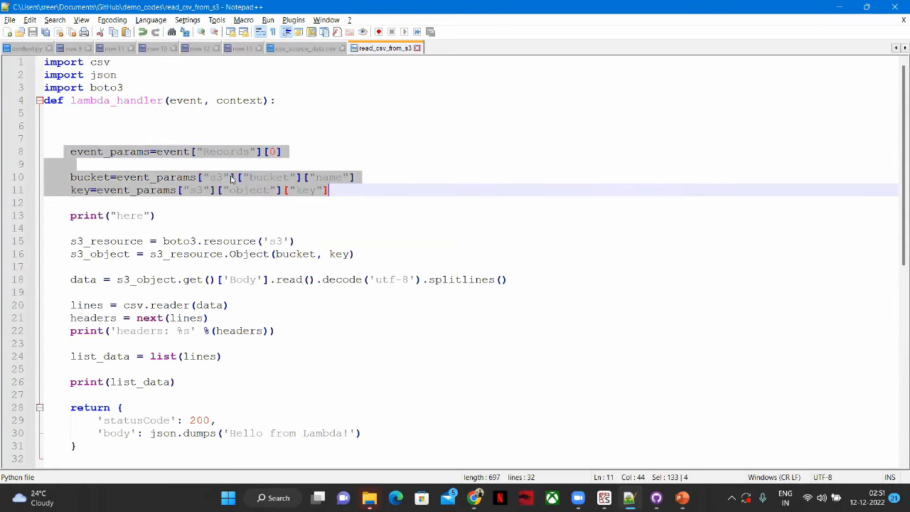
pyautogui.click(87, 177)
pyautogui.doubleClick(80, 190)
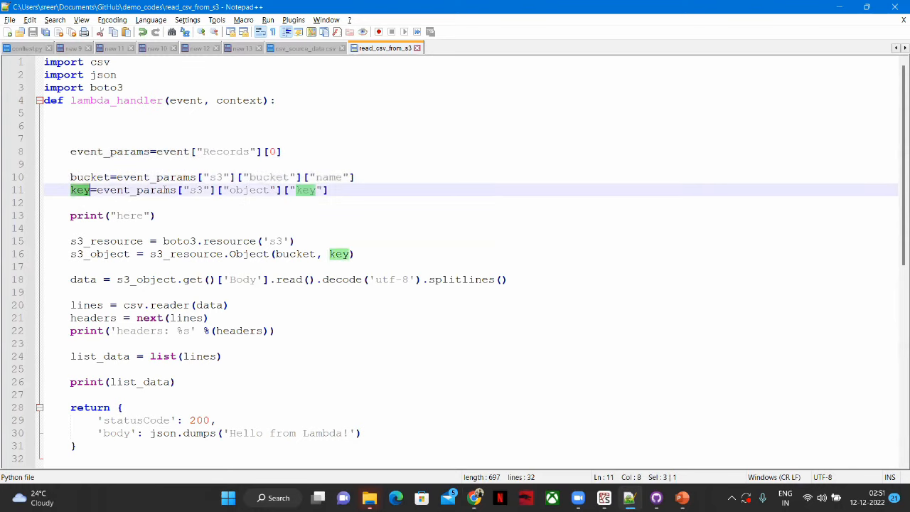
pyautogui.doubleClick(86, 179)
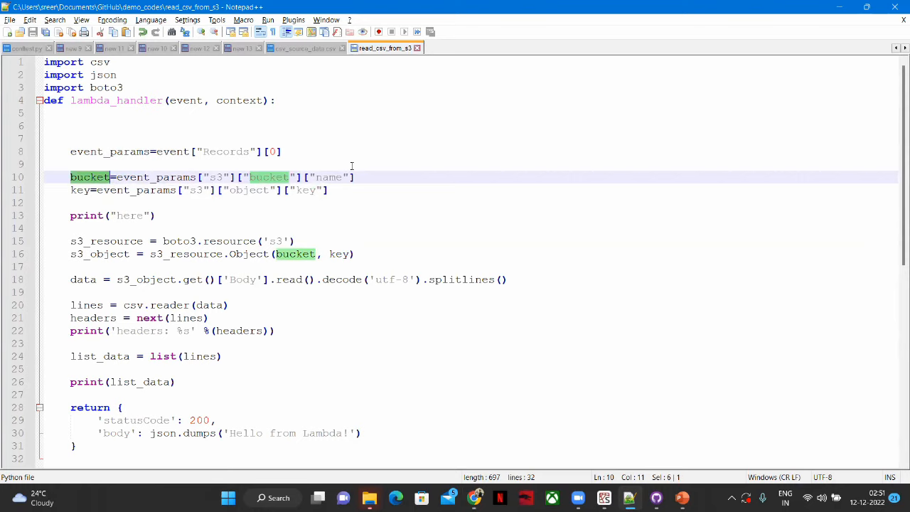
pyautogui.click(367, 190)
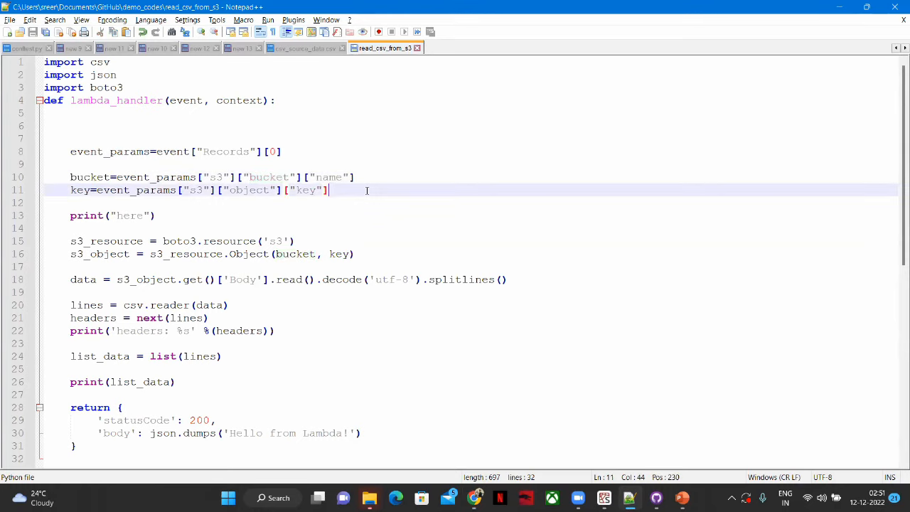
pyautogui.moveTo(367, 191); pyautogui.dragTo(69, 151)
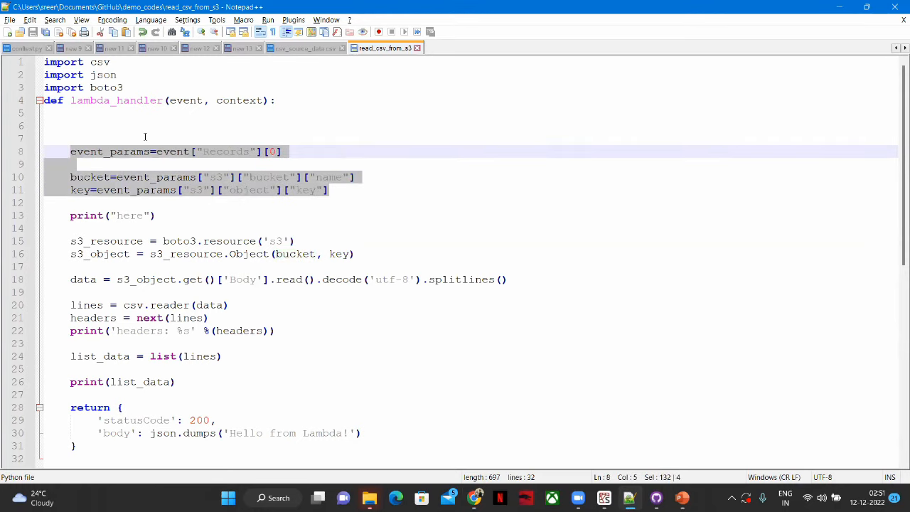
pyautogui.click(175, 170)
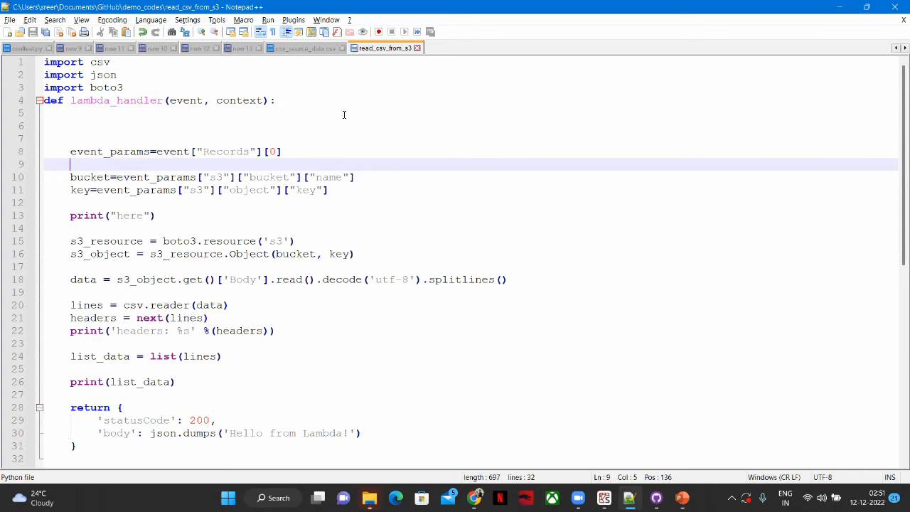
# Examine the "Records" key and the [0] index in the event_params assignment
pyautogui.doubleClick(244, 151)
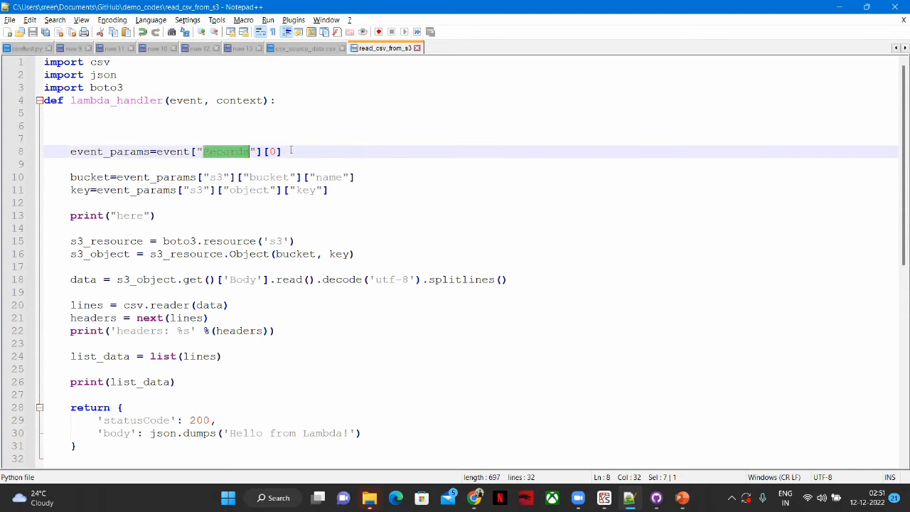
pyautogui.moveTo(282, 151); pyautogui.dragTo(265, 151)
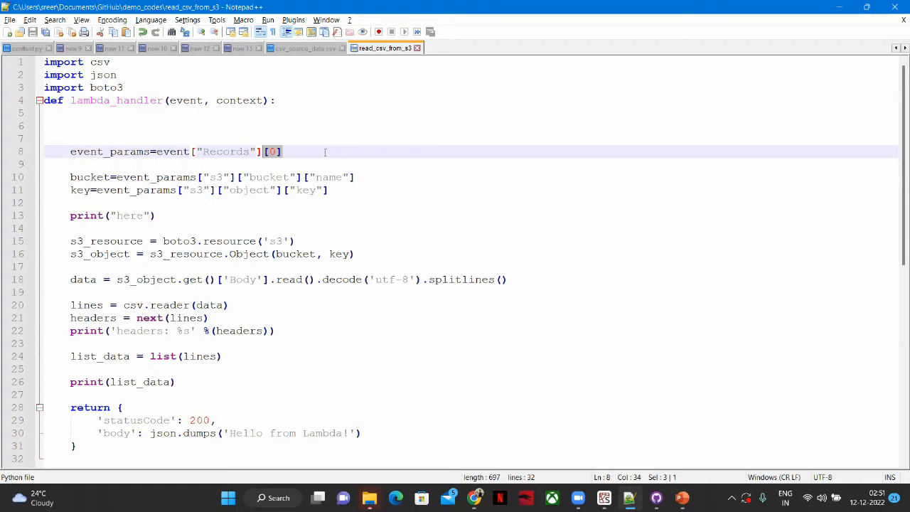
pyautogui.click(71, 139)
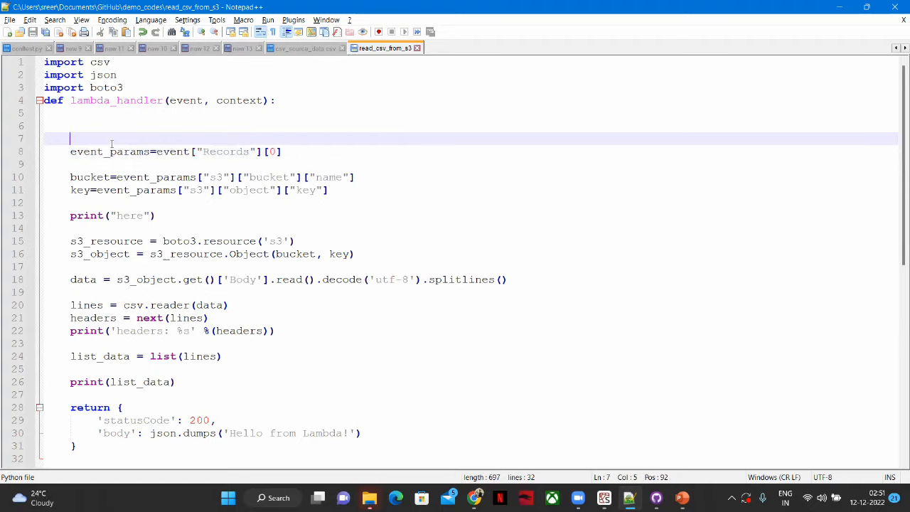
# Trace how event_params supplies the bucket variable through the "s3", "bucket" and "name" keys
pyautogui.doubleClick(119, 151)
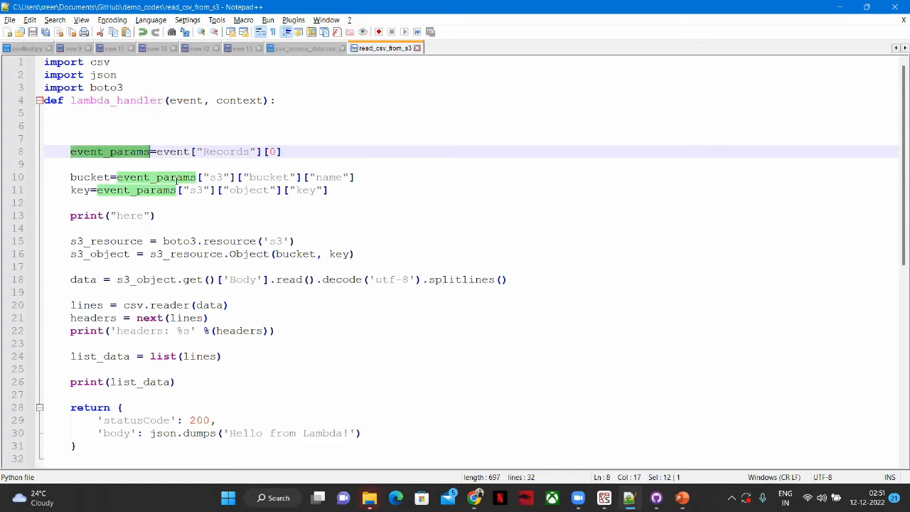
pyautogui.doubleClick(177, 177)
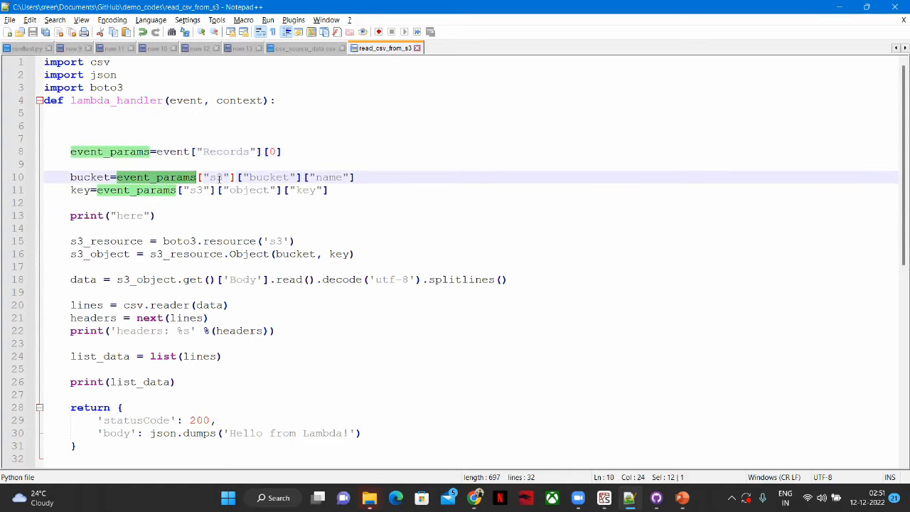
pyautogui.doubleClick(217, 177)
pyautogui.click(276, 177)
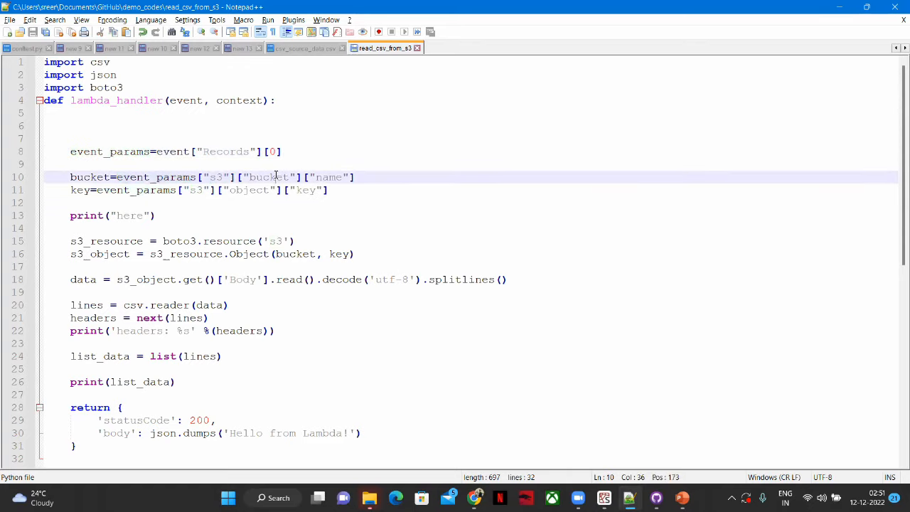
pyautogui.doubleClick(276, 177)
pyautogui.doubleClick(328, 177)
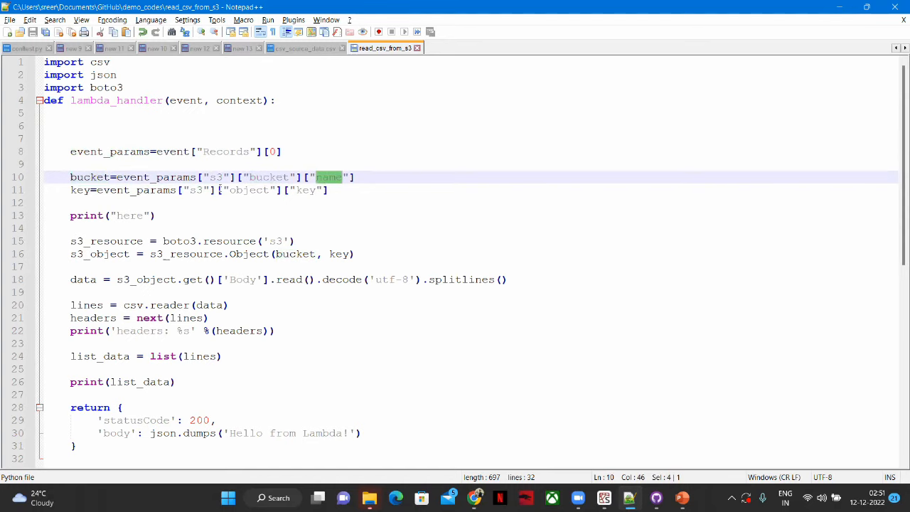
pyautogui.doubleClick(110, 174)
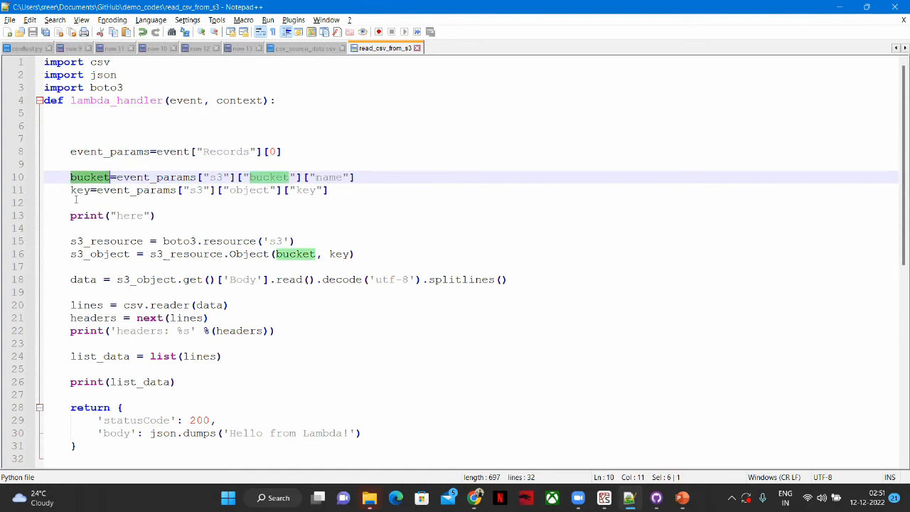
# Trace how the key variable is read from event_params through the "s3", "object" and "key" keys
pyautogui.doubleClick(91, 190)
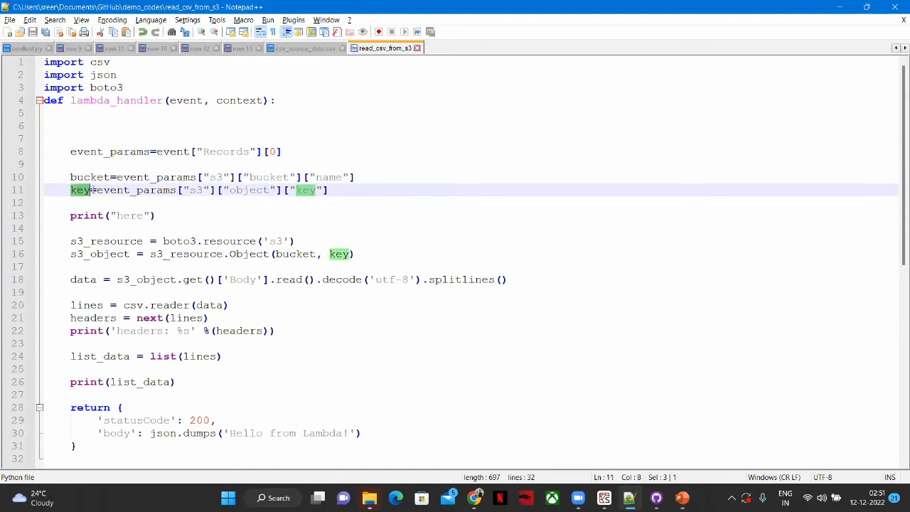
pyautogui.doubleClick(148, 190)
pyautogui.doubleClick(196, 190)
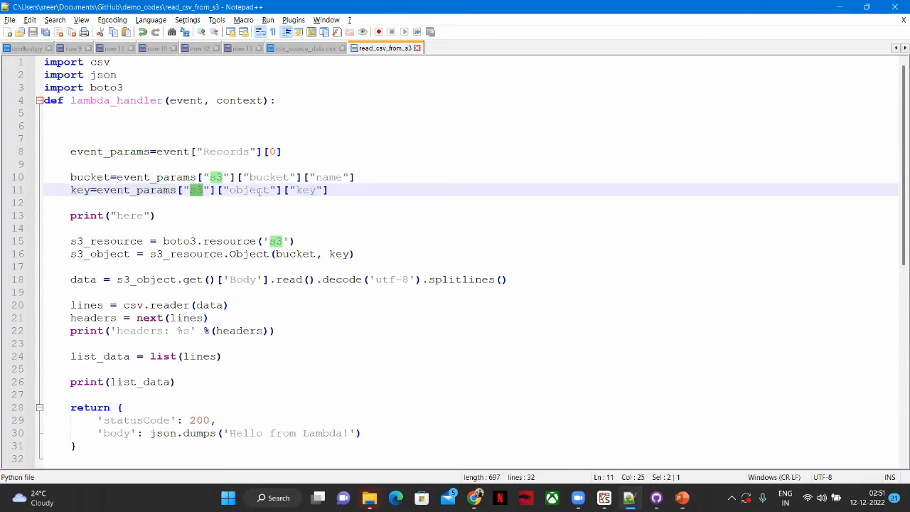
pyautogui.doubleClick(260, 190)
pyautogui.doubleClick(308, 190)
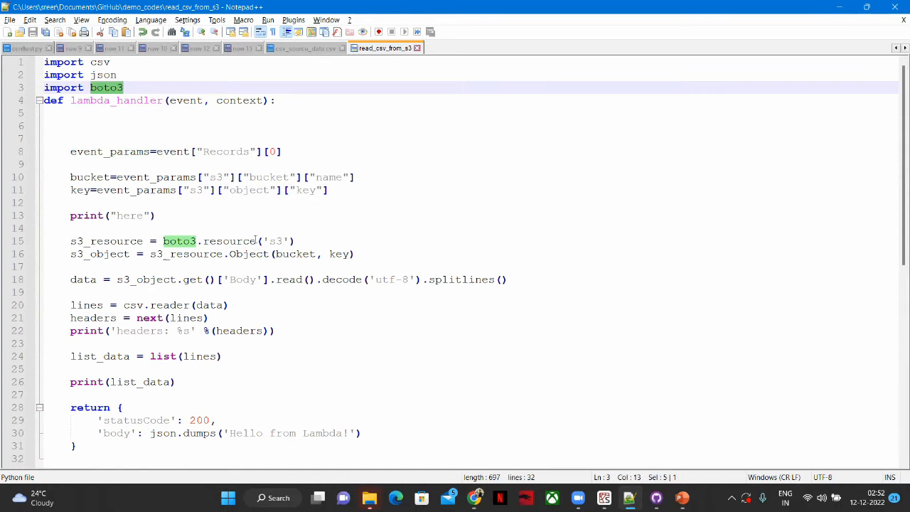
# Trace how boto3.resource('s3') supplies s3_resource and how s3_resource.Object uses the bucket and key variables to build s3_object
pyautogui.doubleClick(277, 241)
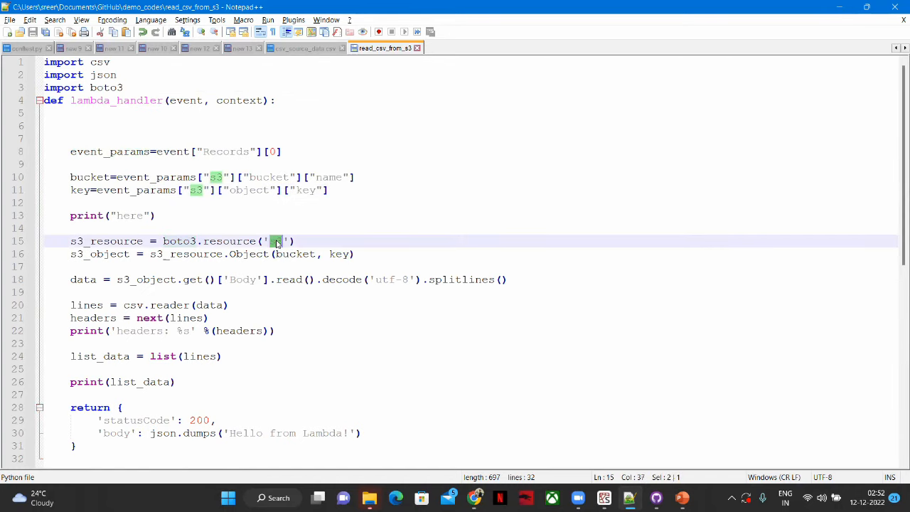
pyautogui.click(295, 241)
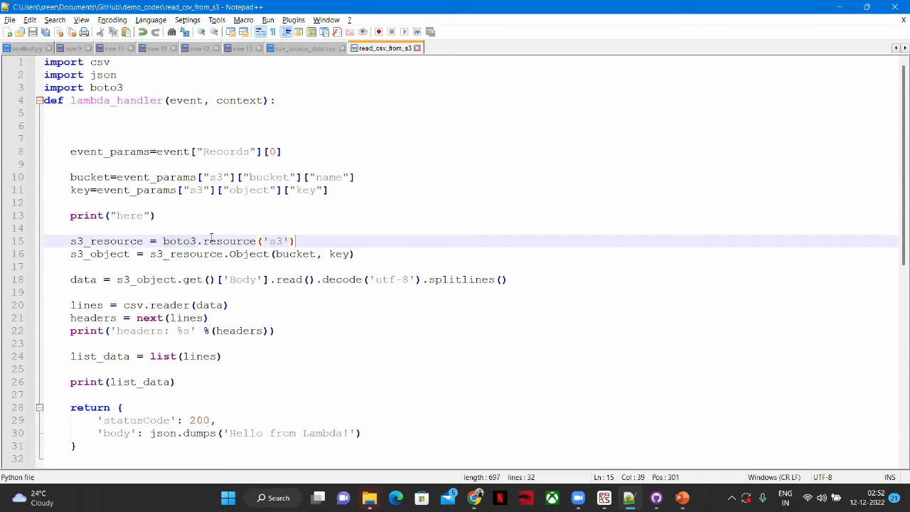
pyautogui.doubleClick(182, 255)
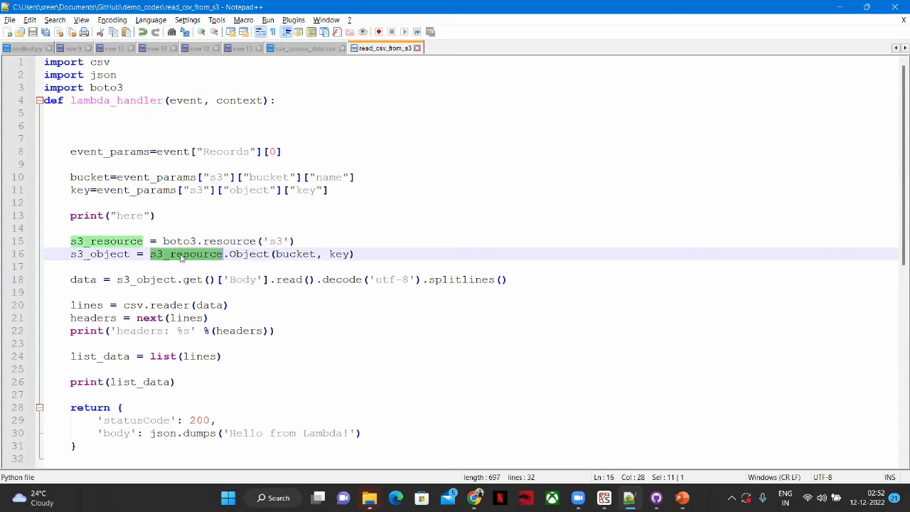
pyautogui.doubleClick(249, 254)
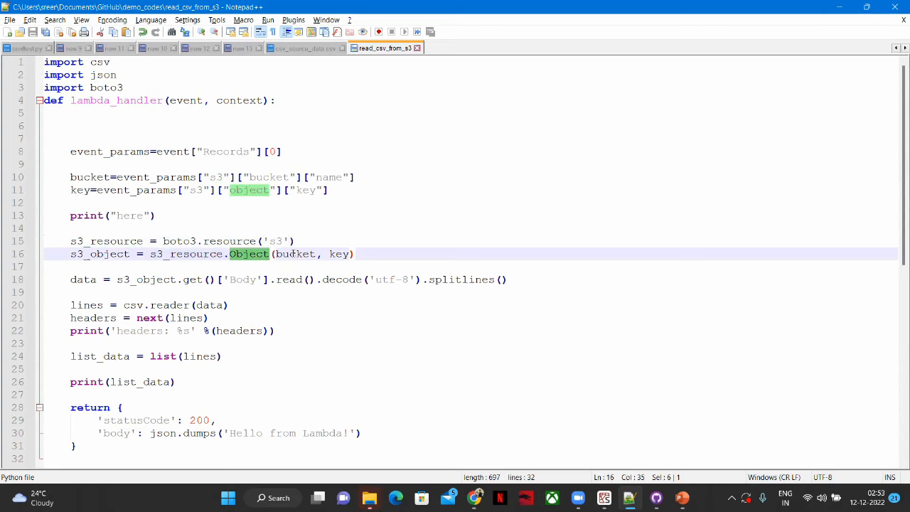
pyautogui.moveTo(71, 177); pyautogui.dragTo(132, 198)
pyautogui.click(131, 198)
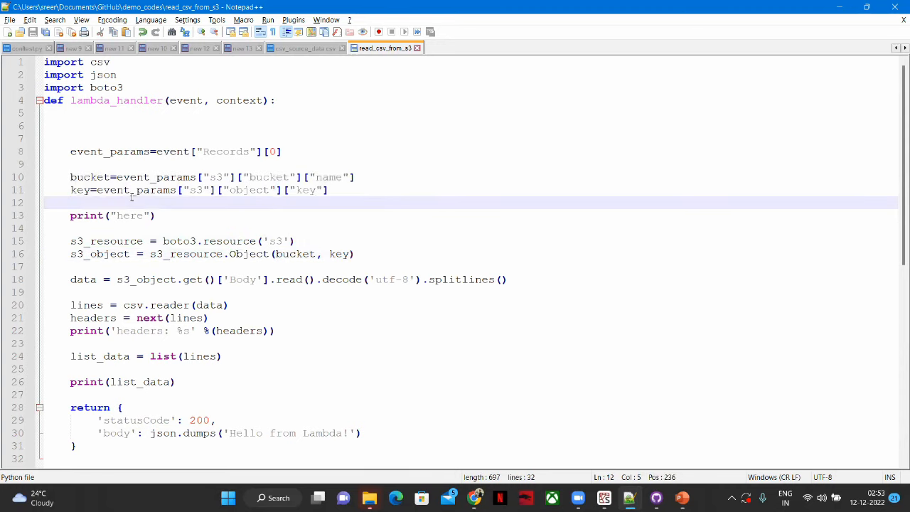
# Examine how the data variable is built from s3_object through get, the 'Body' key, read, decode with 'utf-8' and splitlines
pyautogui.doubleClick(81, 279)
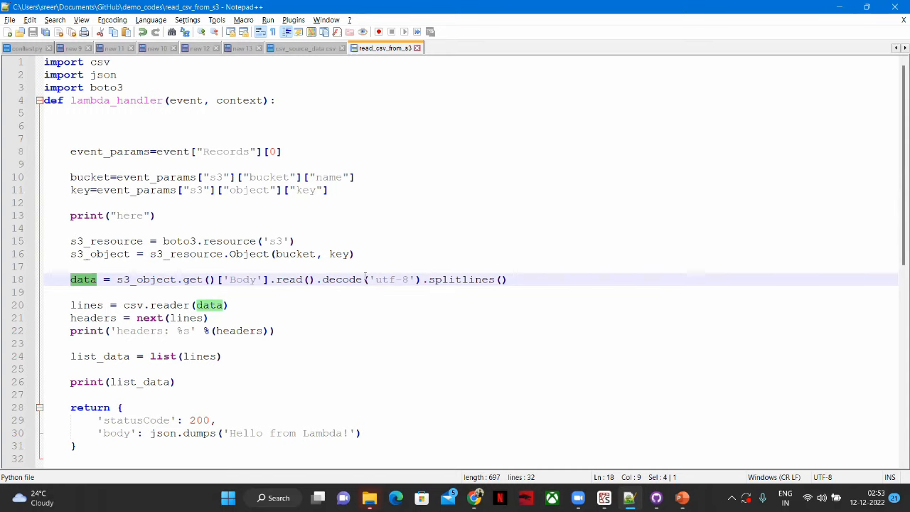
pyautogui.doubleClick(112, 255)
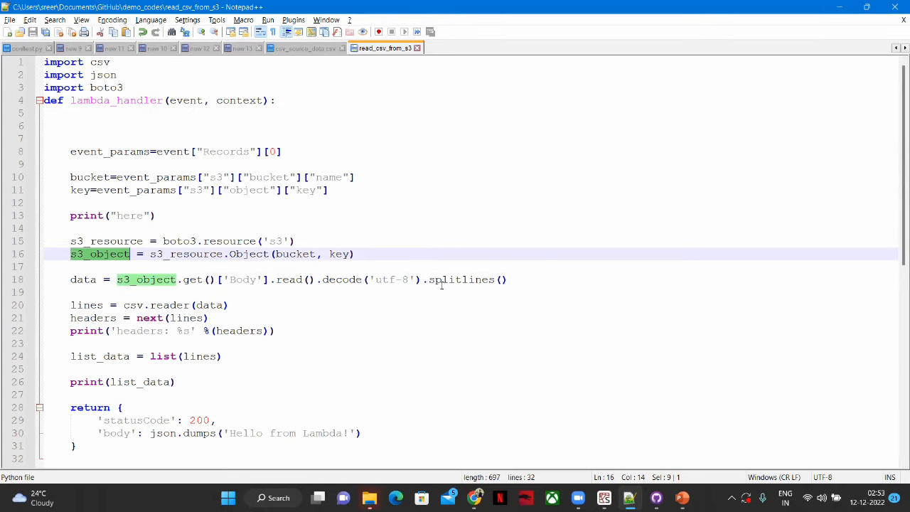
pyautogui.click(418, 280)
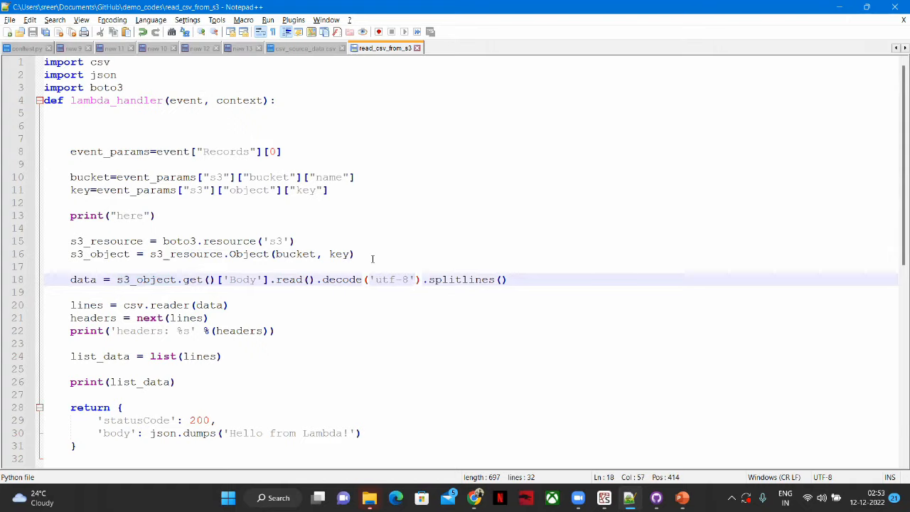
pyautogui.moveTo(375, 276); pyautogui.dragTo(411, 281)
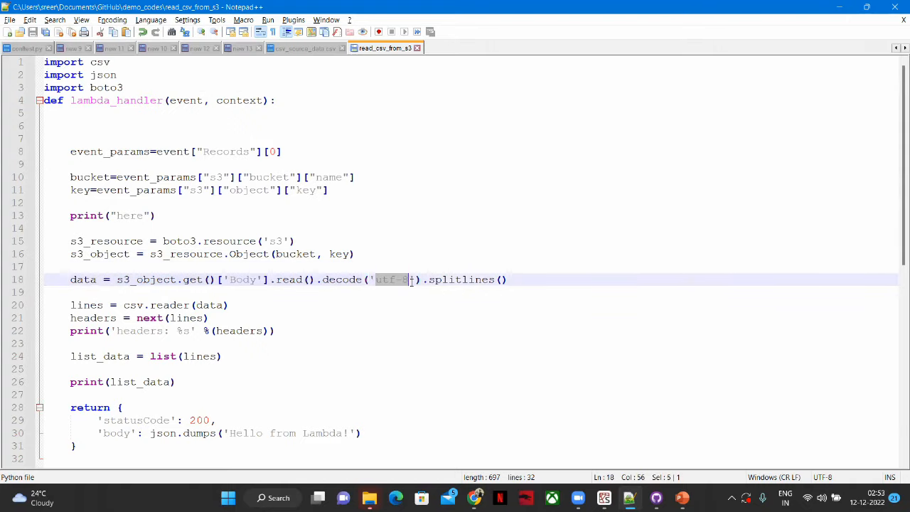
pyautogui.doubleClick(462, 279)
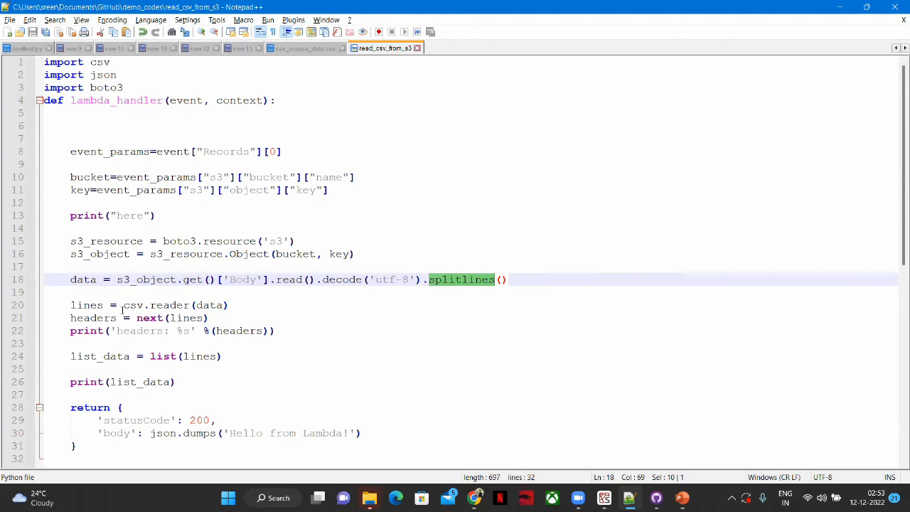
# Examine the Student and Rank header row and the data rows beneath it in csv_source_data.csv
pyautogui.click(301, 48)
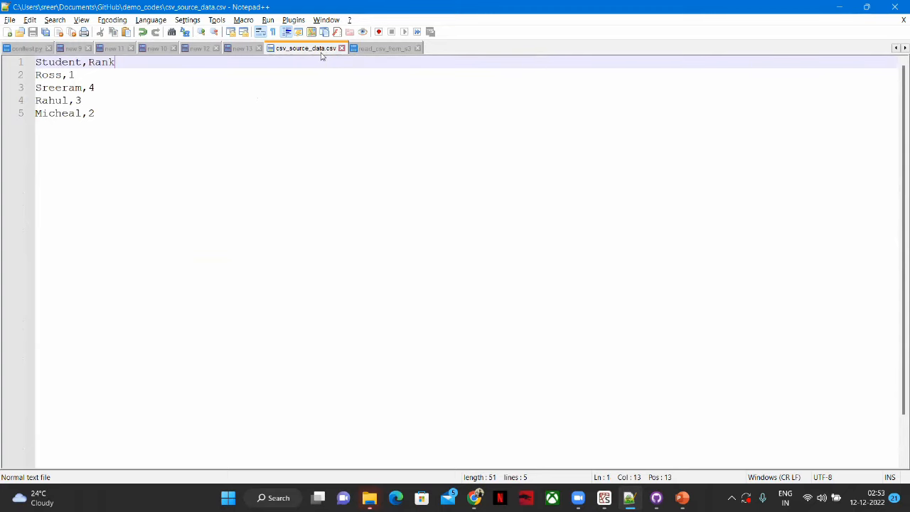
pyautogui.click(62, 62)
pyautogui.doubleClick(62, 62)
pyautogui.doubleClick(101, 61)
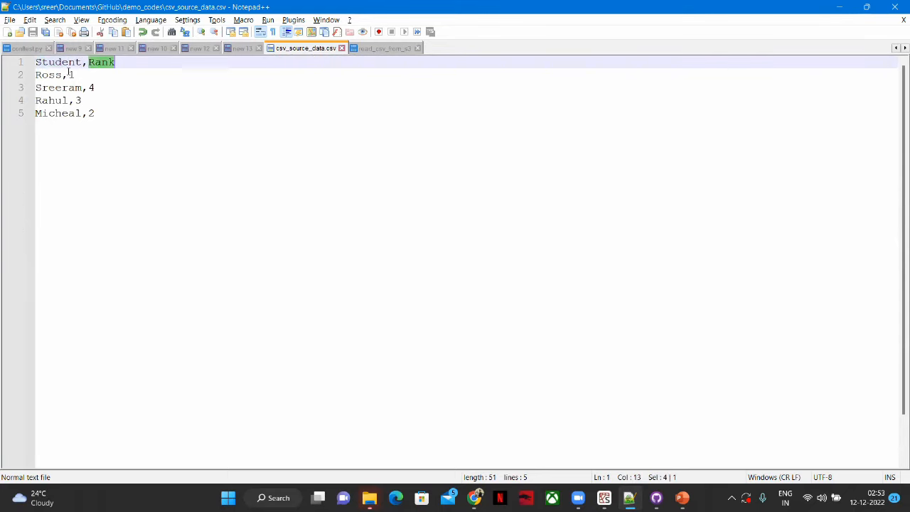
pyautogui.click(40, 75)
pyautogui.moveTo(39, 74); pyautogui.dragTo(133, 129)
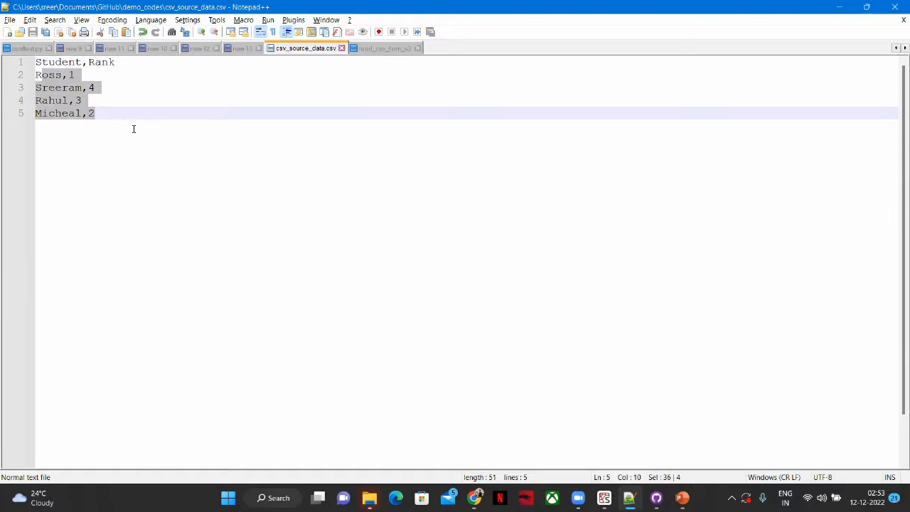
pyautogui.moveTo(36, 74); pyautogui.dragTo(142, 116)
pyautogui.click(61, 62)
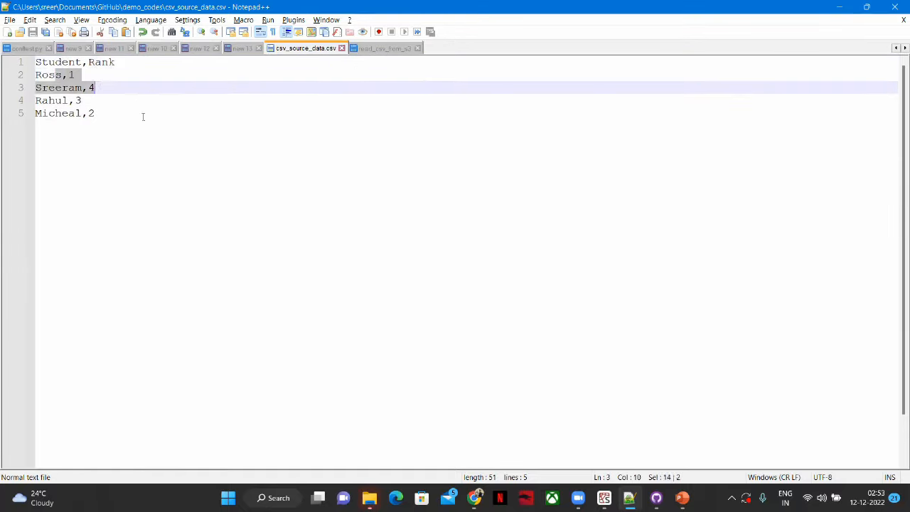
# Return to read_csv_from_s3 and trace how the imported csv module's reader turns the split data into the lines variable
pyautogui.click(376, 57)
pyautogui.click(377, 48)
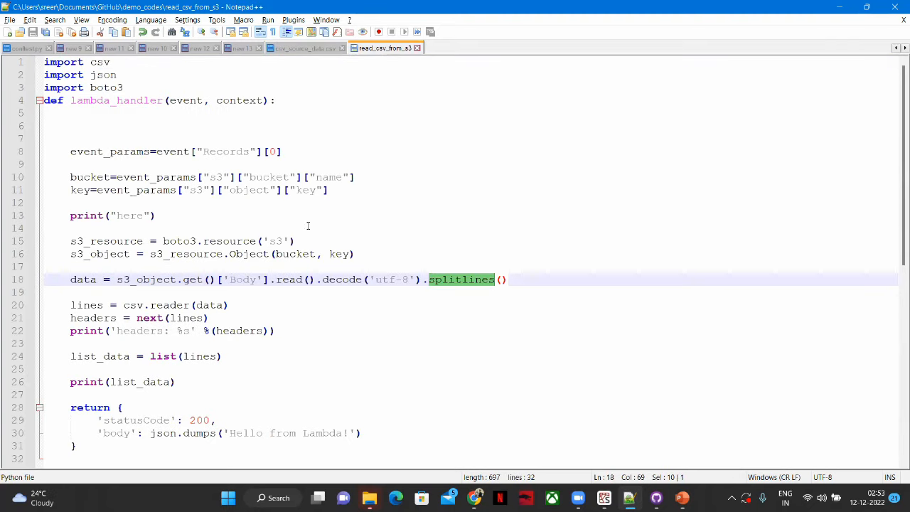
pyautogui.scroll(-1, 252, 295)
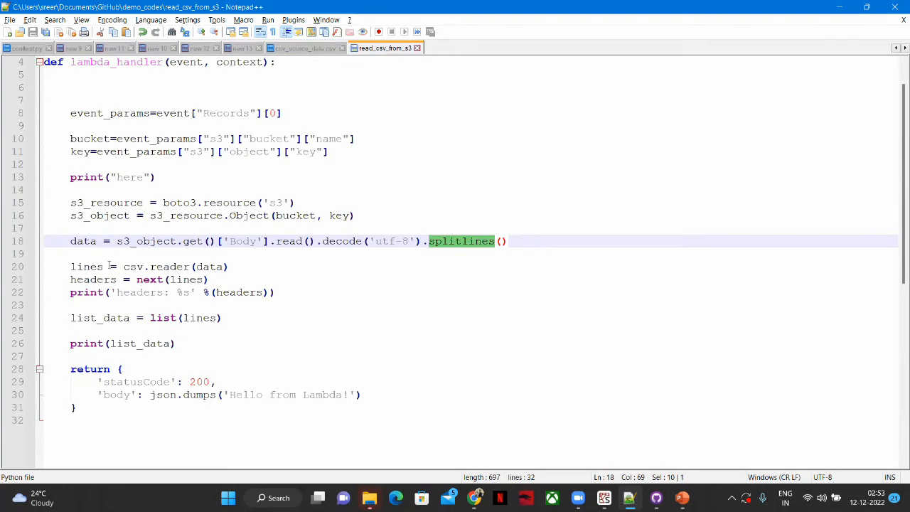
pyautogui.scroll(1, 136, 267)
pyautogui.doubleClick(106, 63)
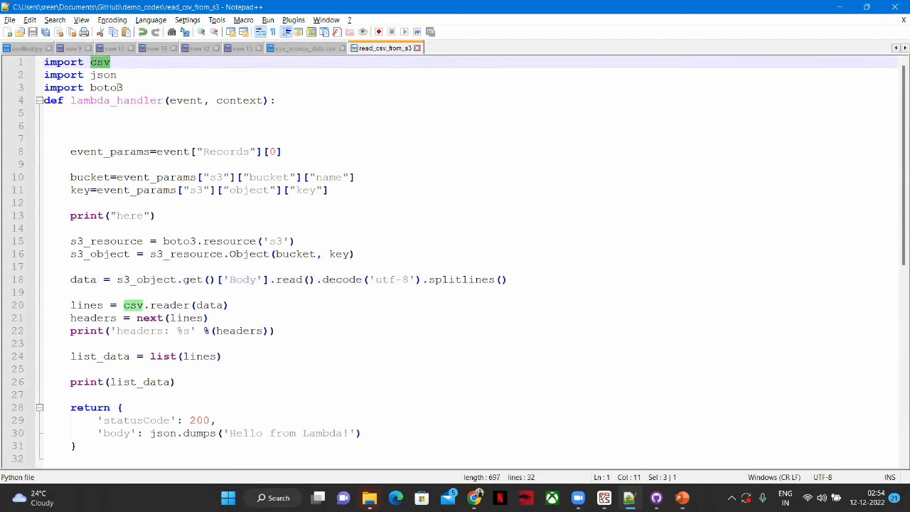
pyautogui.doubleClick(182, 305)
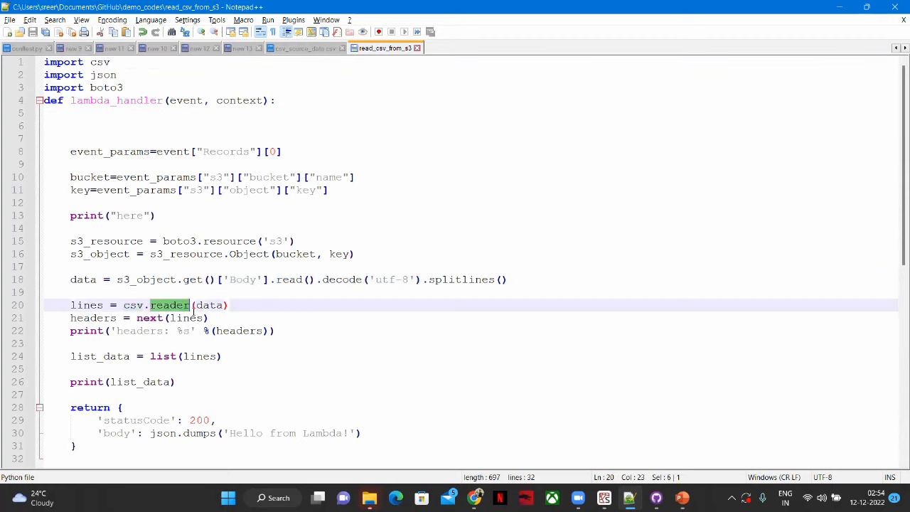
pyautogui.doubleClick(75, 279)
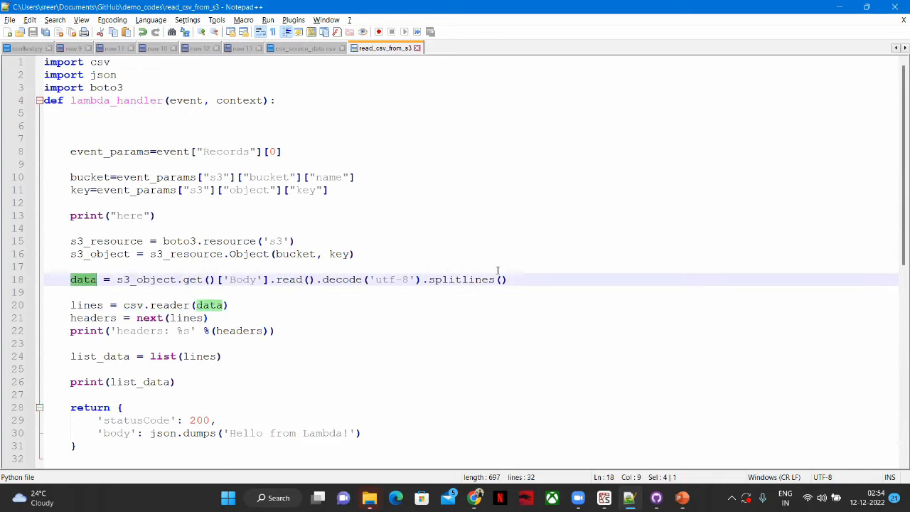
pyautogui.moveTo(507, 279); pyautogui.dragTo(430, 281)
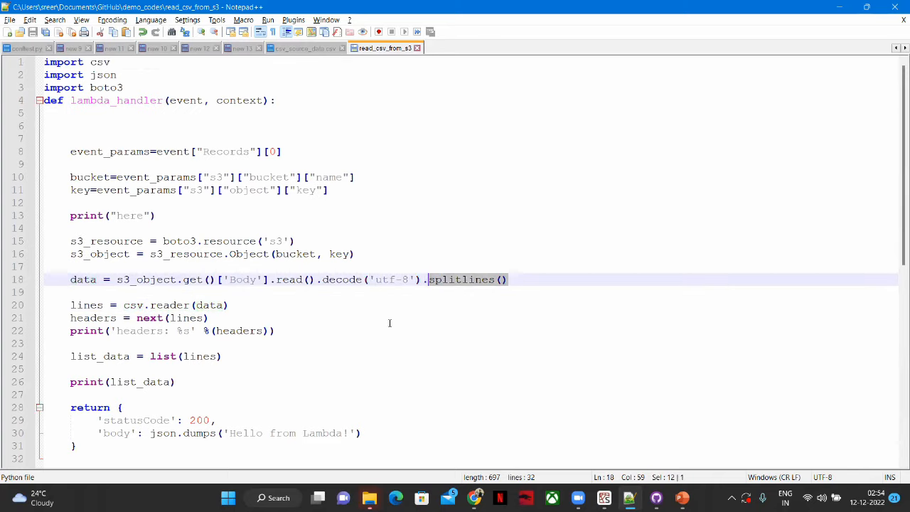
pyautogui.doubleClick(84, 305)
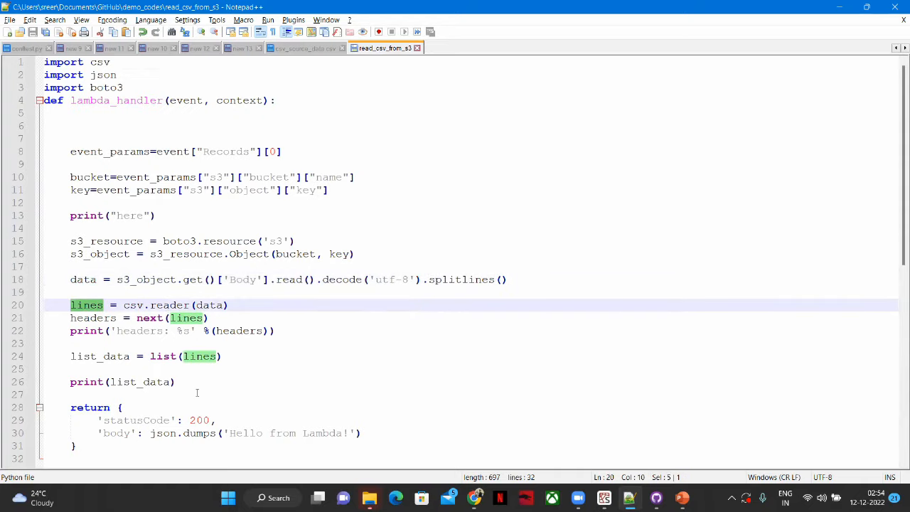
# Examine how headers is taken with next(lines) and printed, comparing it with the first row of csv_source_data.csv
pyautogui.doubleClick(113, 319)
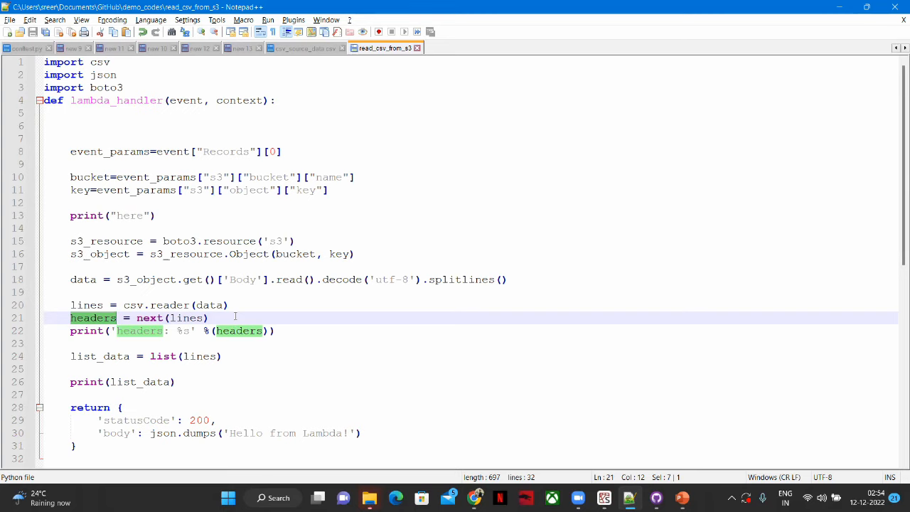
pyautogui.doubleClick(151, 321)
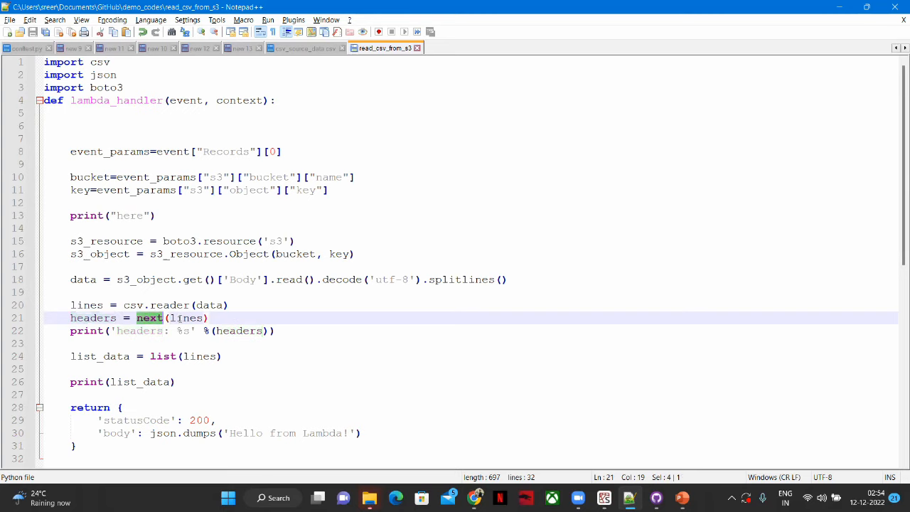
pyautogui.doubleClick(194, 317)
pyautogui.doubleClick(90, 317)
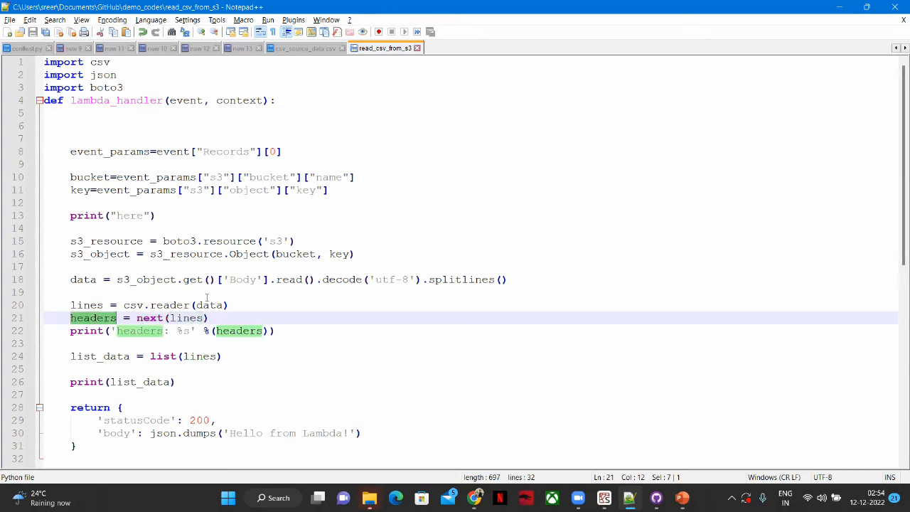
pyautogui.click(304, 47)
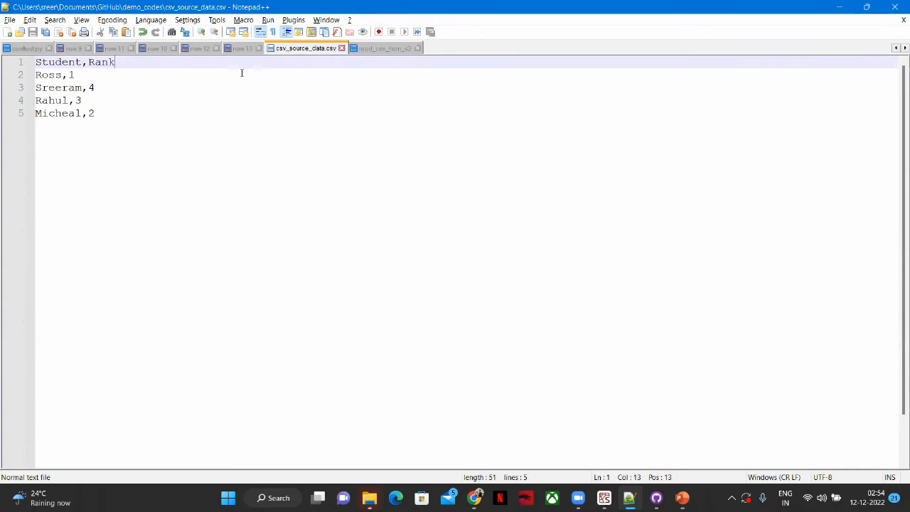
pyautogui.hotkey('shift', 'Home')
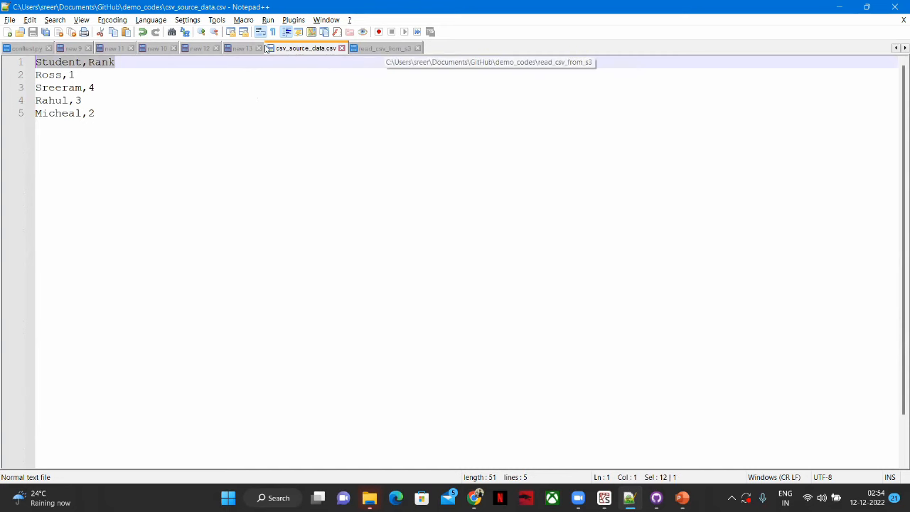
pyautogui.click(365, 48)
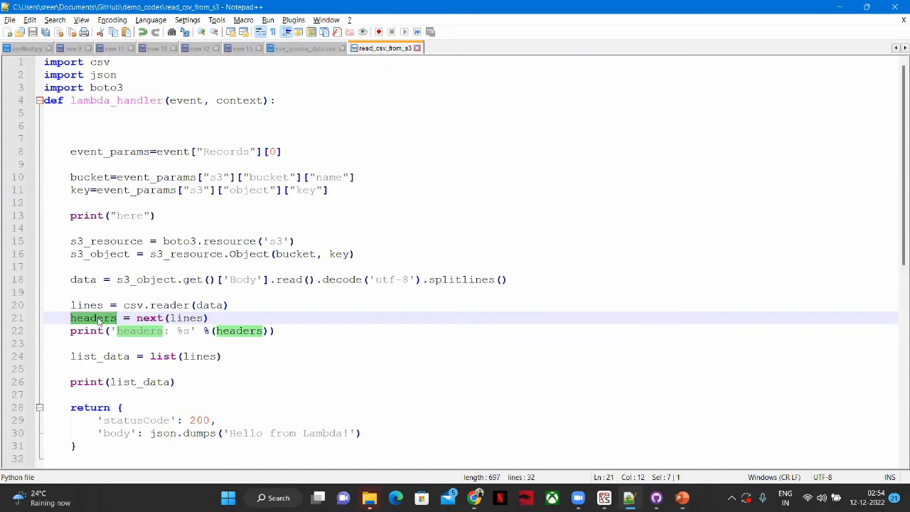
pyautogui.click(289, 331)
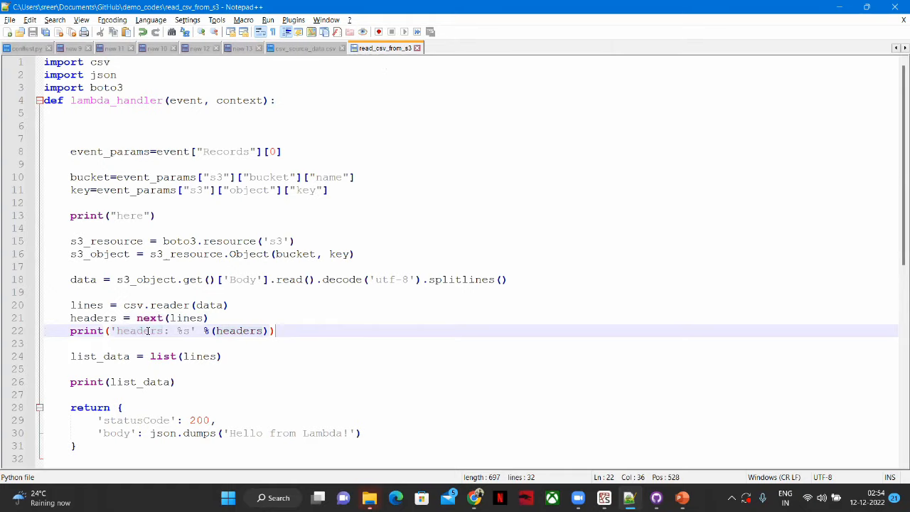
# Trace how list_data is built from lines with list() and passed to the print statement
pyautogui.doubleClick(127, 359)
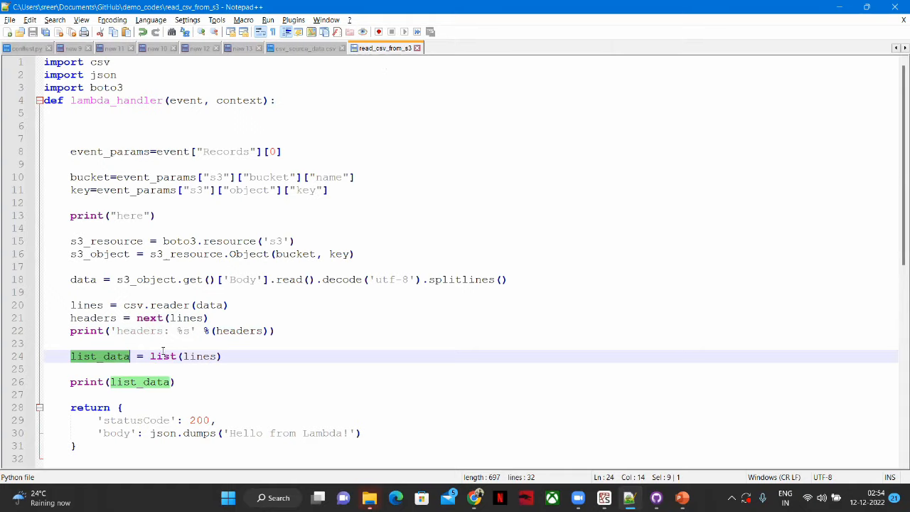
pyautogui.doubleClick(100, 306)
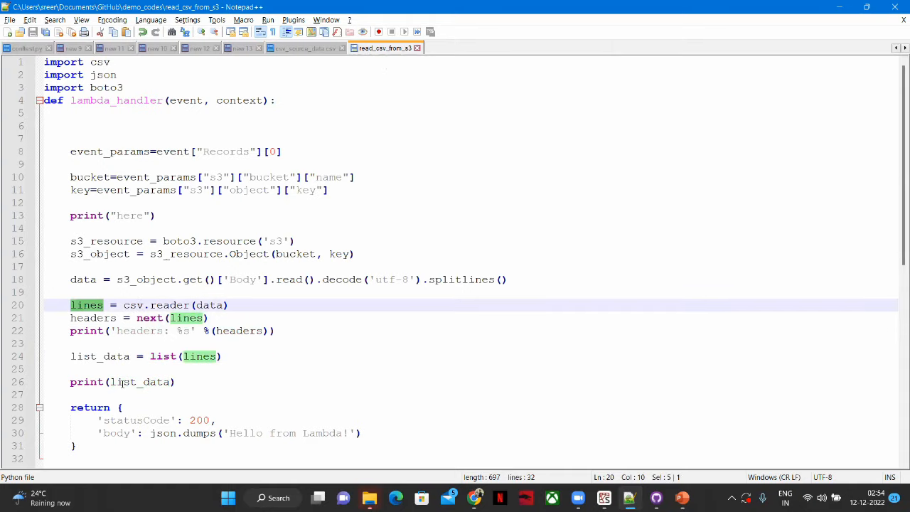
pyautogui.moveTo(64, 382); pyautogui.dragTo(219, 387)
pyautogui.click(217, 400)
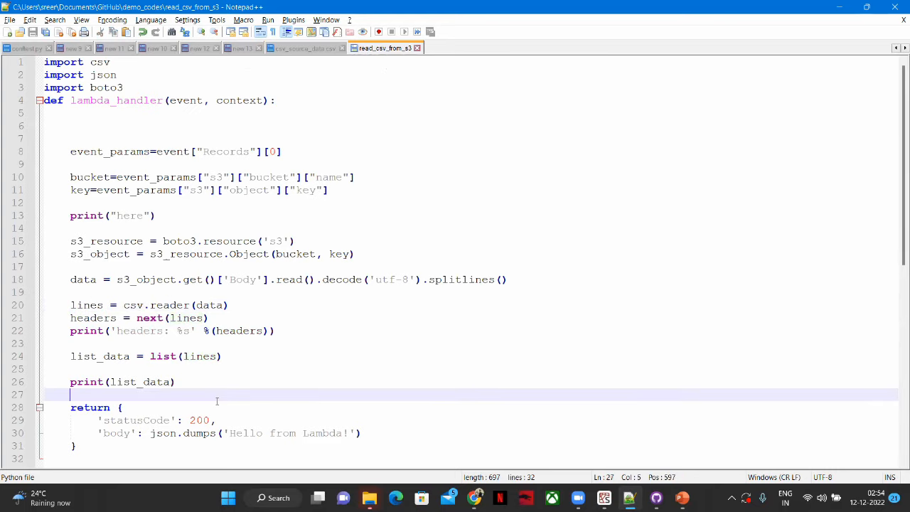
# Copy the entire read_csv_from_s3 script, switch to Chrome, replace all the code in my-first-lambda-function with it, and deploy the function
pyautogui.hotkey('ctrl', 'a')
pyautogui.hotkey('ctrl', 'c')
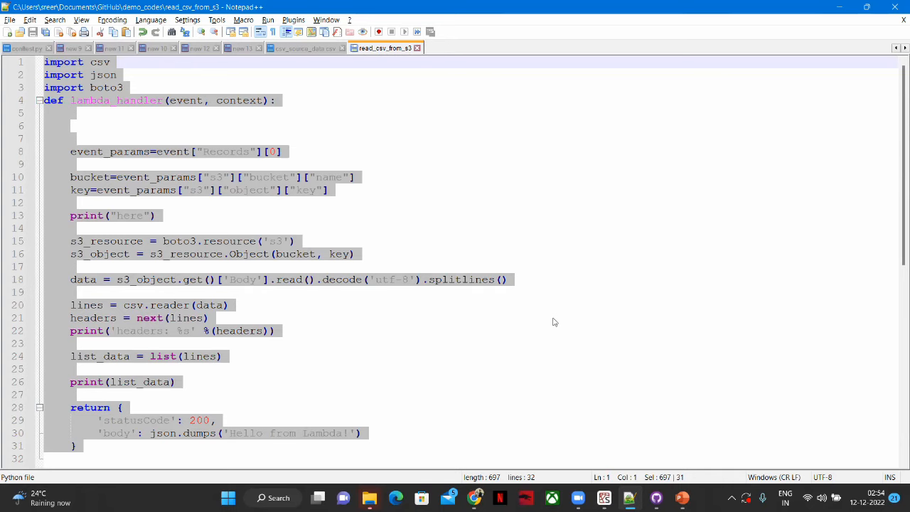
pyautogui.hotkey('alt', 'Tab')
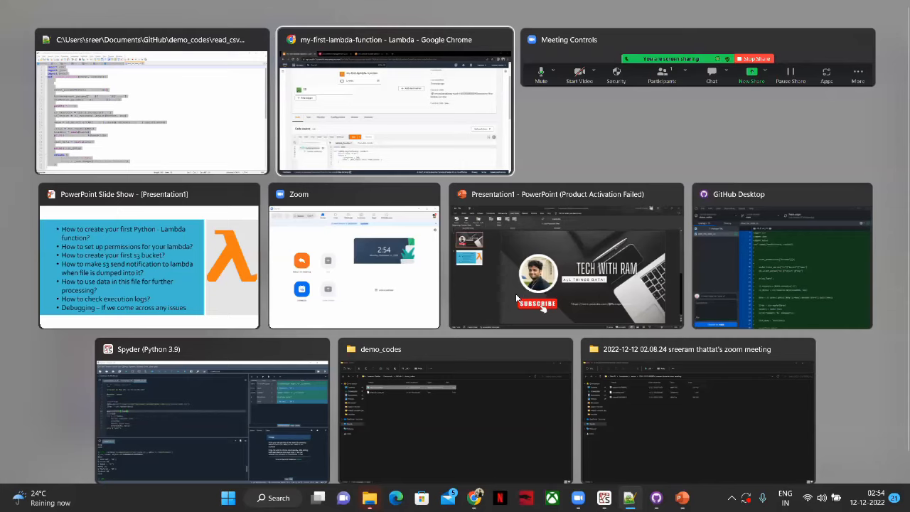
pyautogui.hotkey('ctrl', 'a')
pyautogui.hotkey('ctrl', 'v')
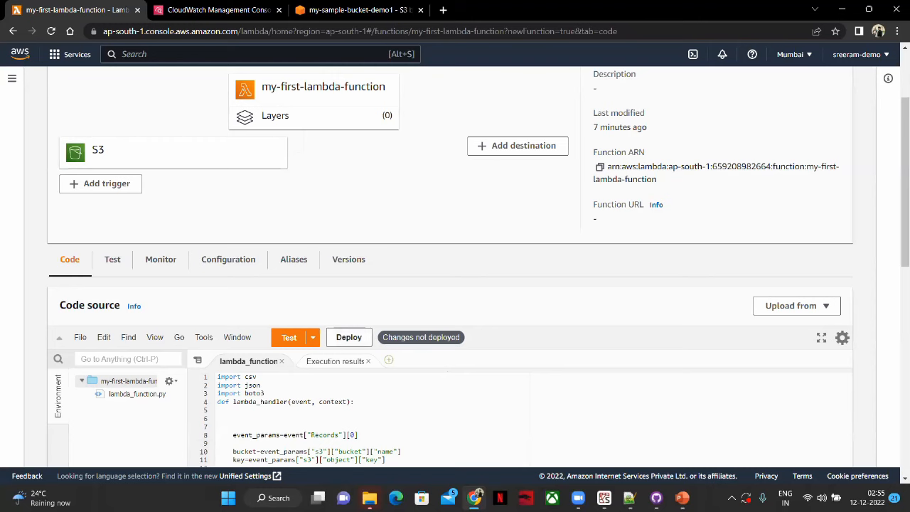
pyautogui.scroll(4, 286, 313)
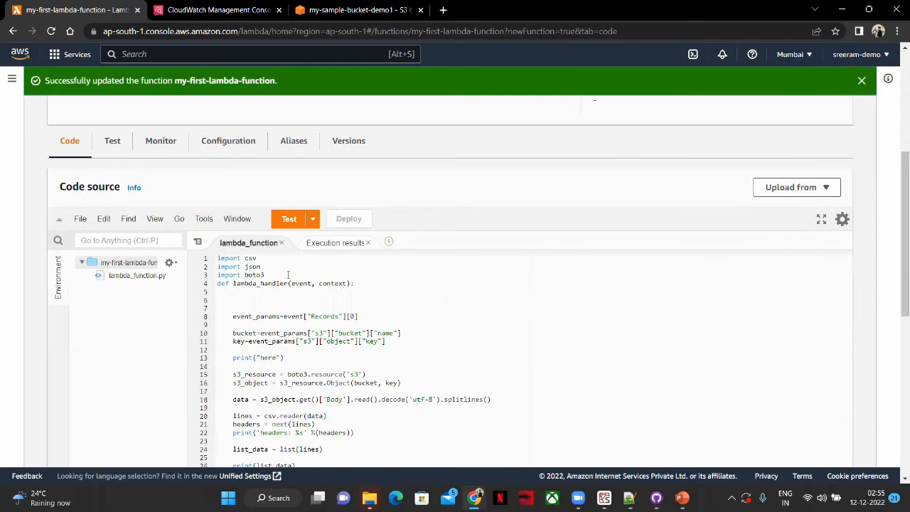
# Replace all the code in my-first-lambda-function with the copied read_csv_from_s3 script again and deploy the function
pyautogui.scroll(1, 324, 205)
pyautogui.scroll(1, 321, 205)
pyautogui.scroll(-1, 316, 247)
pyautogui.click(329, 291)
pyautogui.hotkey('ctrl', 'a')
pyautogui.hotkey('ctrl', 'v')
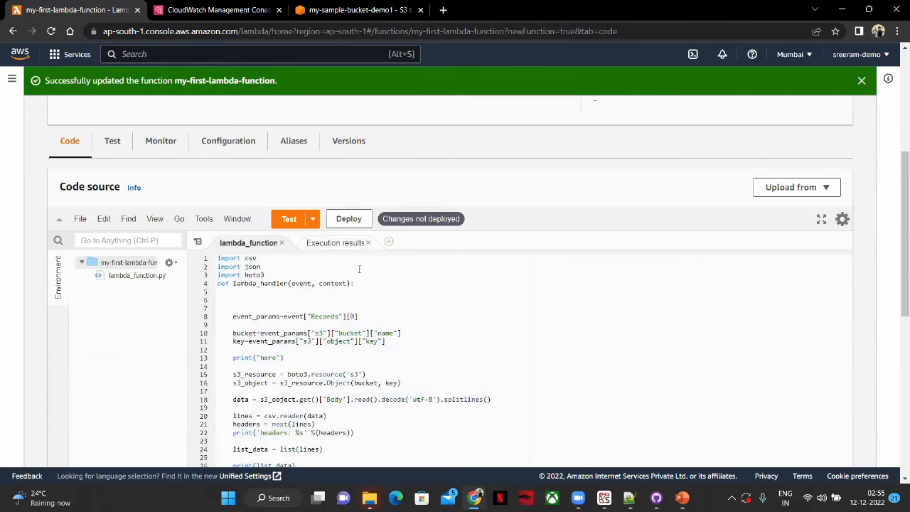
pyautogui.scroll(-3, 196, 291)
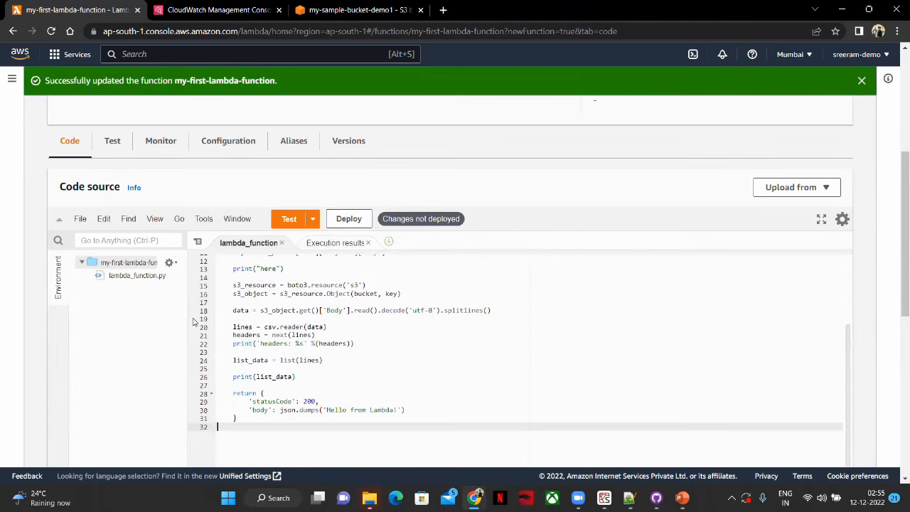
pyautogui.scroll(-2, 194, 322)
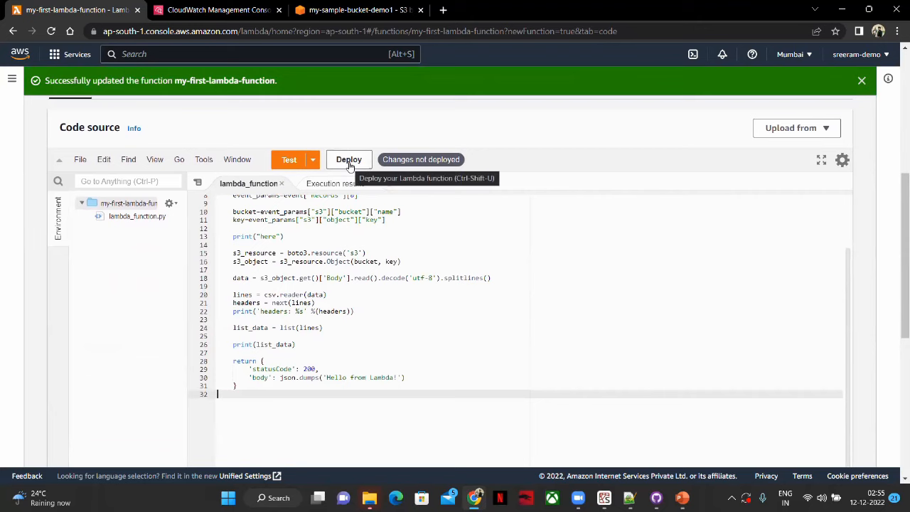
pyautogui.click(349, 162)
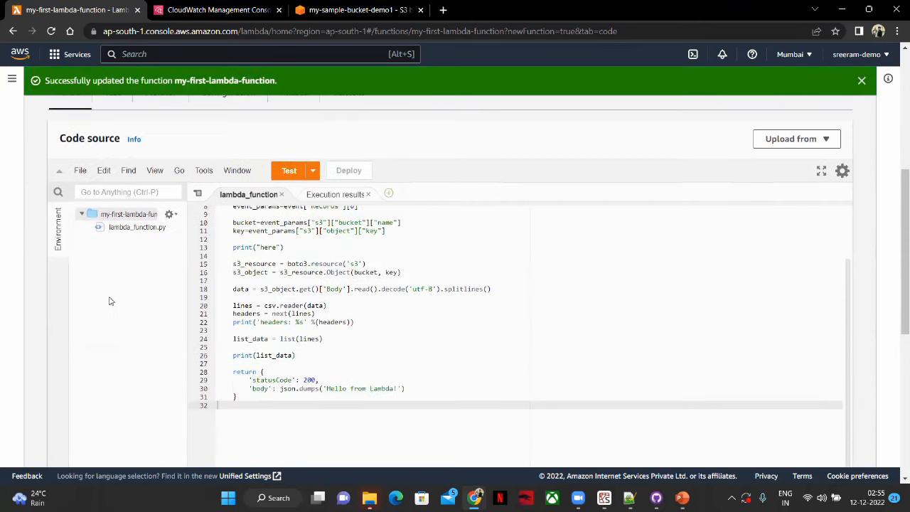
pyautogui.scroll(5, 109, 302)
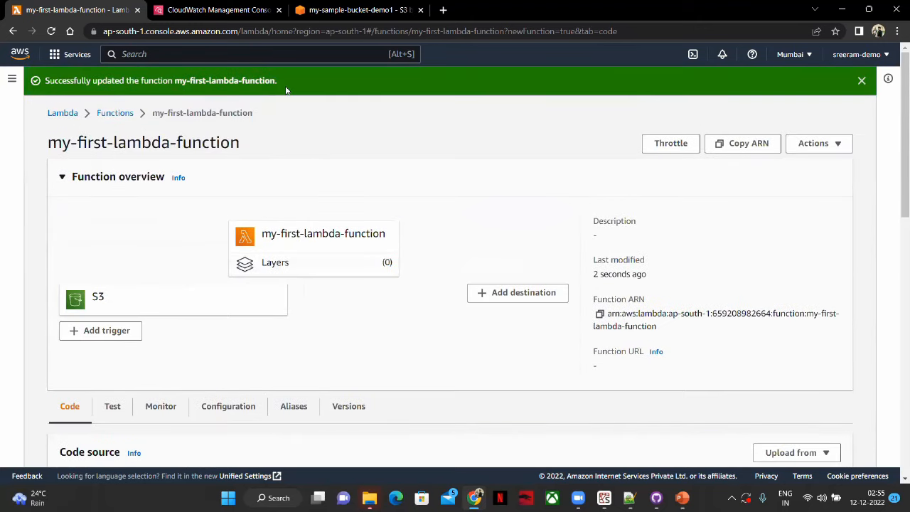
pyautogui.scroll(-4, 331, 420)
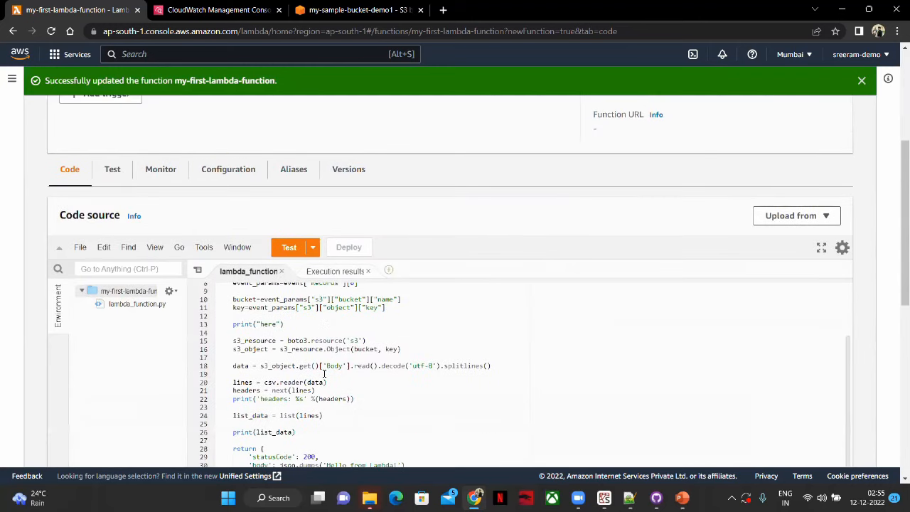
pyautogui.scroll(3, 325, 373)
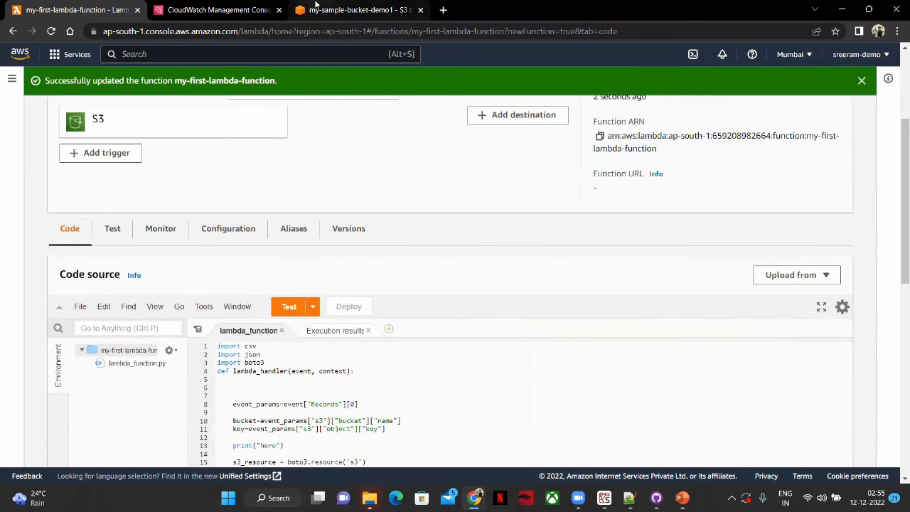
# Upload csv_source_data.csv to the source_data folder of my-sample-bucket-demo1 in S3, and return to the folder's object list
pyautogui.click(316, 9)
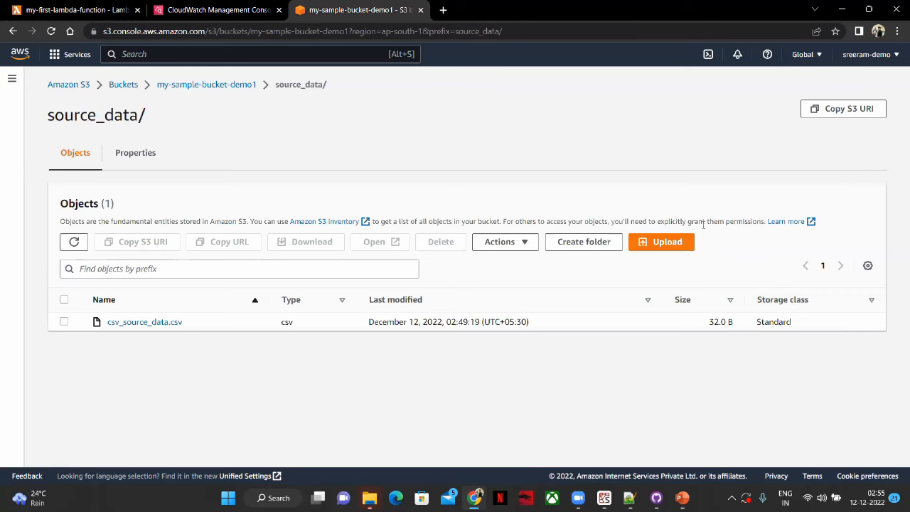
pyautogui.click(660, 242)
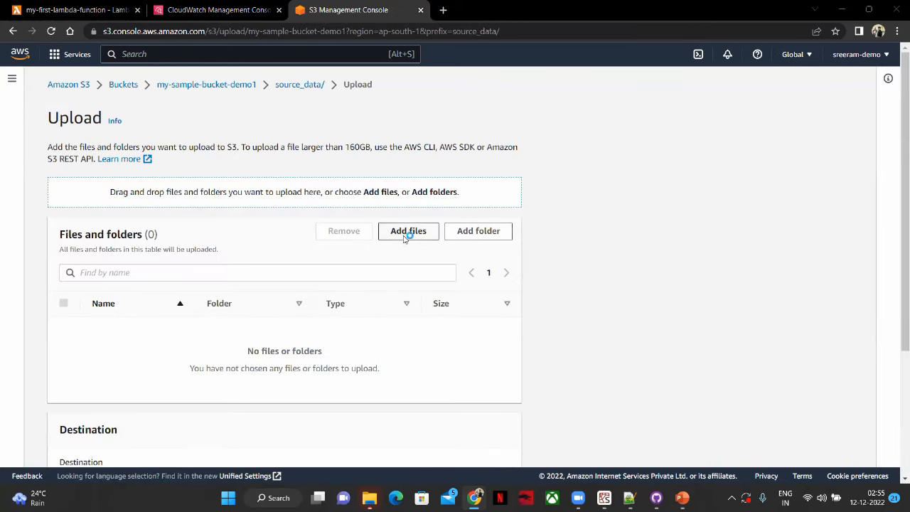
pyautogui.click(410, 231)
pyautogui.doubleClick(178, 97)
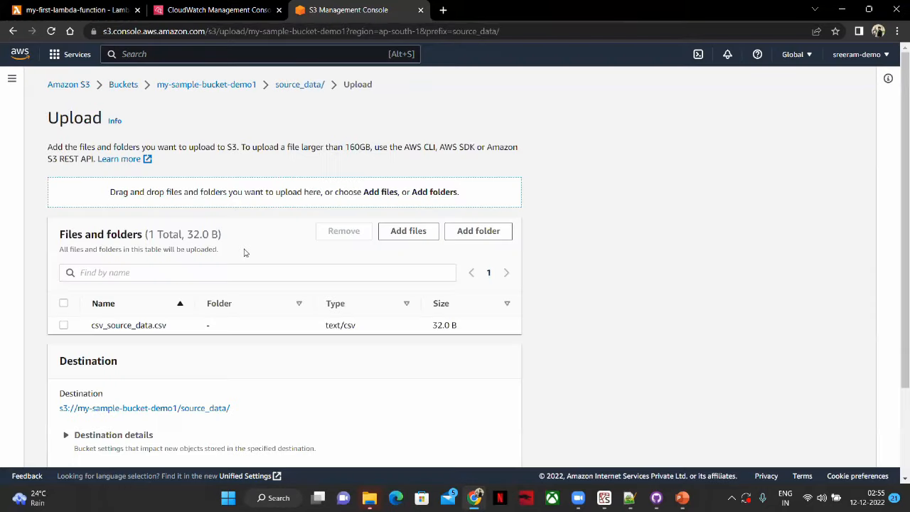
pyautogui.scroll(-3, 243, 254)
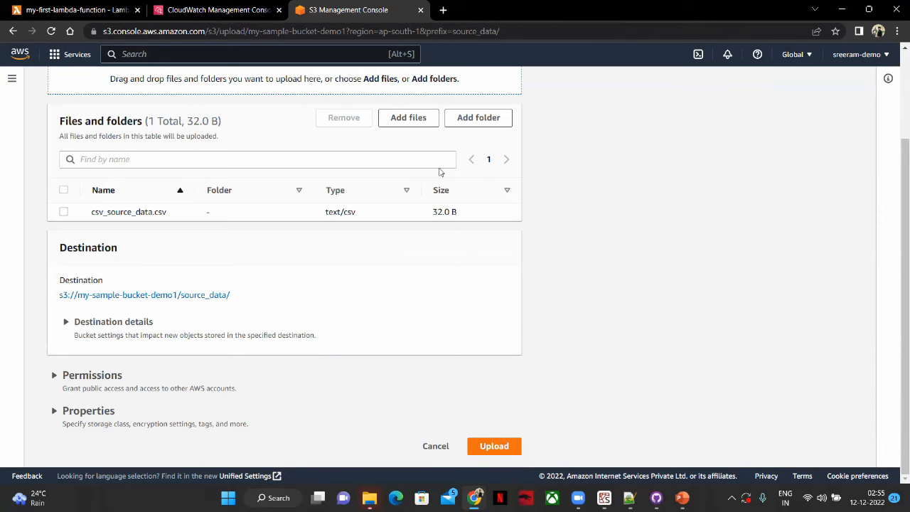
pyautogui.scroll(3, 218, 206)
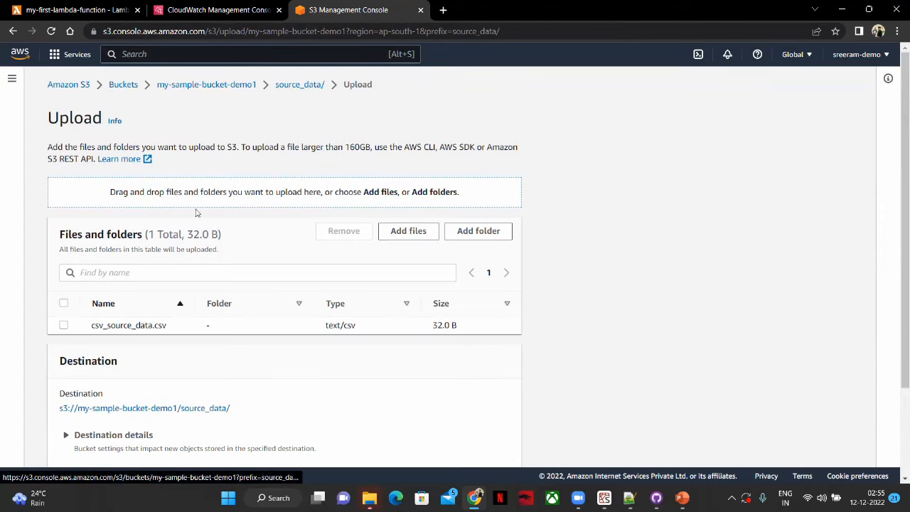
pyautogui.scroll(-3, 207, 334)
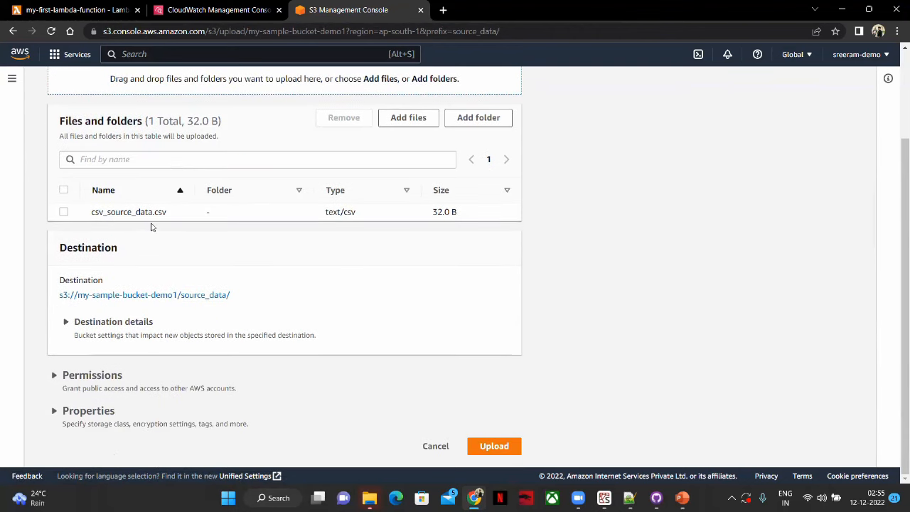
pyautogui.moveTo(177, 211); pyautogui.dragTo(91, 212)
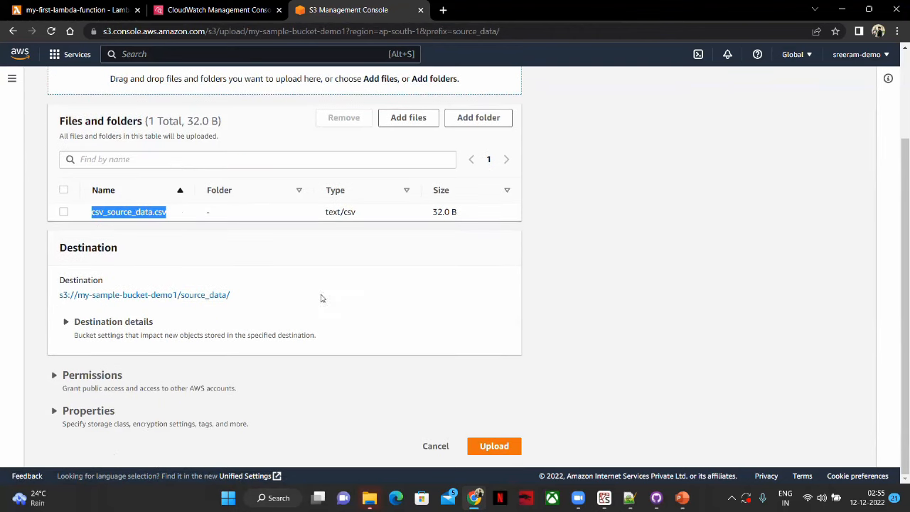
pyautogui.click(493, 447)
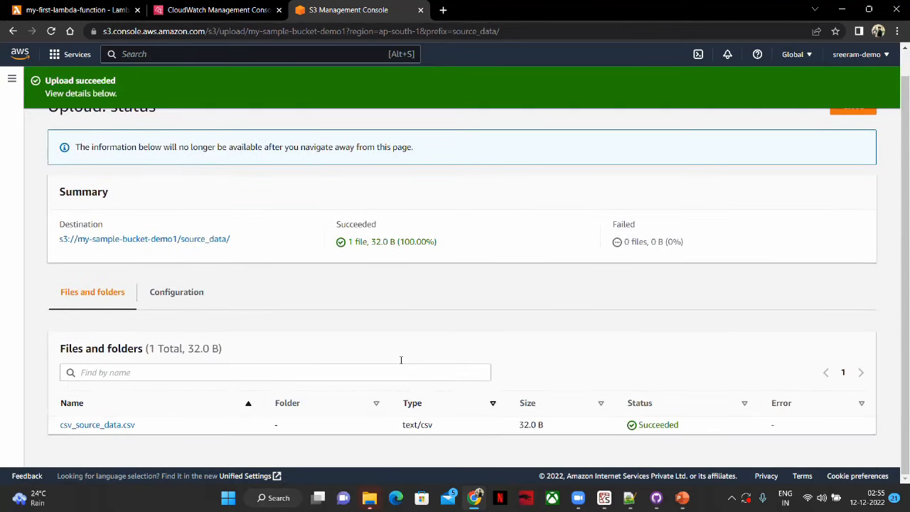
pyautogui.click(182, 239)
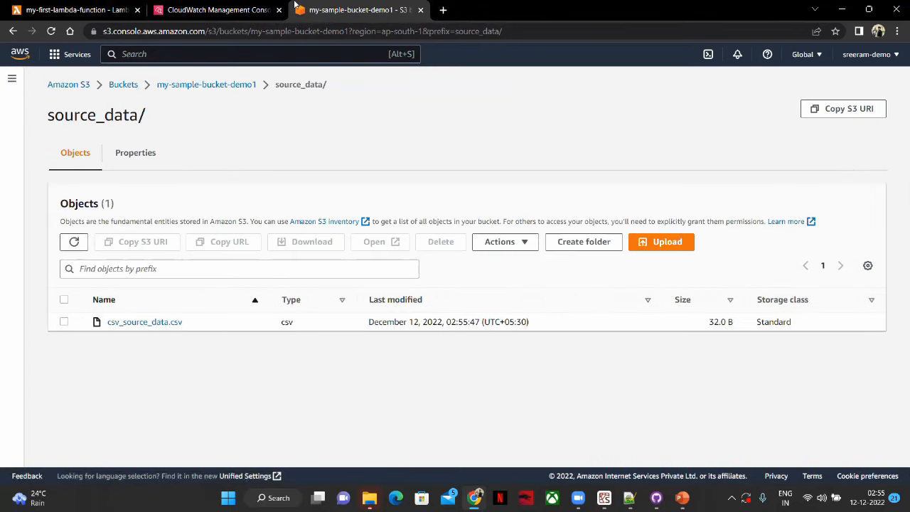
# Close the old CloudWatch page, open my-first-lambda-function's logs in CloudWatch, and open its most recent log stream
pyautogui.click(98, 5)
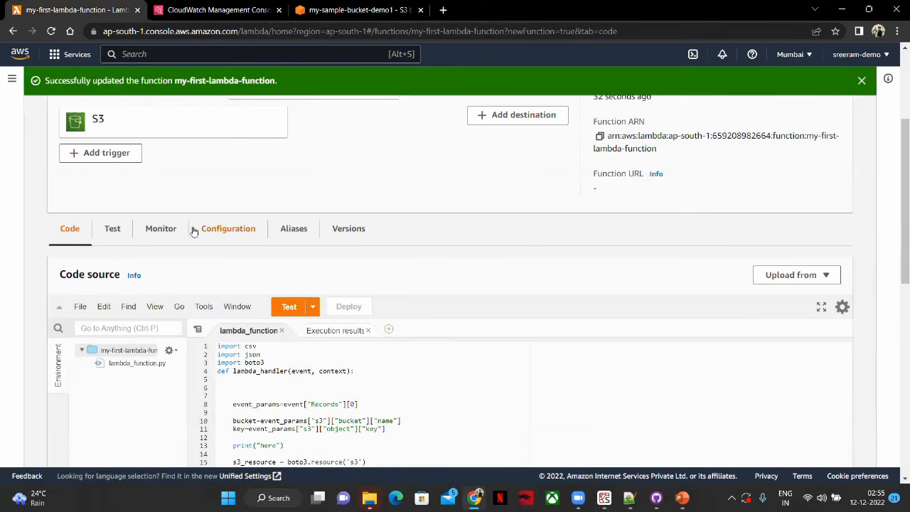
pyautogui.click(279, 10)
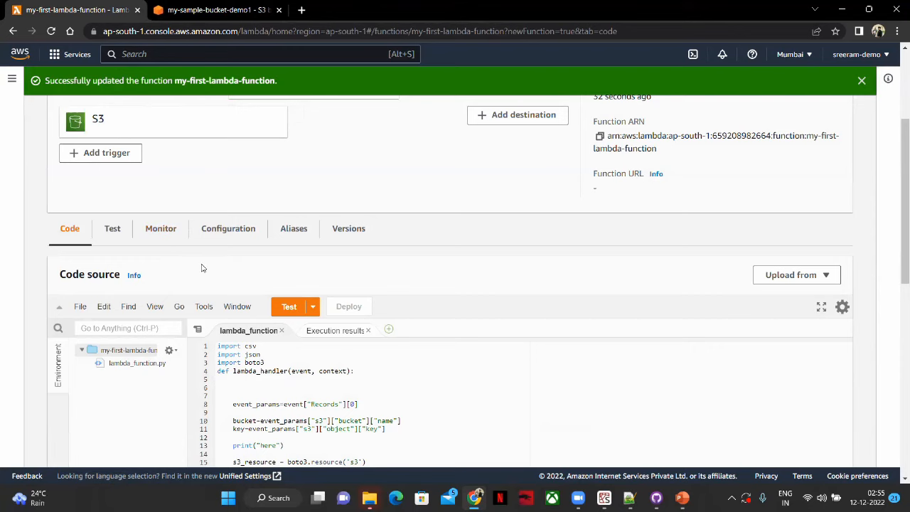
pyautogui.click(151, 236)
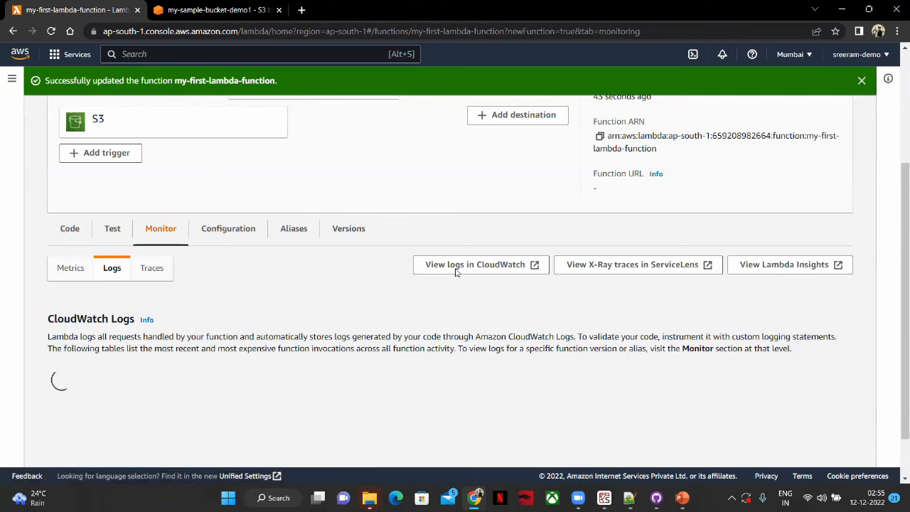
pyautogui.scroll(-1, 440, 338)
pyautogui.scroll(2, 152, 207)
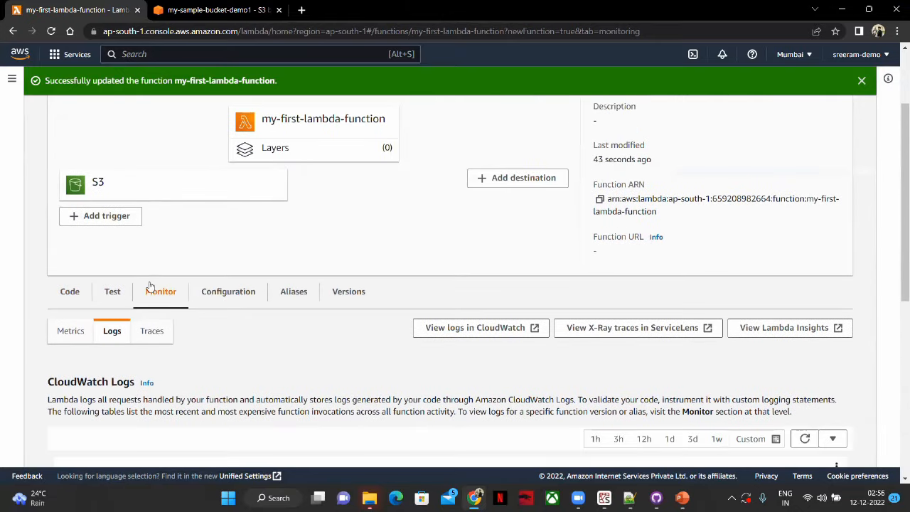
pyautogui.click(473, 327)
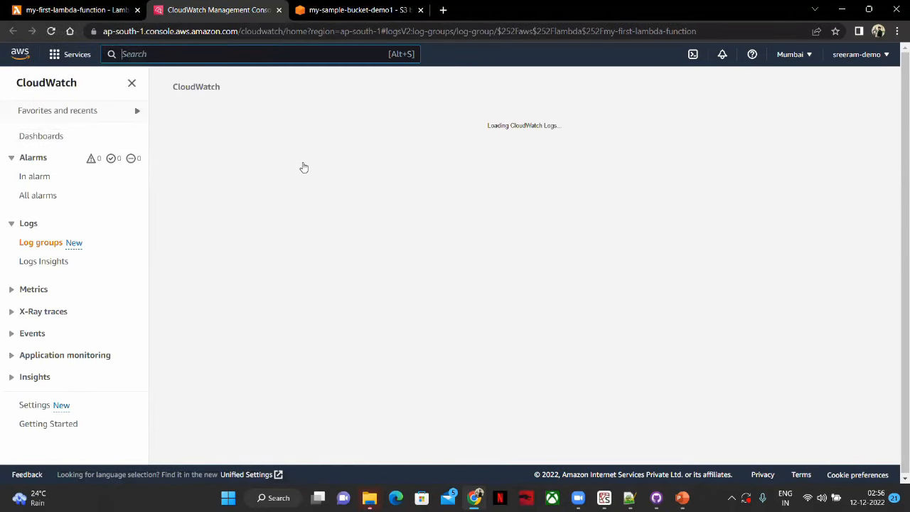
pyautogui.scroll(-2, 409, 302)
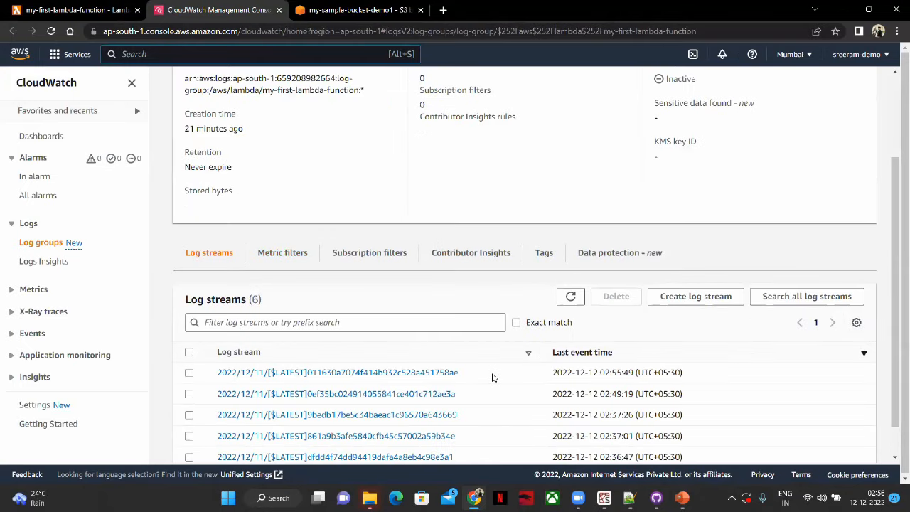
pyautogui.click(456, 371)
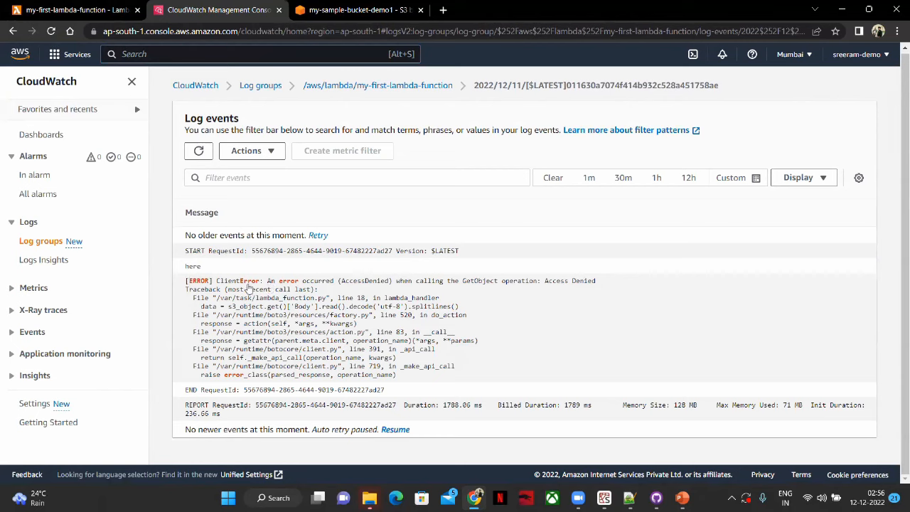
# Examine the ClientError entry and its GetObject operation in the log, and compare it with the s3_object.get() call in read_csv_from_s3
pyautogui.moveTo(216, 282); pyautogui.dragTo(611, 281)
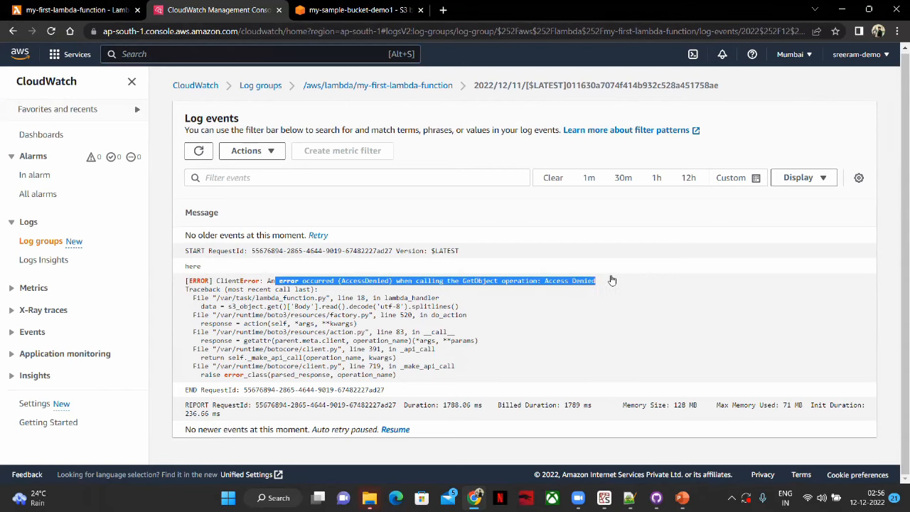
pyautogui.click(77, 10)
pyautogui.scroll(-1, 220, 192)
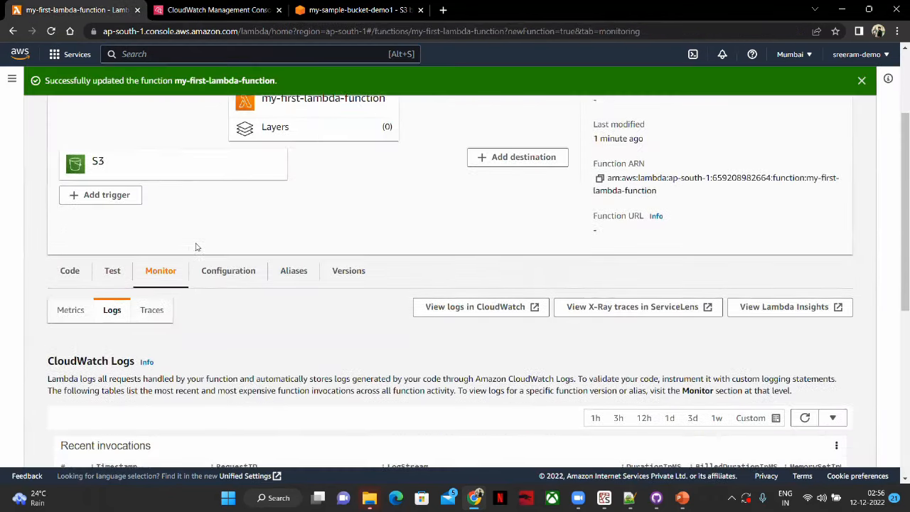
pyautogui.click(250, 176)
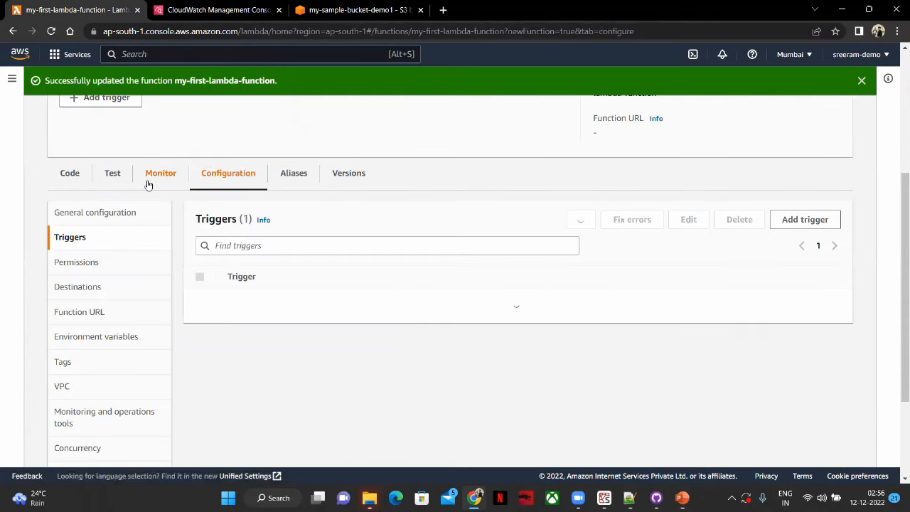
pyautogui.click(70, 174)
pyautogui.click(221, 10)
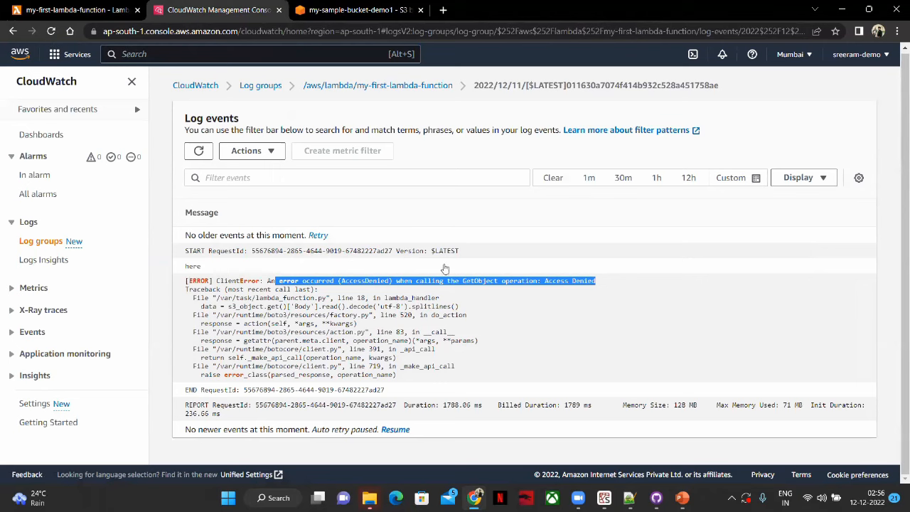
pyautogui.doubleClick(479, 282)
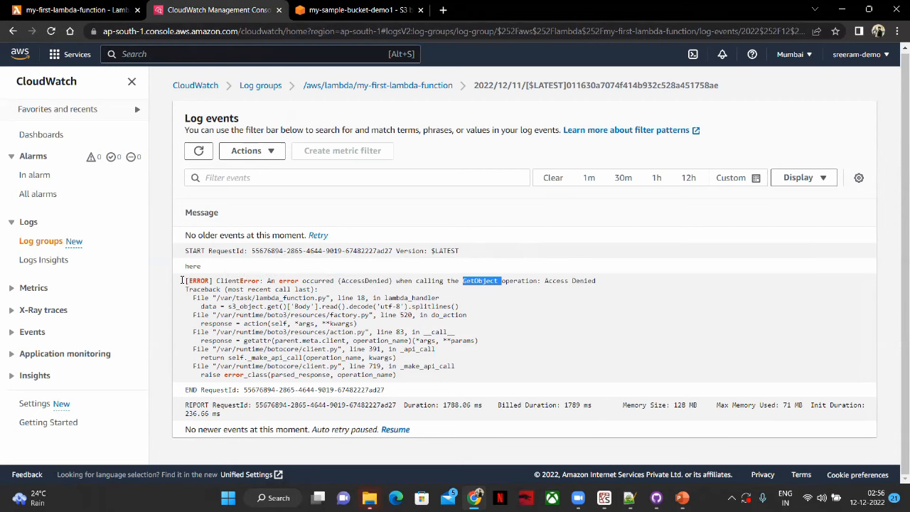
pyautogui.hotkey('alt', 'Tab')
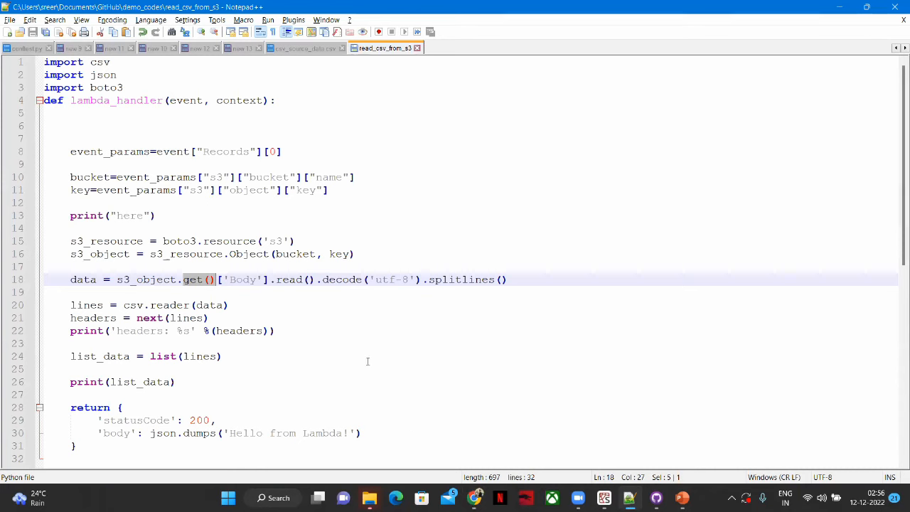
# Return to my-first-lambda-function, open its execution role in IAM from the permissions configuration, and go back to the source_data folder in S3
pyautogui.hotkey('alt', 'Tab')
pyautogui.hotkey('ctrl', 'Tab')
pyautogui.hotkey('ctrl', 'Tab')
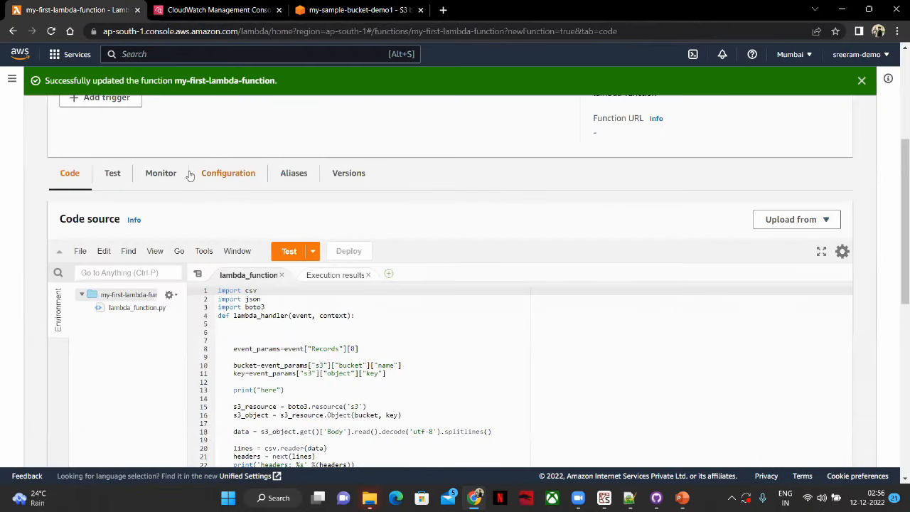
pyautogui.click(211, 174)
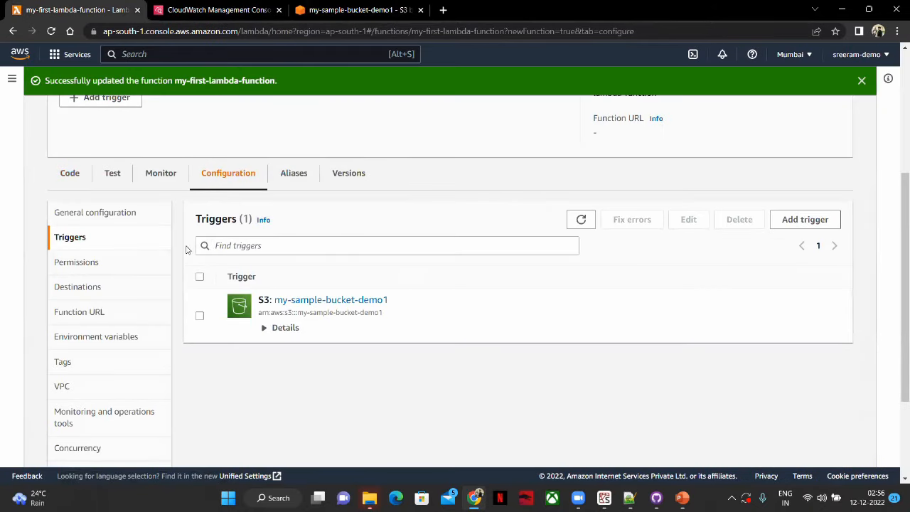
pyautogui.scroll(1, 163, 220)
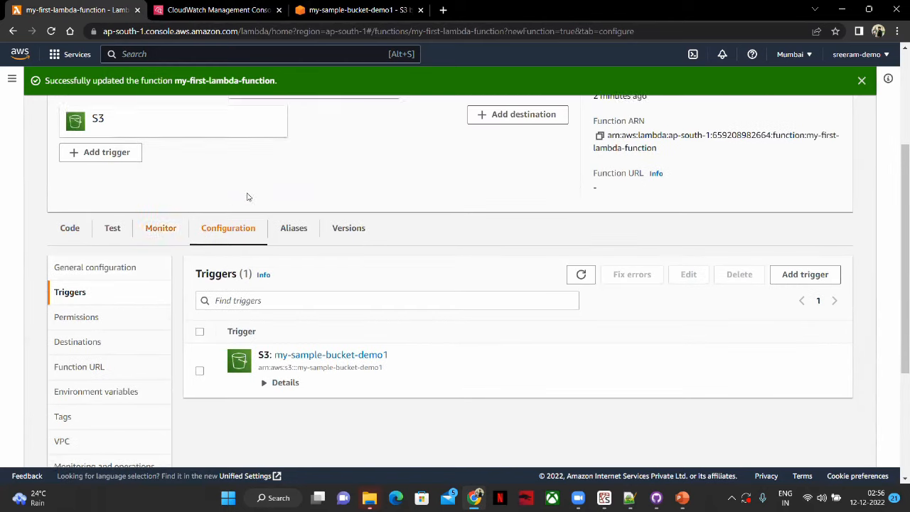
pyautogui.click(90, 322)
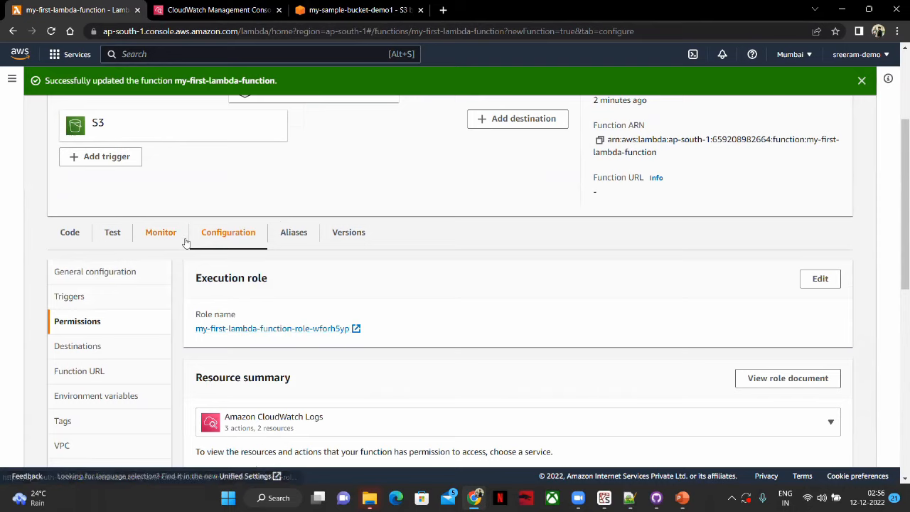
pyautogui.click(291, 332)
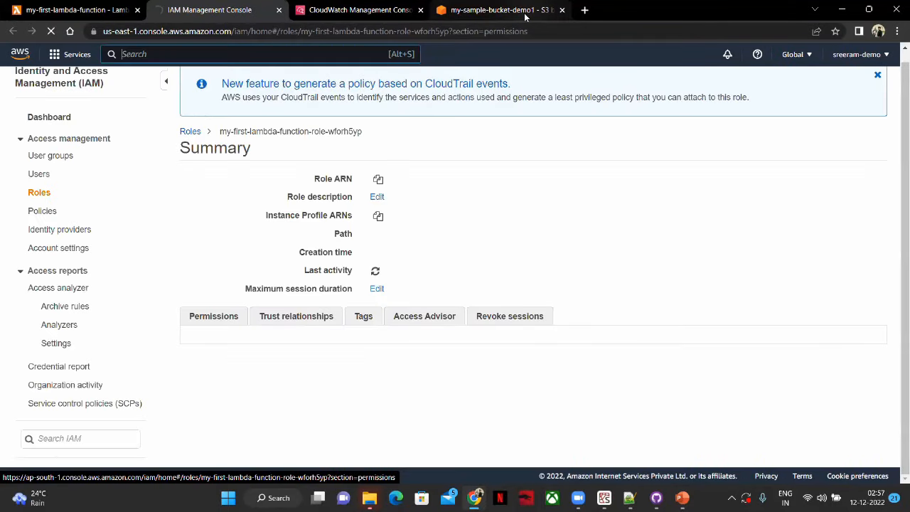
pyautogui.click(525, 15)
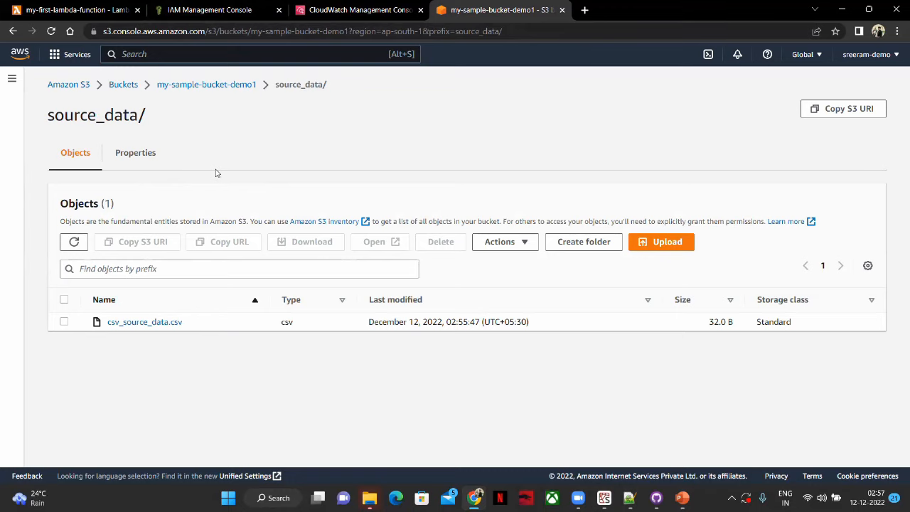
# Reopen my-first-lambda-function's execution role in IAM from its permissions configuration, and close the older IAM page
pyautogui.click(231, 7)
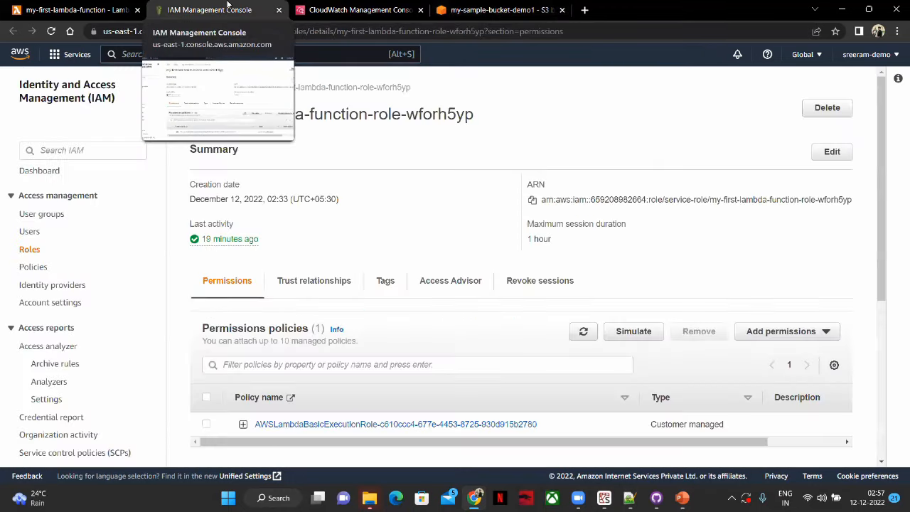
pyautogui.scroll(-2, 396, 360)
pyautogui.scroll(2, 437, 395)
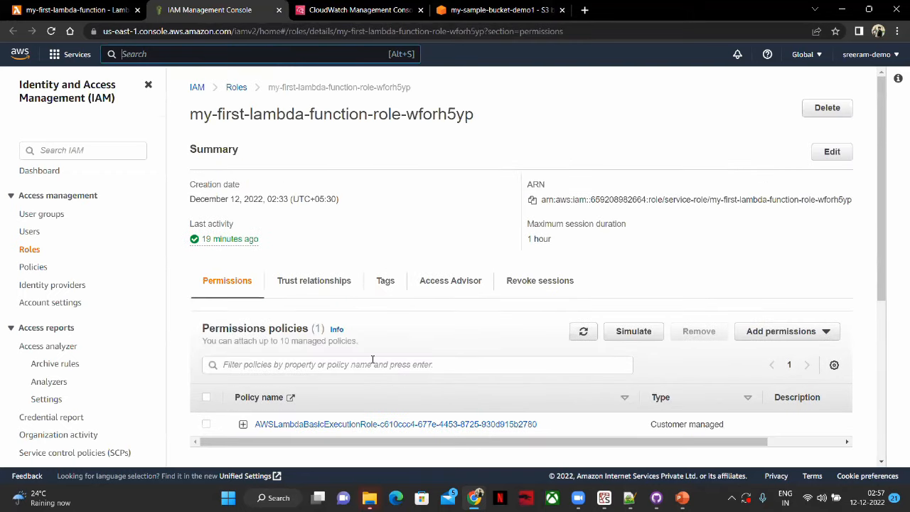
pyautogui.click(99, 8)
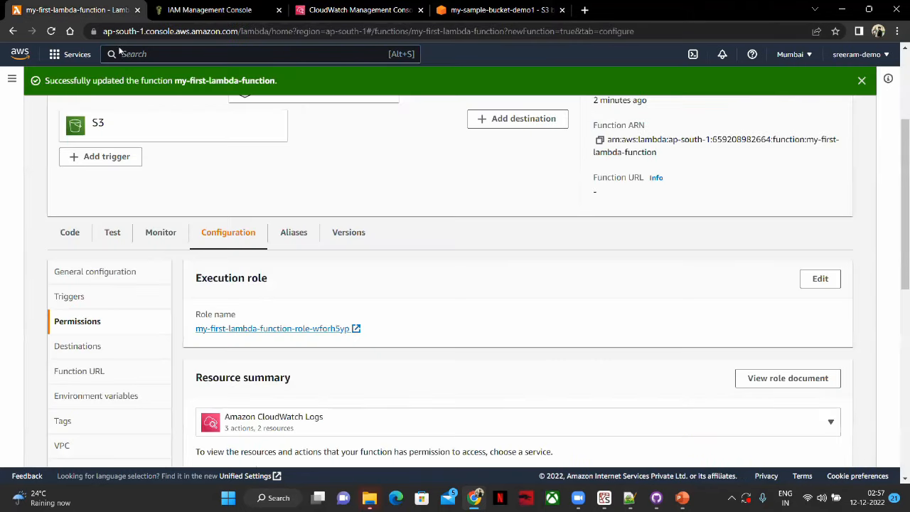
pyautogui.click(269, 331)
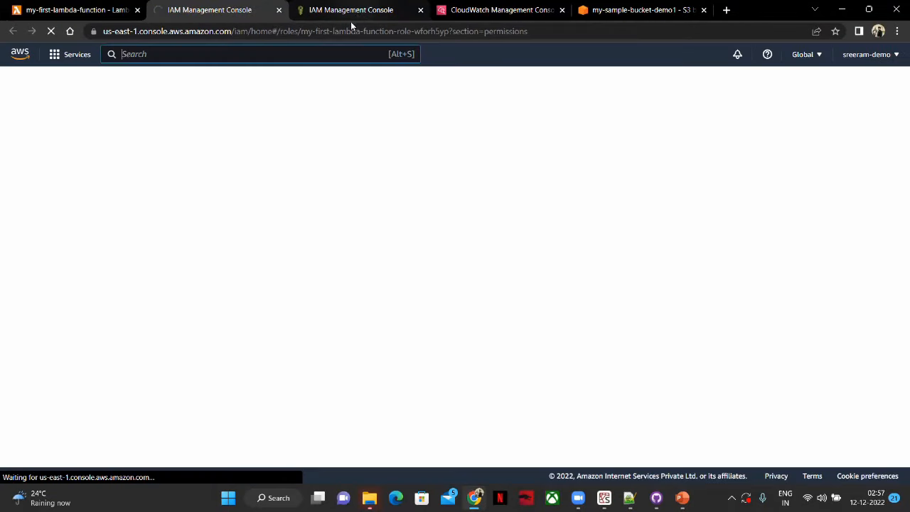
pyautogui.middleClick(353, 17)
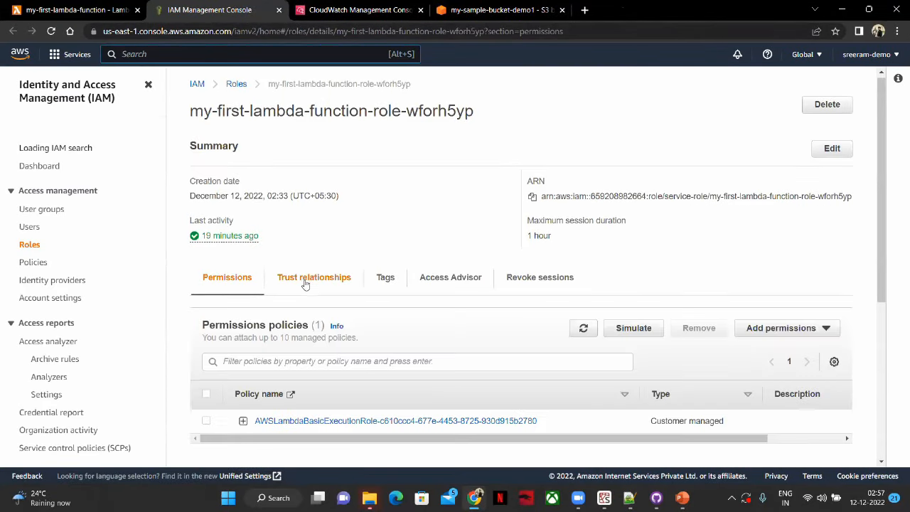
# Expand the role's AWSLambdaBasicExecutionRole policy and examine the log actions its JSON statements allow
pyautogui.scroll(-3, 305, 285)
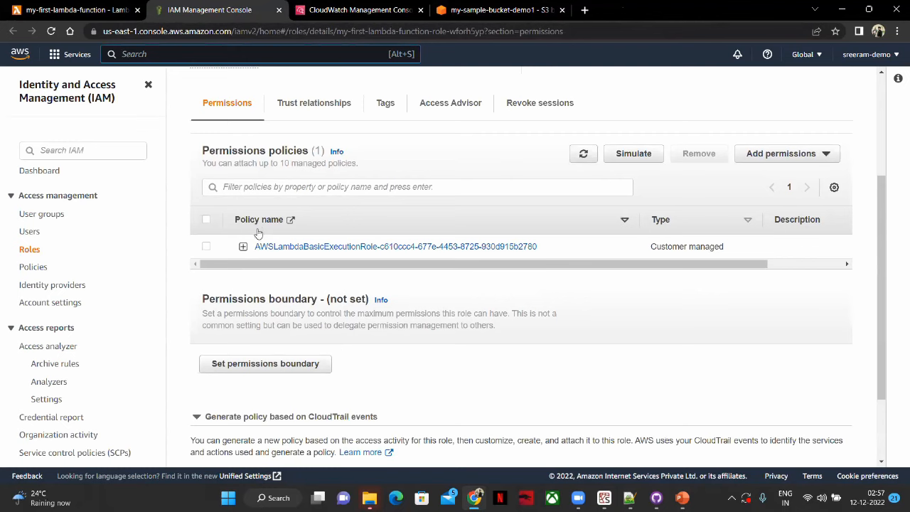
pyautogui.click(242, 245)
pyautogui.scroll(-2, 336, 268)
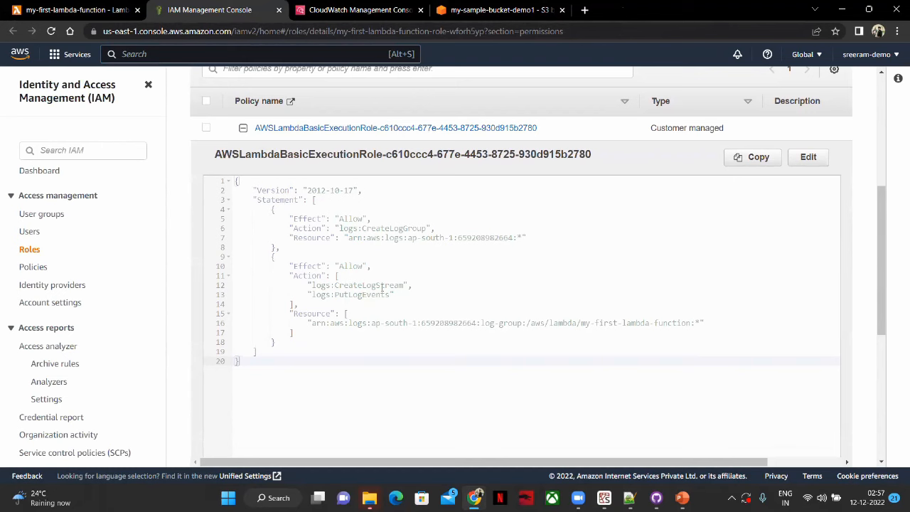
pyautogui.scroll(2, 376, 299)
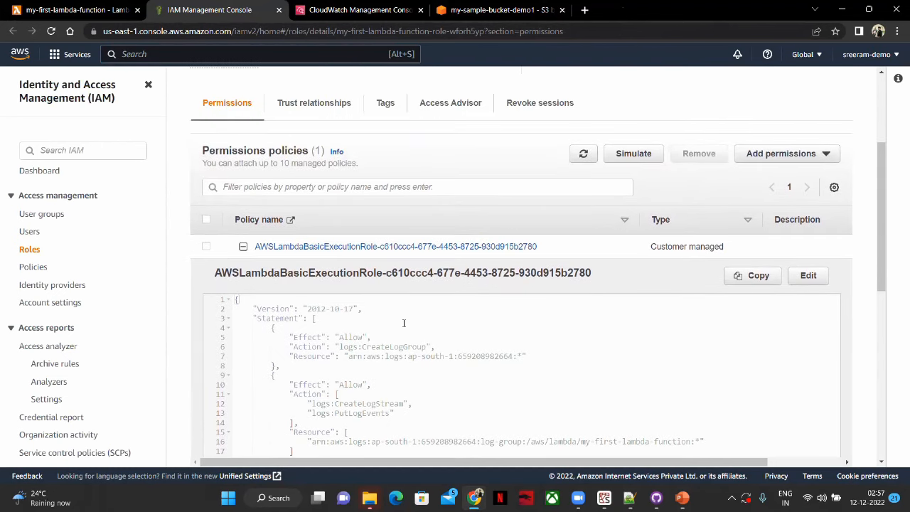
pyautogui.scroll(-1, 403, 323)
pyautogui.doubleClick(390, 287)
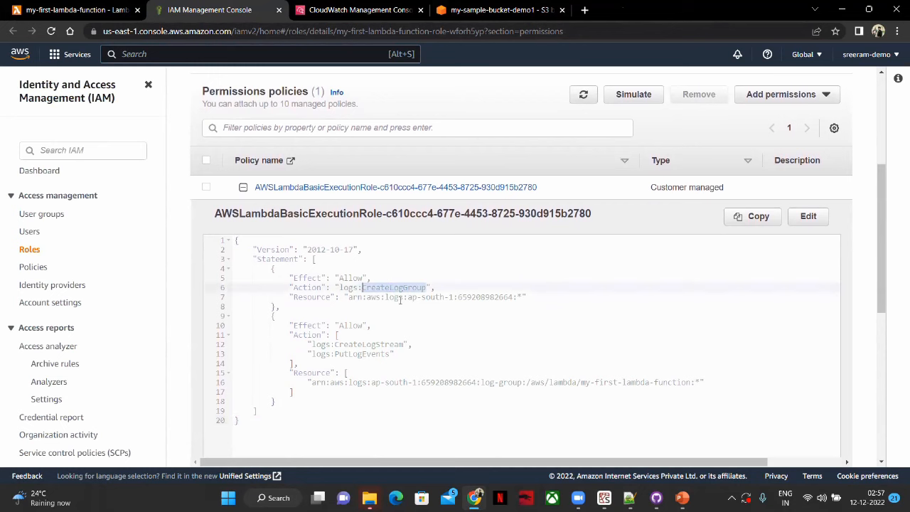
pyautogui.doubleClick(371, 345)
pyautogui.scroll(1, 375, 371)
pyautogui.scroll(3, 375, 372)
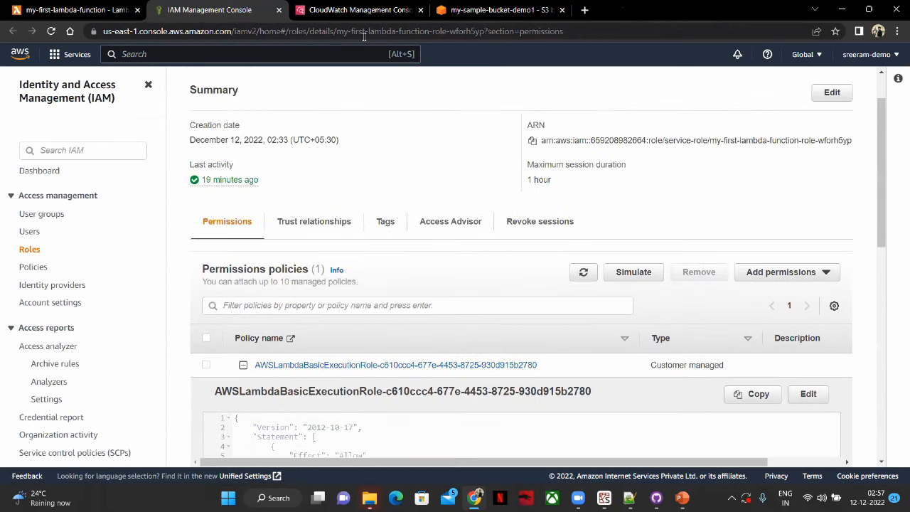
# Check the options for adding permissions to the execution role, and collapse the AWSLambdaBasicExecutionRole policy
pyautogui.click(359, 10)
pyautogui.click(214, 10)
pyautogui.scroll(-1, 686, 408)
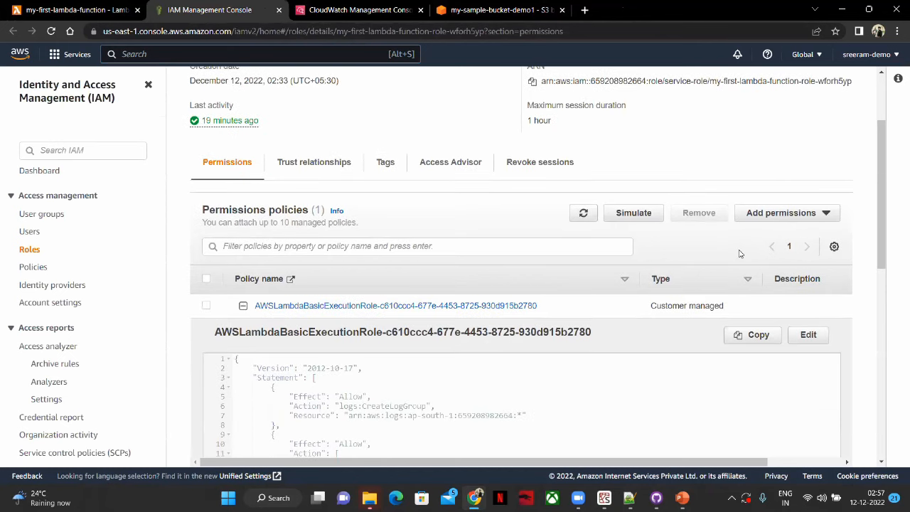
pyautogui.click(775, 213)
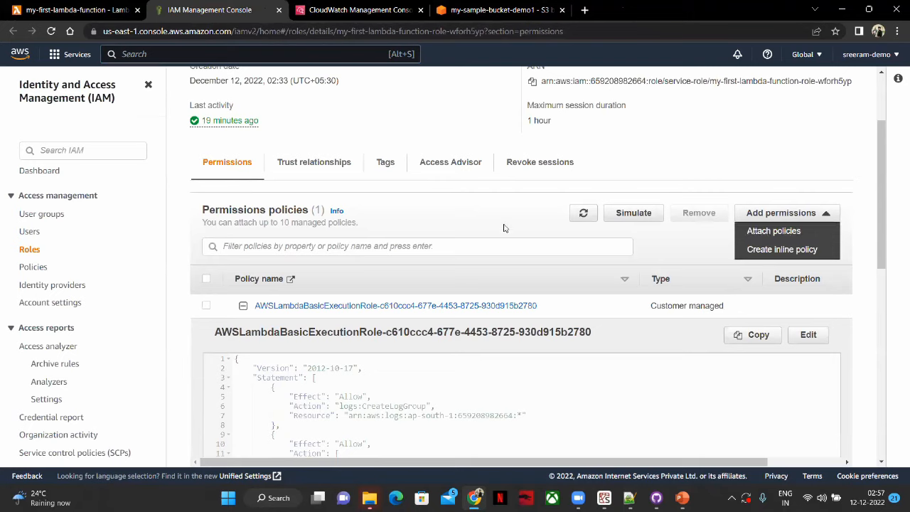
pyautogui.click(393, 264)
pyautogui.click(243, 305)
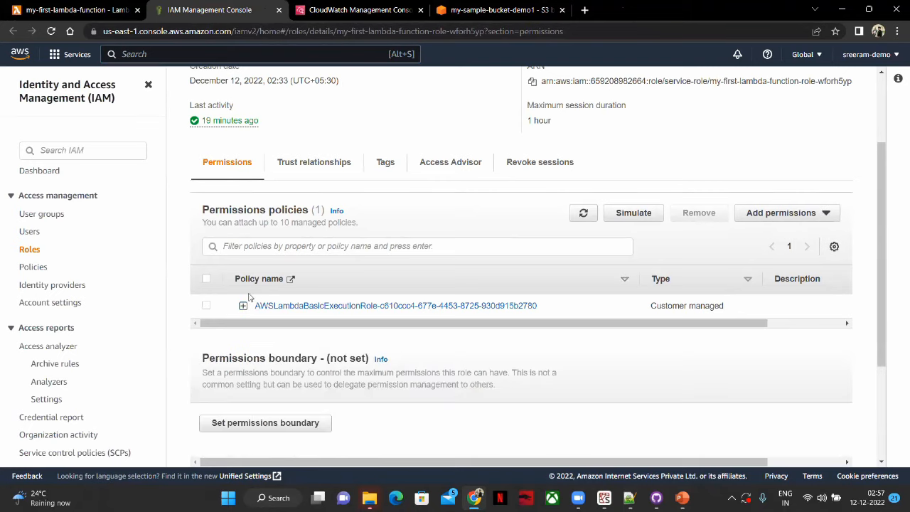
# Start an inline policy for the execution role and choose S3 as its service
pyautogui.click(782, 212)
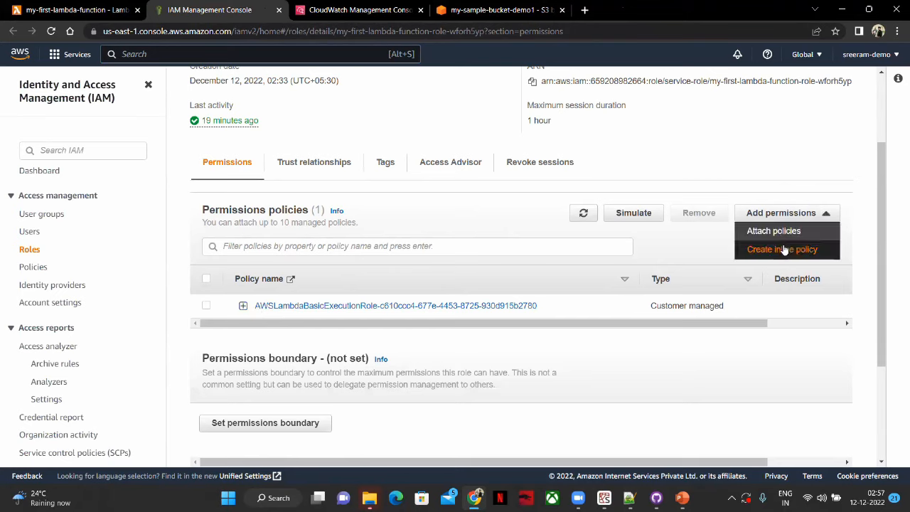
pyautogui.click(784, 249)
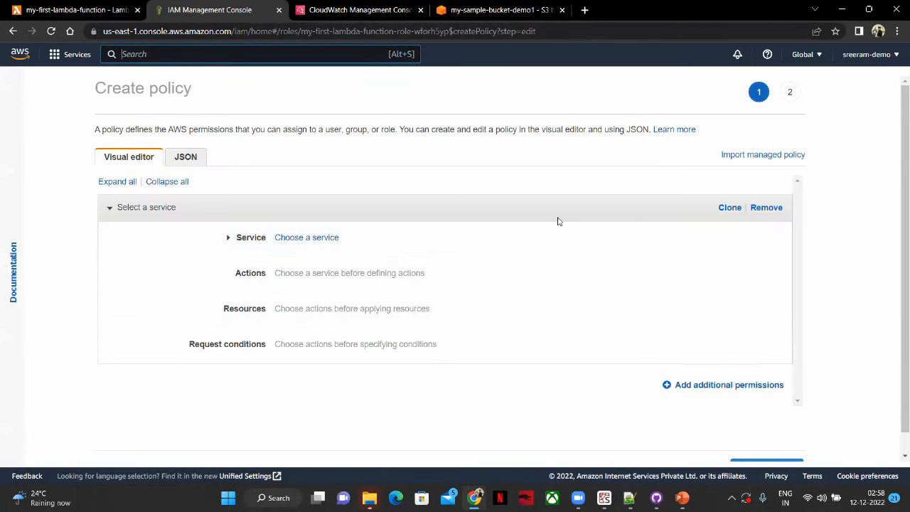
pyautogui.scroll(-1, 484, 262)
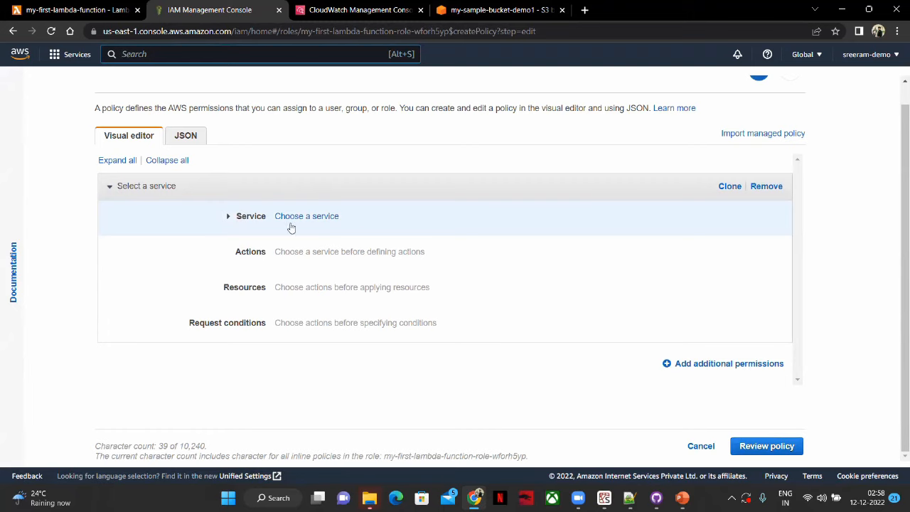
pyautogui.click(362, 218)
pyautogui.click(356, 235)
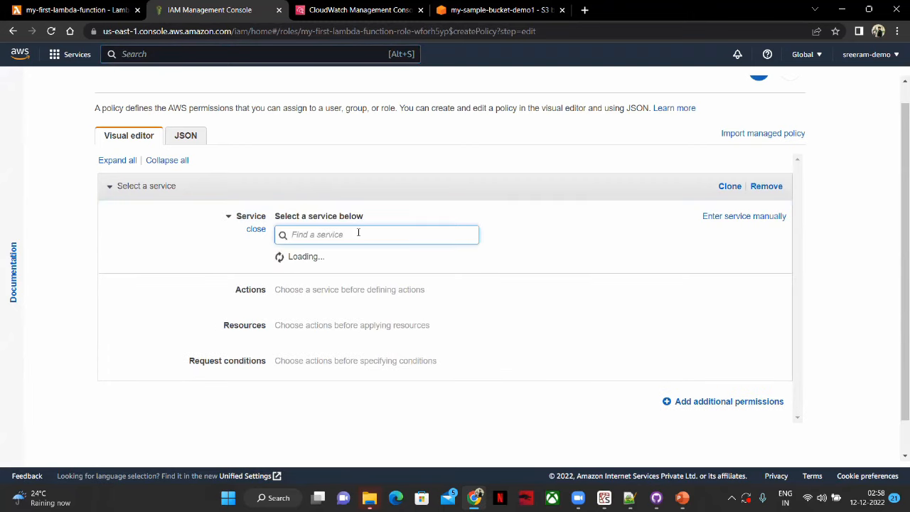
pyautogui.write('s3')
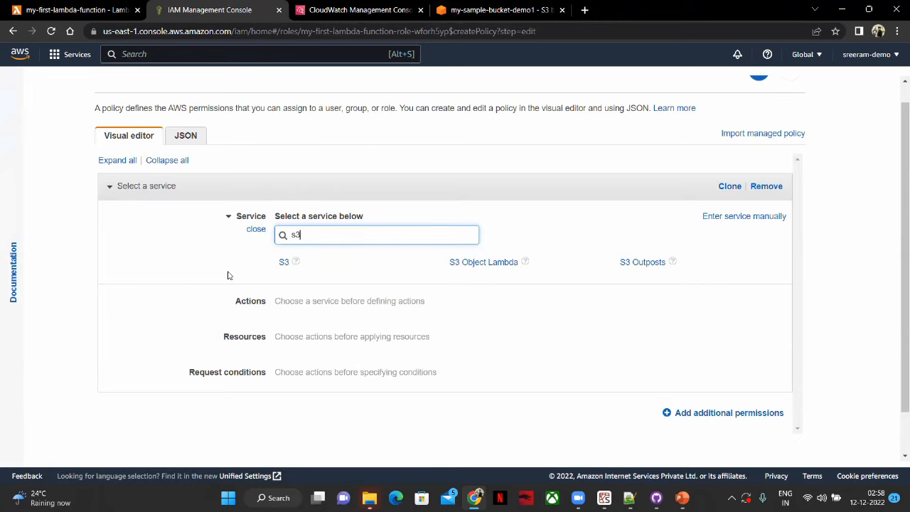
pyautogui.click(282, 262)
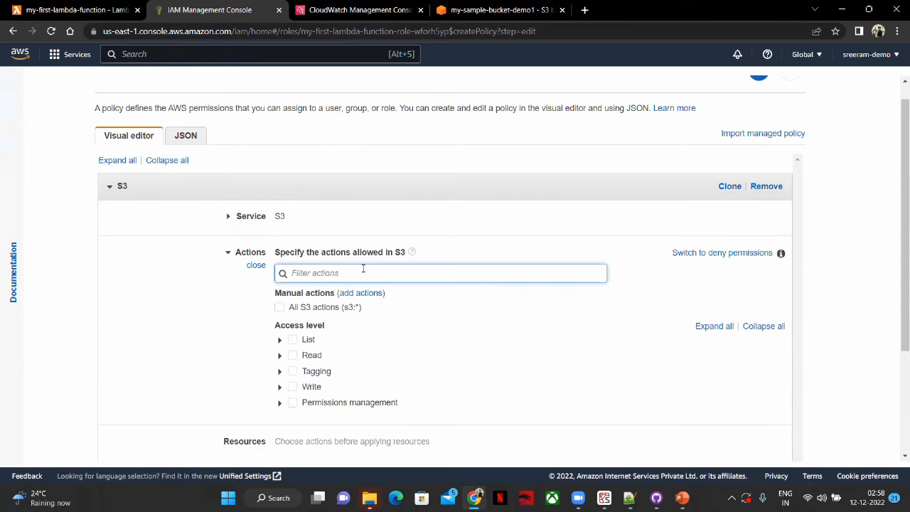
# Expand the List, Read, Tagging, Write and Permissions management access levels and look through their S3 actions
pyautogui.scroll(-1, 379, 273)
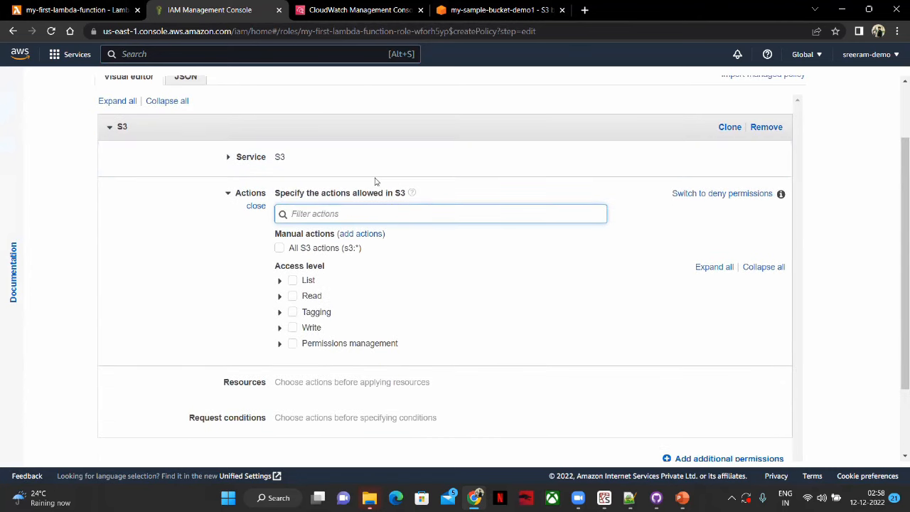
pyautogui.scroll(-1, 276, 222)
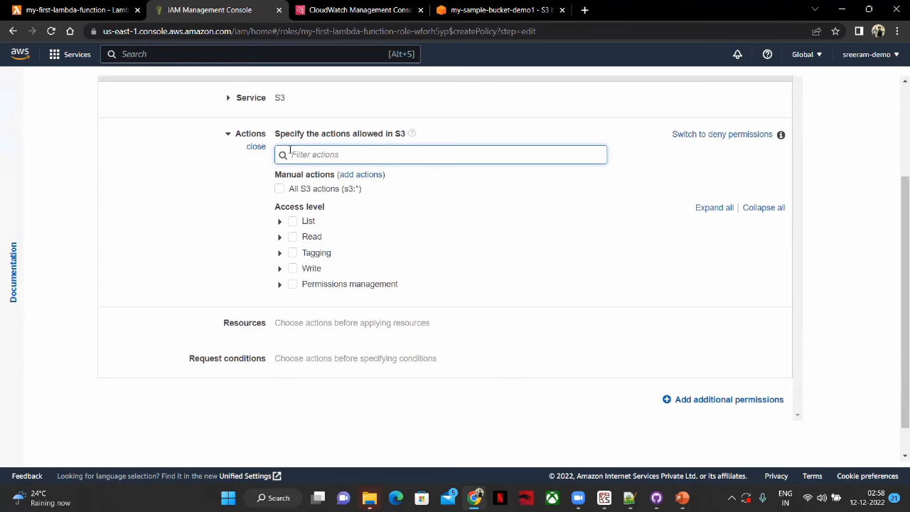
pyautogui.click(279, 221)
pyautogui.scroll(-2, 281, 255)
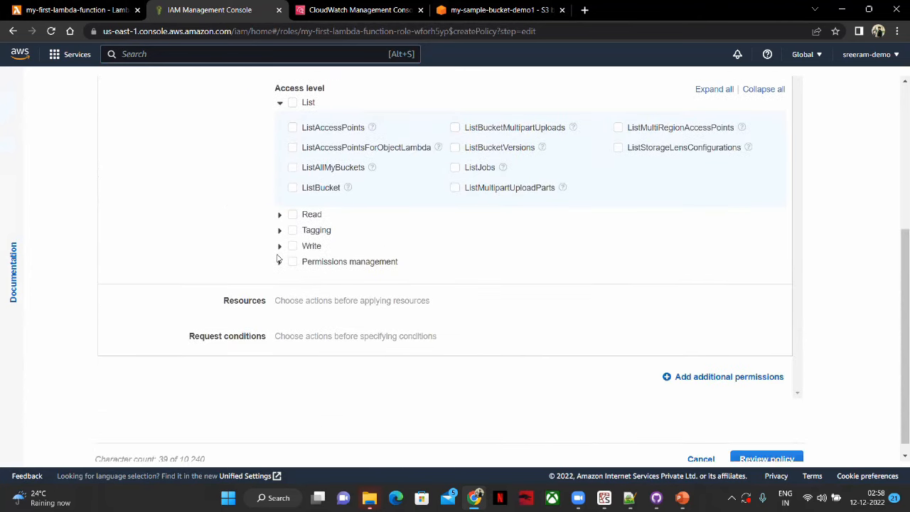
pyautogui.click(279, 229)
pyautogui.click(278, 216)
pyautogui.scroll(-10, 287, 262)
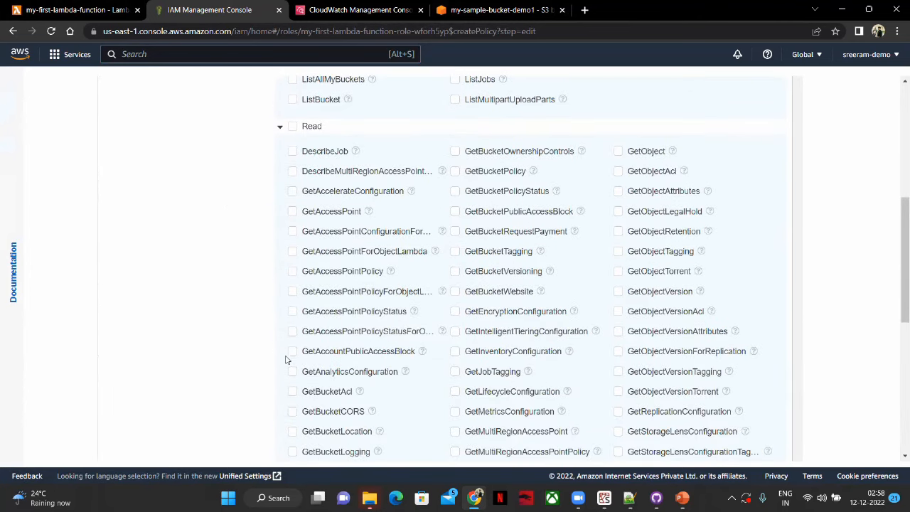
pyautogui.click(279, 244)
pyautogui.scroll(-4, 285, 356)
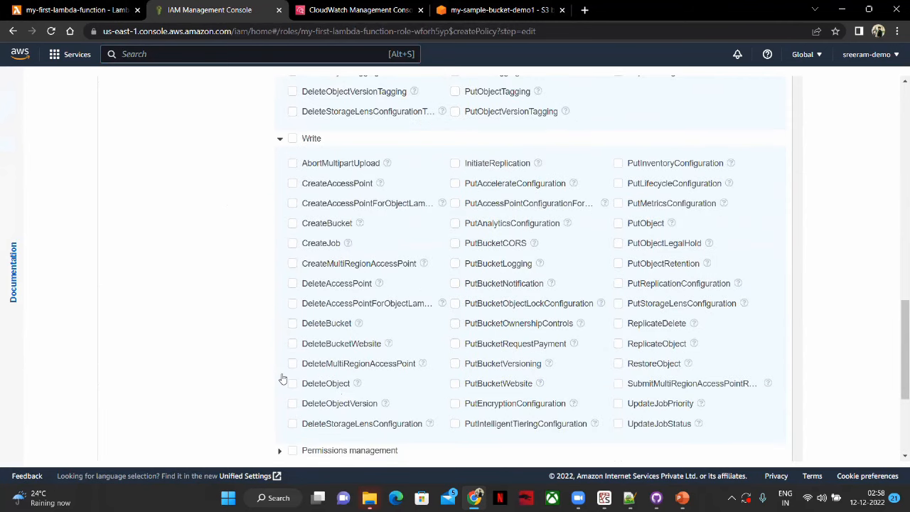
pyautogui.click(280, 320)
pyautogui.scroll(5, 284, 341)
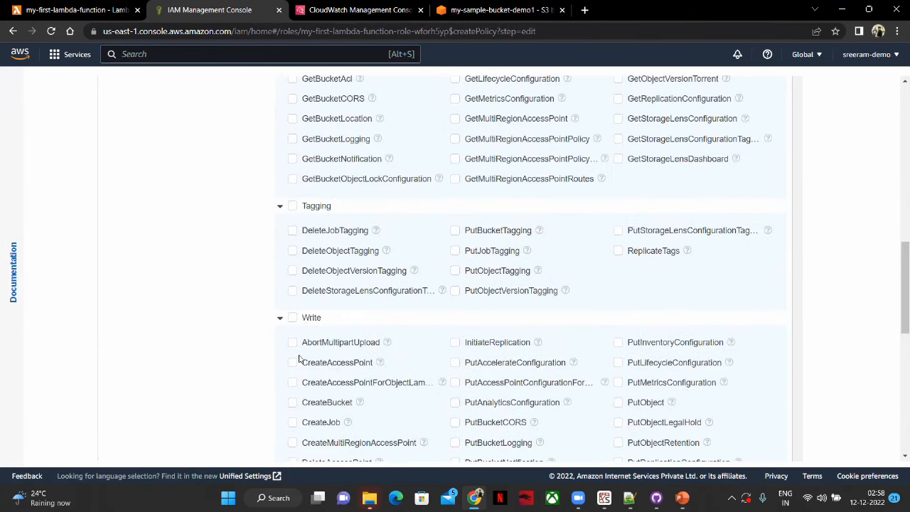
pyautogui.scroll(8, 340, 373)
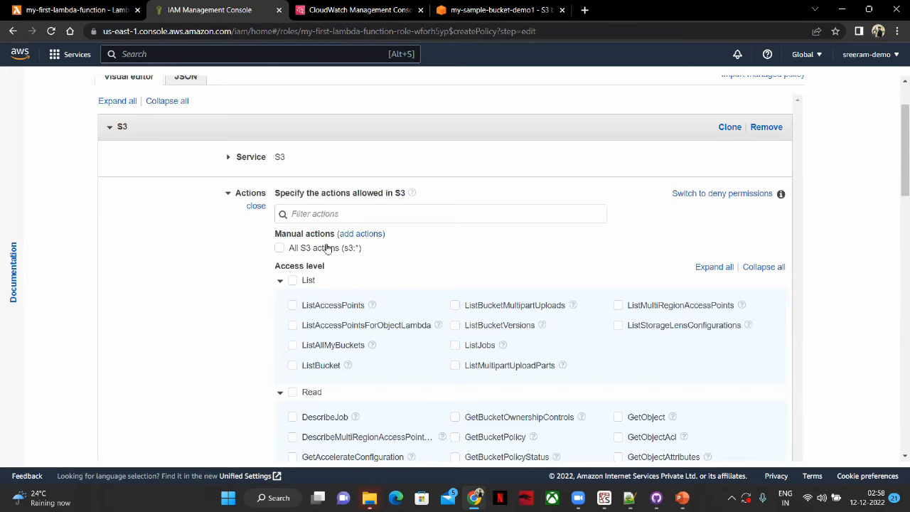
# Allow all List and all Read actions for S3 in the inline policy
pyautogui.click(294, 282)
pyautogui.scroll(-1, 305, 340)
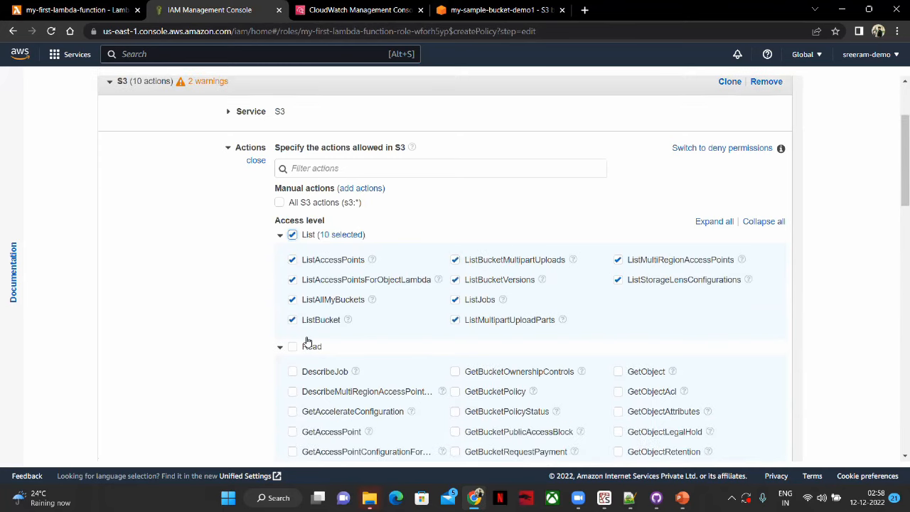
pyautogui.click(294, 336)
pyautogui.scroll(-4, 498, 341)
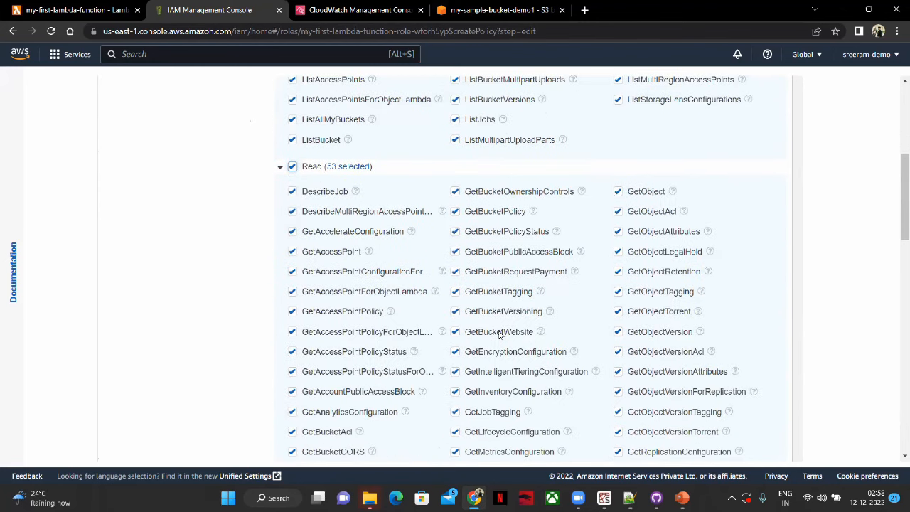
# Apply the S3 permissions to all resources and proceed to the policy review
pyautogui.scroll(-10, 455, 416)
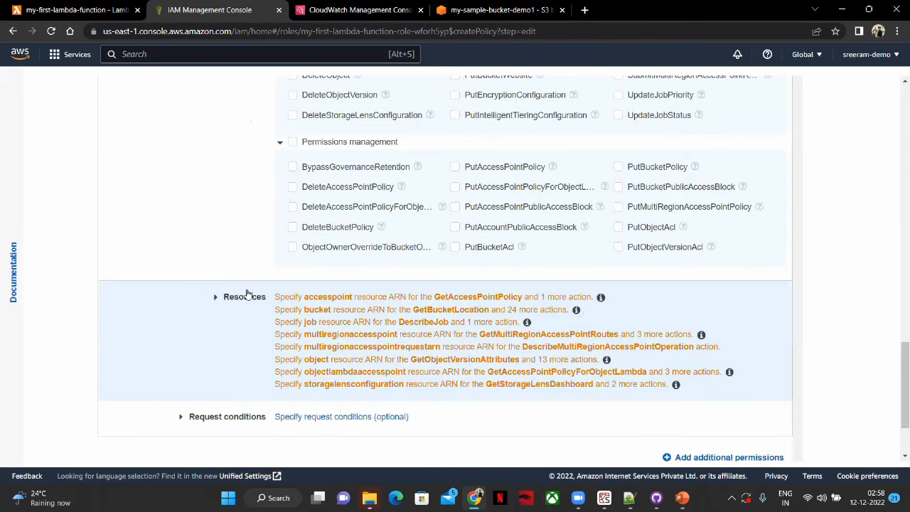
pyautogui.scroll(-1, 241, 284)
pyautogui.click(230, 264)
pyautogui.scroll(4, 249, 263)
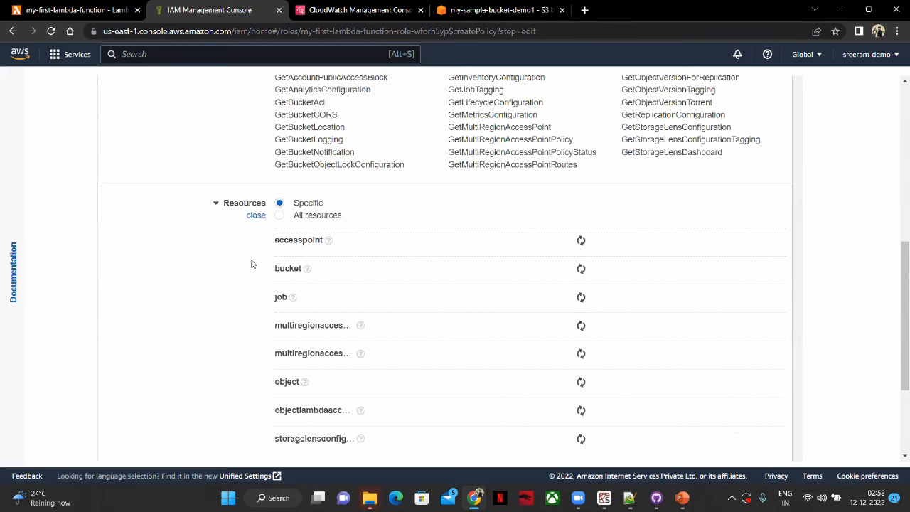
pyautogui.scroll(-1, 282, 241)
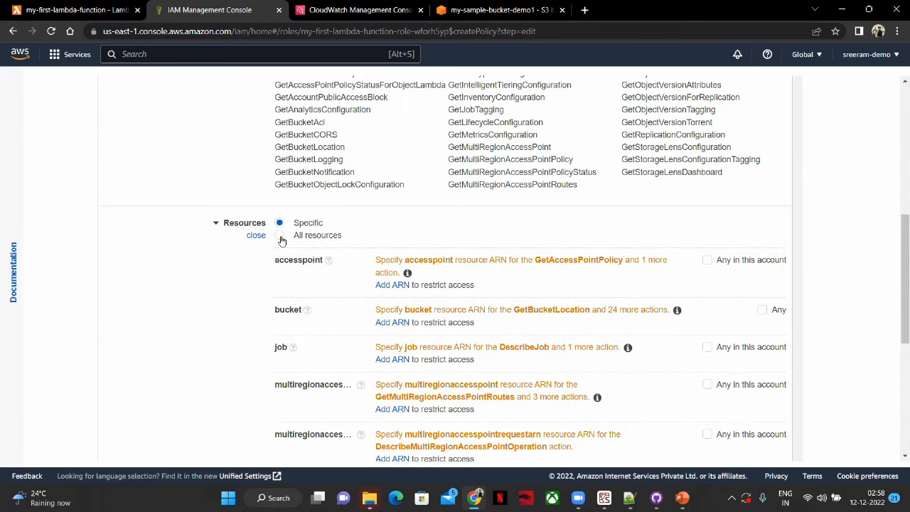
pyautogui.click(313, 238)
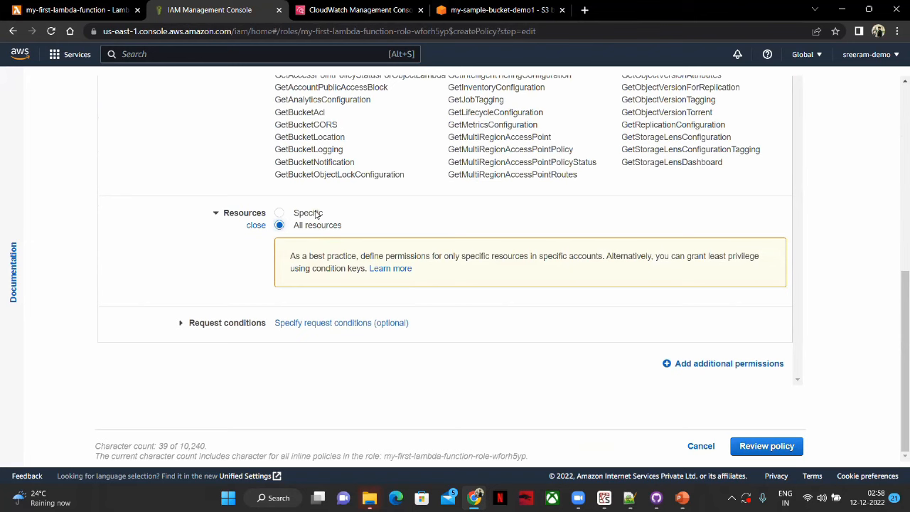
pyautogui.click(317, 214)
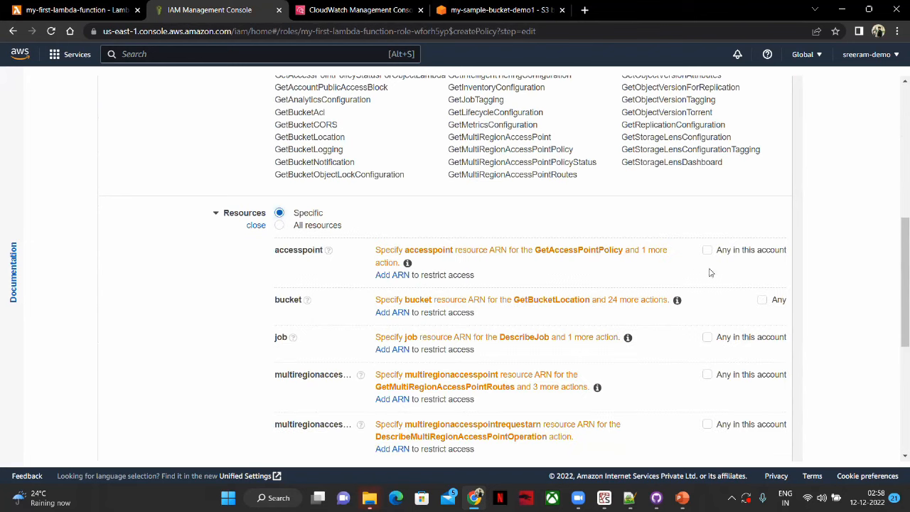
pyautogui.click(310, 228)
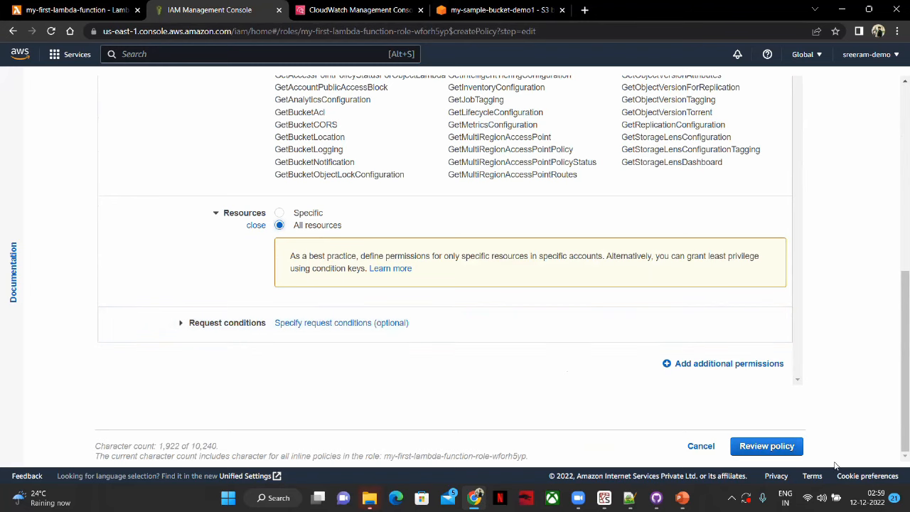
pyautogui.click(767, 446)
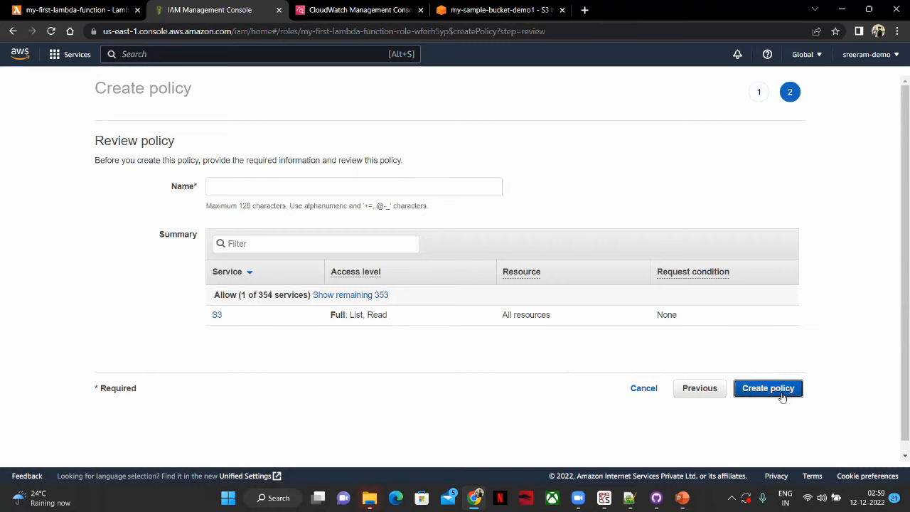
# Name the inline policy s3-list-read, create it, and refresh the execution role's permissions policies to check it
pyautogui.click(349, 187)
pyautogui.write('s3listread')
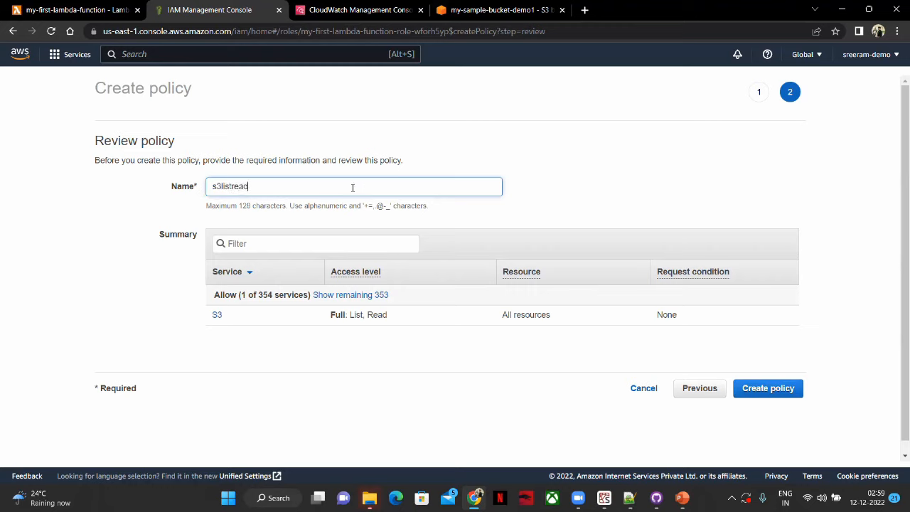
pyautogui.click(231, 186)
pyautogui.write('-')
pyautogui.click(218, 187)
pyautogui.write('-')
pyautogui.click(780, 391)
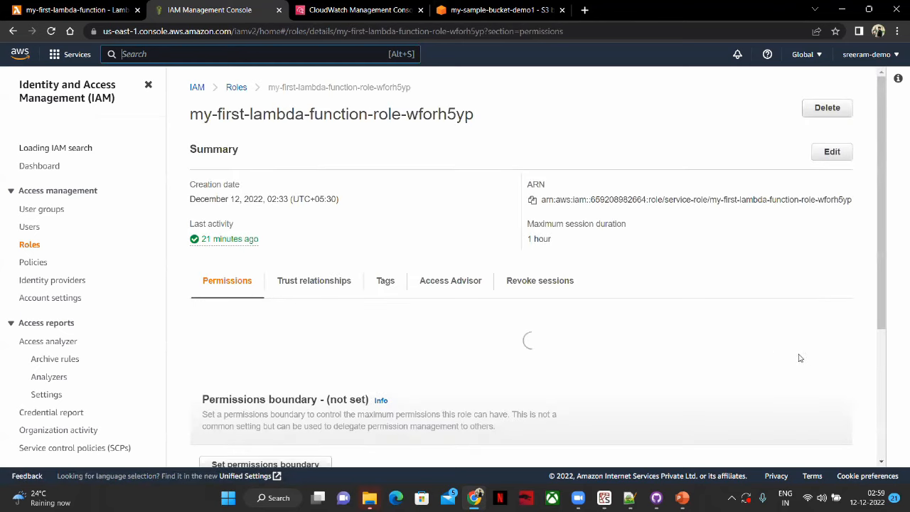
pyautogui.scroll(-2, 365, 264)
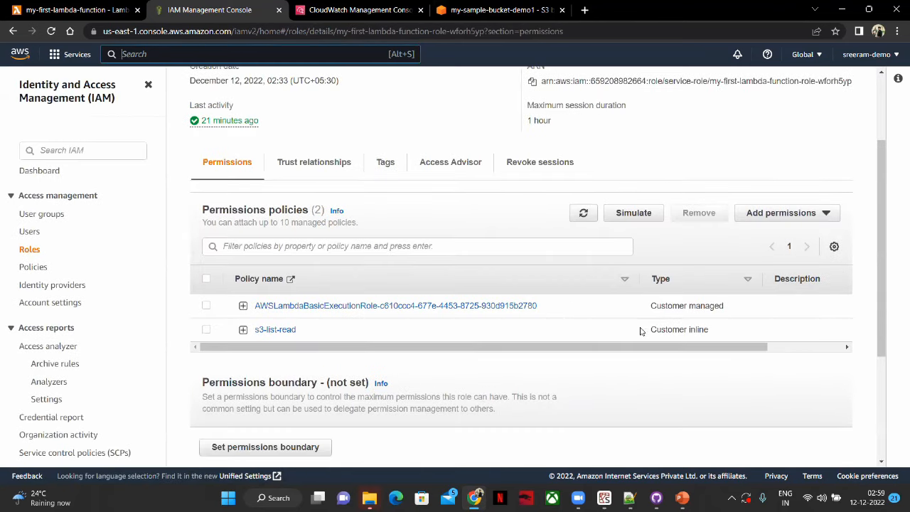
pyautogui.click(583, 212)
pyautogui.scroll(2, 557, 266)
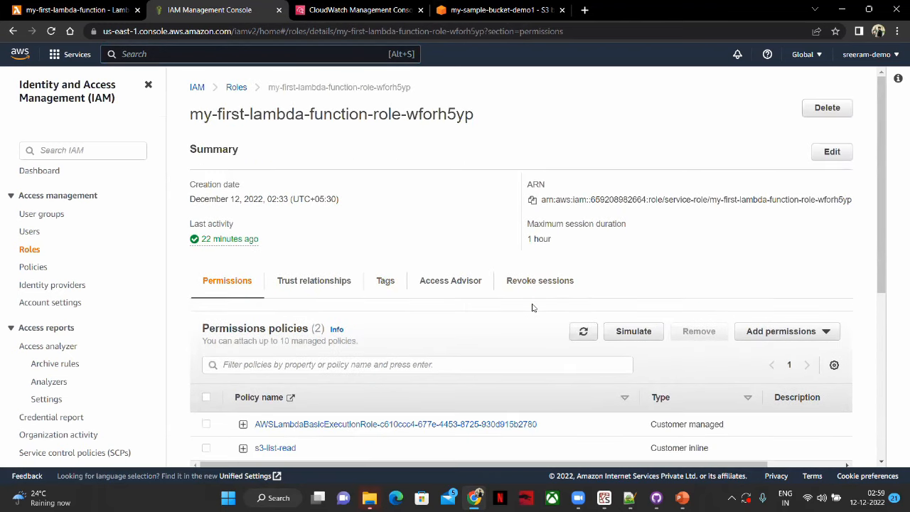
# Upload csv_source_data.csv from the video2-csvtolist_lambda folder to the source_data folder of my-sample-bucket-demo1 to trigger the function again
pyautogui.click(71, 10)
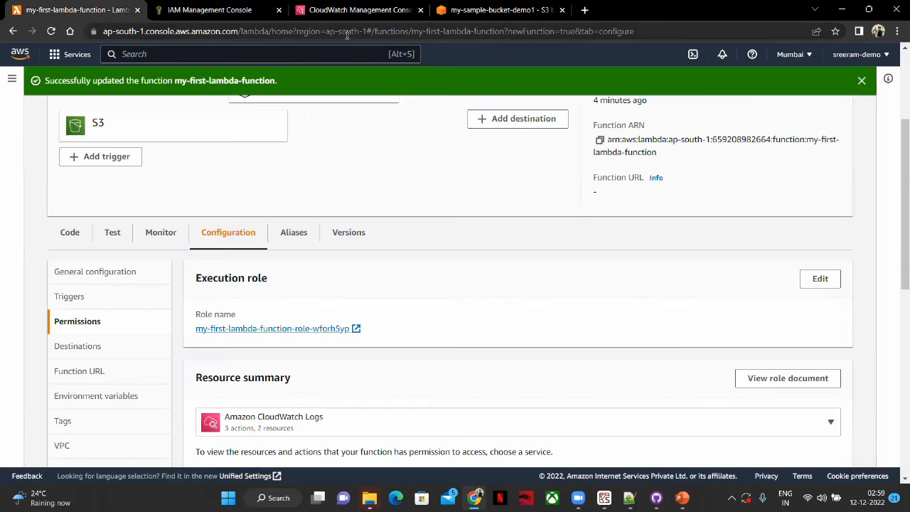
pyautogui.click(448, 10)
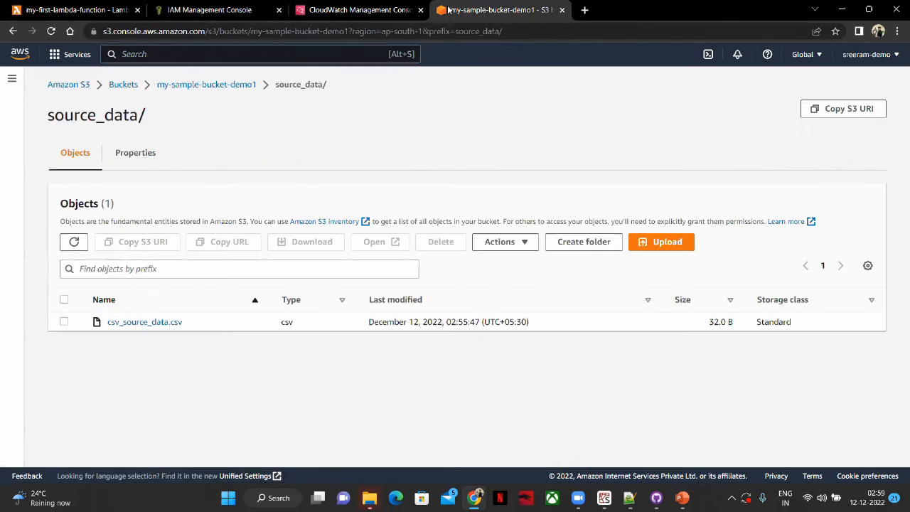
pyautogui.click(661, 242)
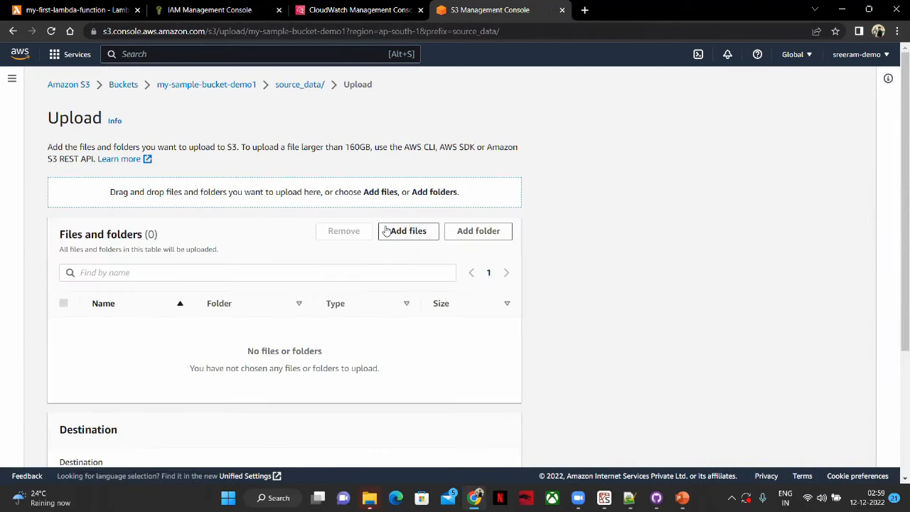
pyautogui.click(386, 232)
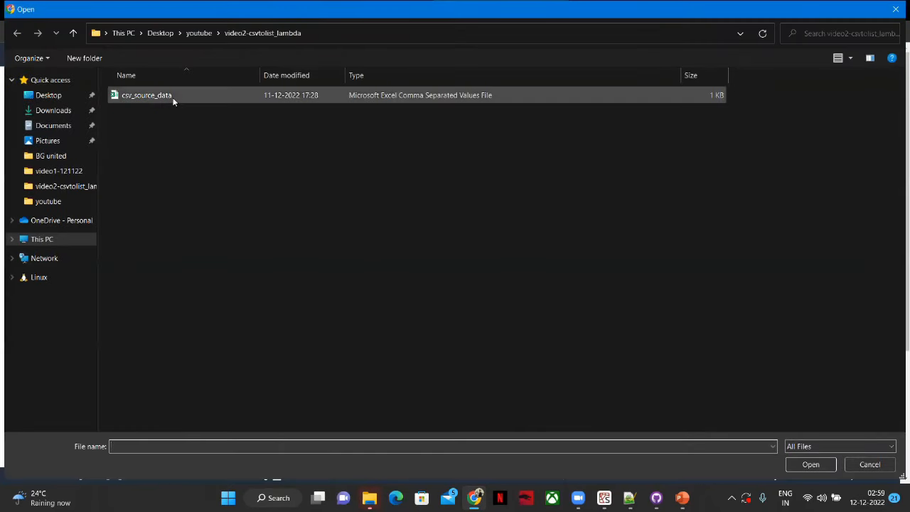
pyautogui.doubleClick(172, 97)
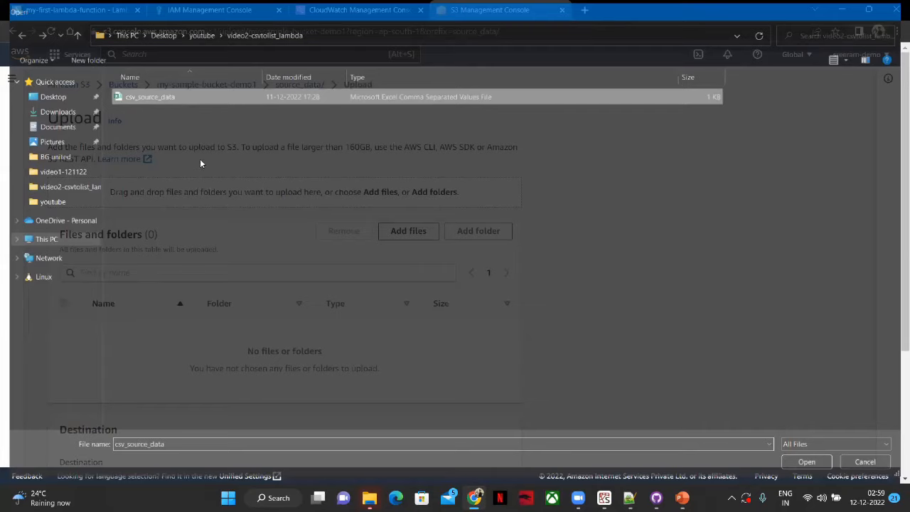
pyautogui.scroll(-2, 438, 382)
pyautogui.click(356, 10)
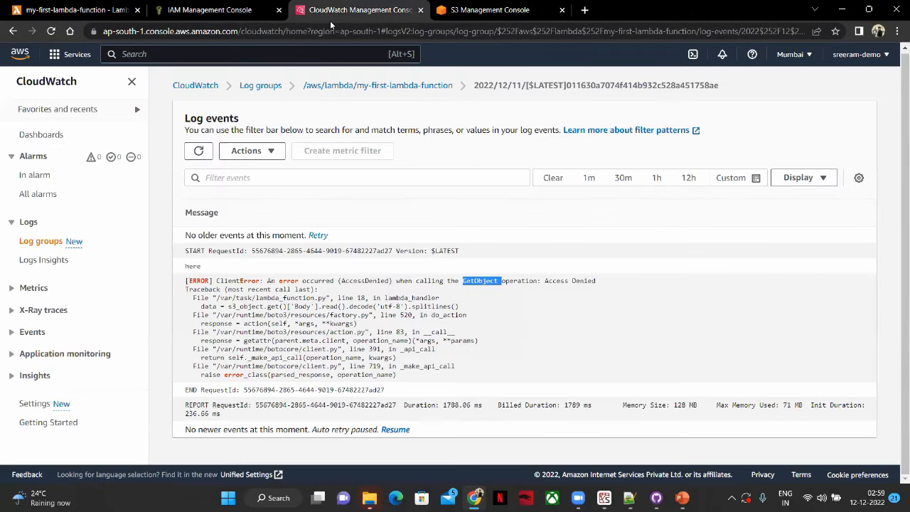
pyautogui.moveTo(342, 281); pyautogui.dragTo(404, 284)
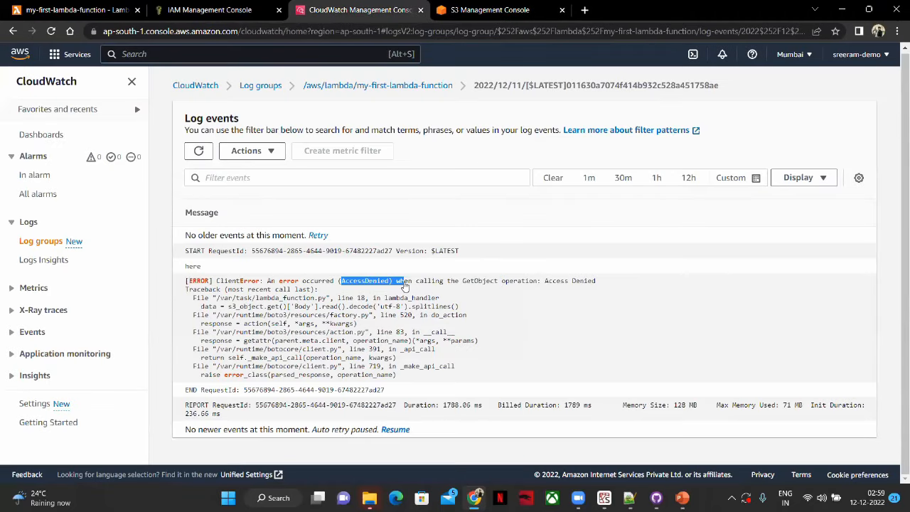
pyautogui.click(491, 10)
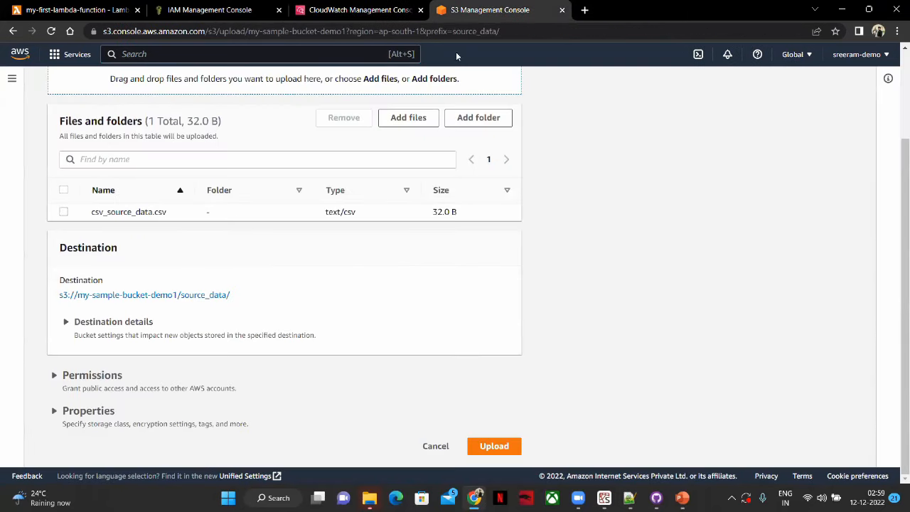
pyautogui.click(495, 446)
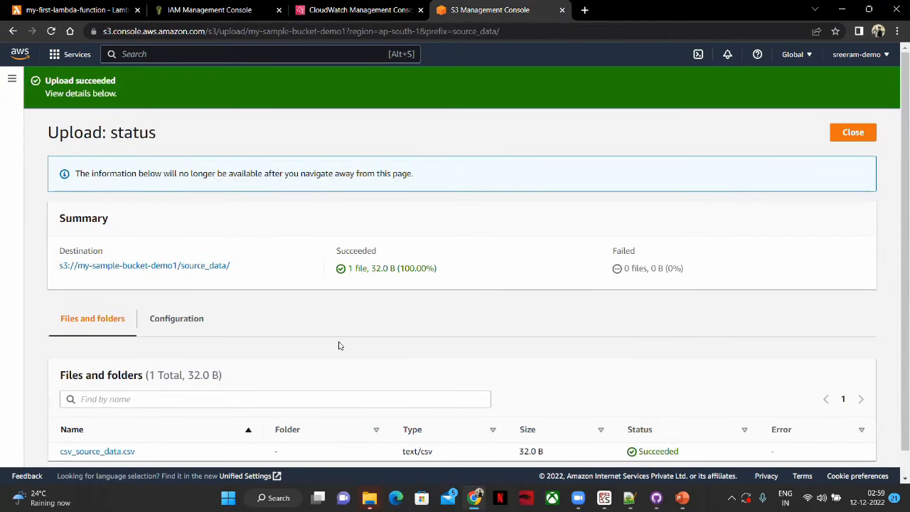
pyautogui.scroll(-1, 339, 345)
# Refresh the log streams of the /aws/lambda/my-first-lambda-function log group and open the most recent stream
pyautogui.click(373, 8)
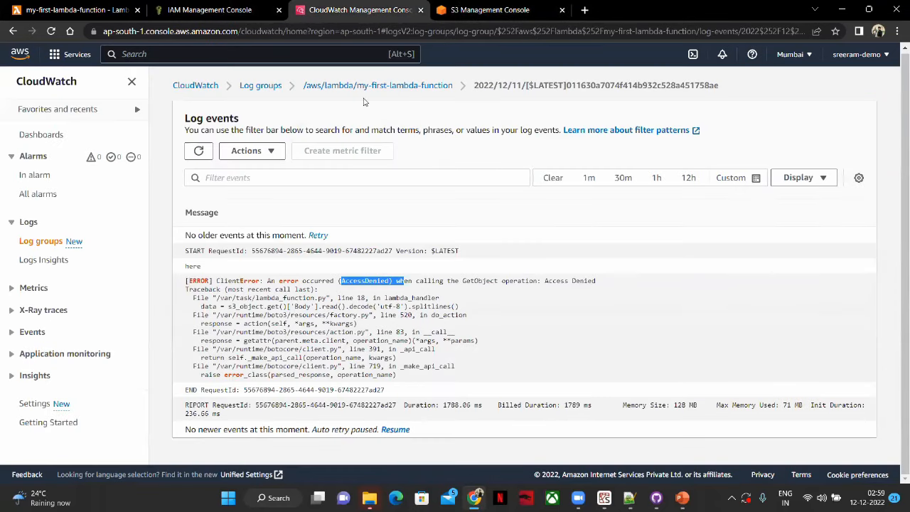
pyautogui.click(418, 88)
pyautogui.scroll(-2, 572, 270)
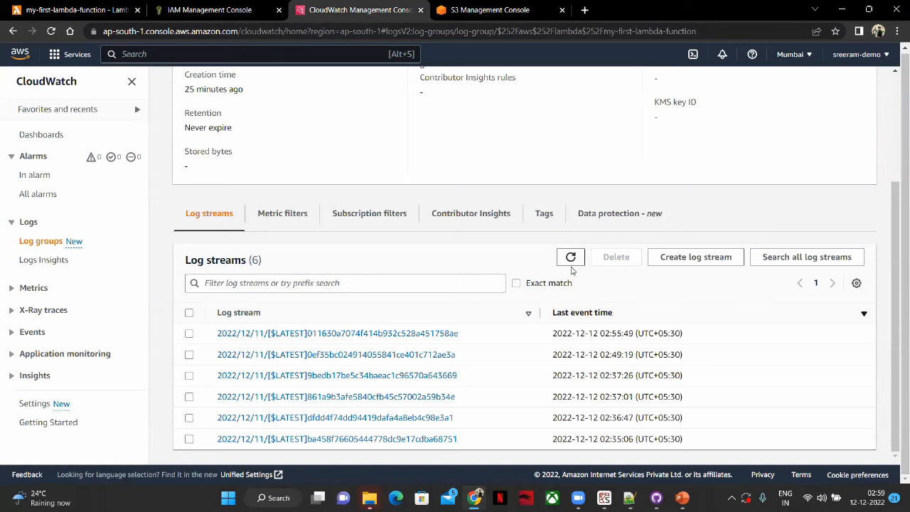
pyautogui.click(570, 259)
pyautogui.click(571, 258)
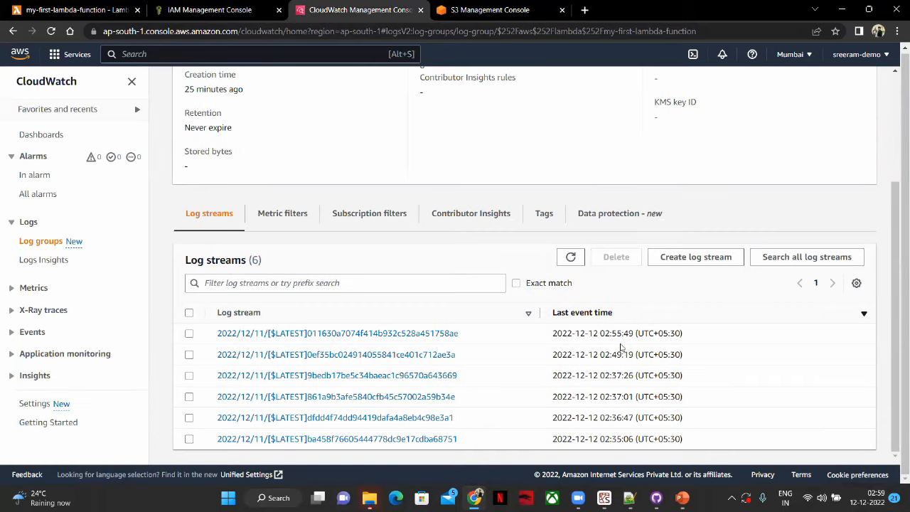
pyautogui.click(433, 334)
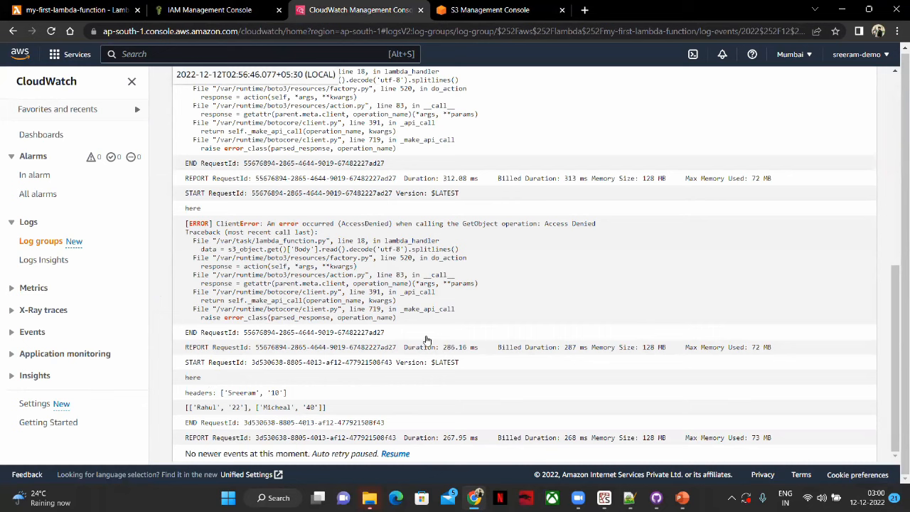
# Examine the log events, comparing the earlier AccessDenied runs with the headers and rows printed by the newest request
pyautogui.moveTo(398, 337); pyautogui.dragTo(203, 224)
pyautogui.moveTo(185, 362); pyautogui.dragTo(394, 364)
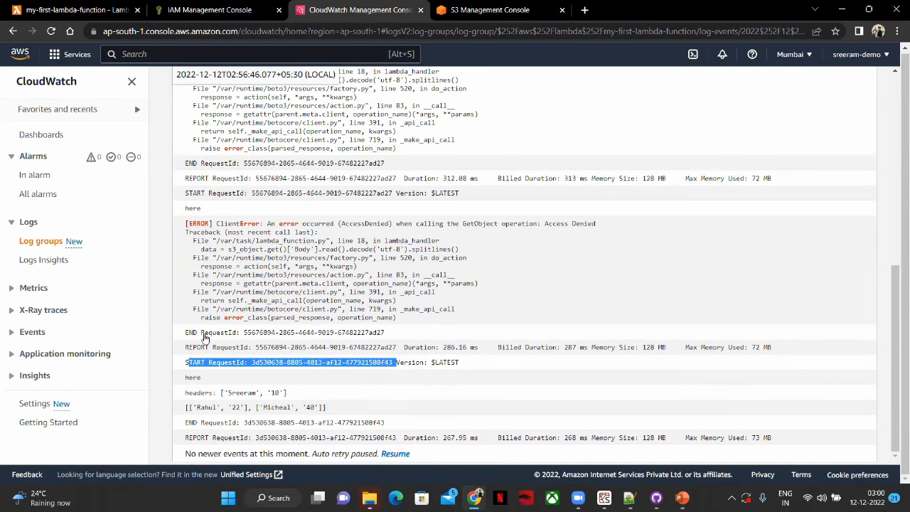
pyautogui.scroll(2, 203, 351)
pyautogui.scroll(-2, 219, 303)
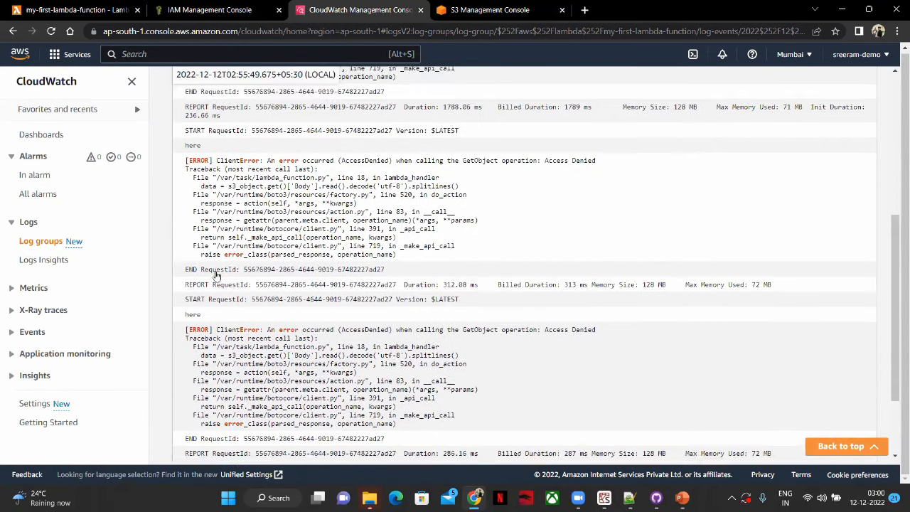
pyautogui.click(449, 402)
pyautogui.moveTo(449, 402); pyautogui.dragTo(186, 100)
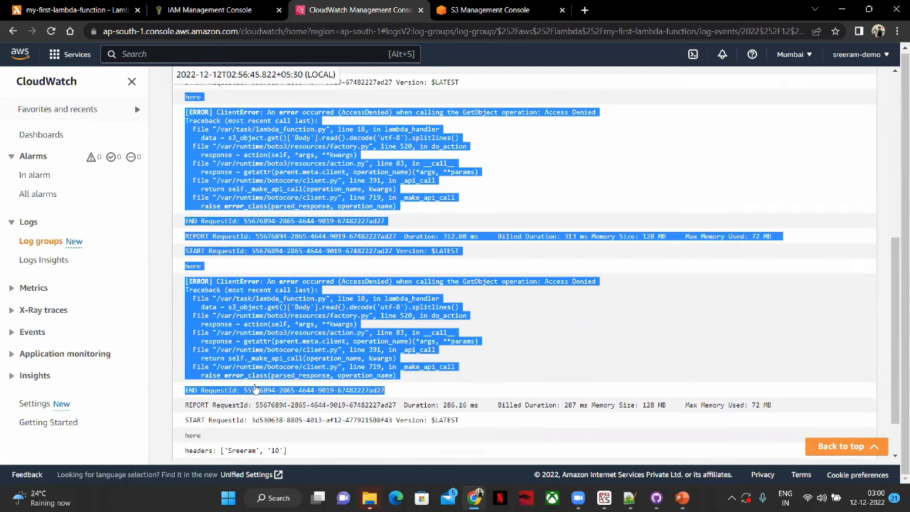
pyautogui.scroll(-2, 256, 390)
pyautogui.moveTo(186, 364); pyautogui.dragTo(264, 378)
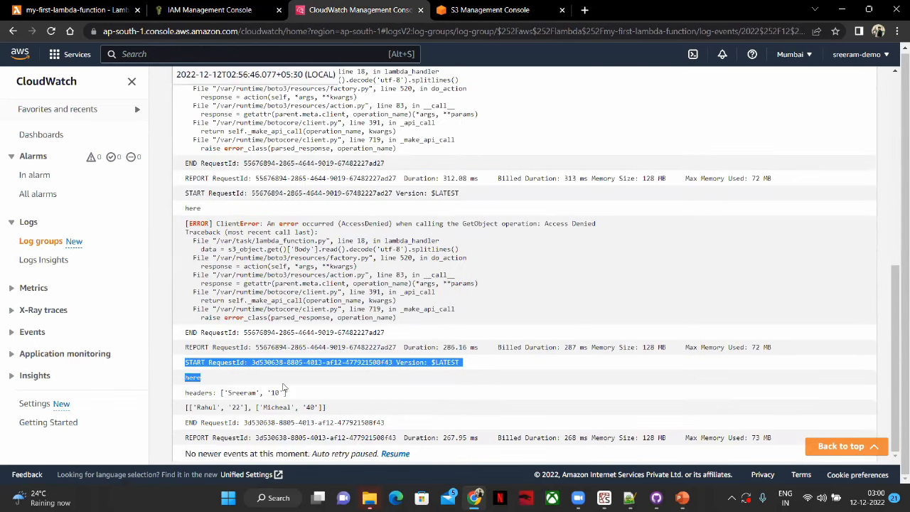
pyautogui.click(283, 388)
pyautogui.moveTo(183, 393)
pyautogui.mouseDown()
pyautogui.moveTo(295, 396)
pyautogui.moveTo(310, 414)
pyautogui.moveTo(185, 409)
pyautogui.mouseUp()
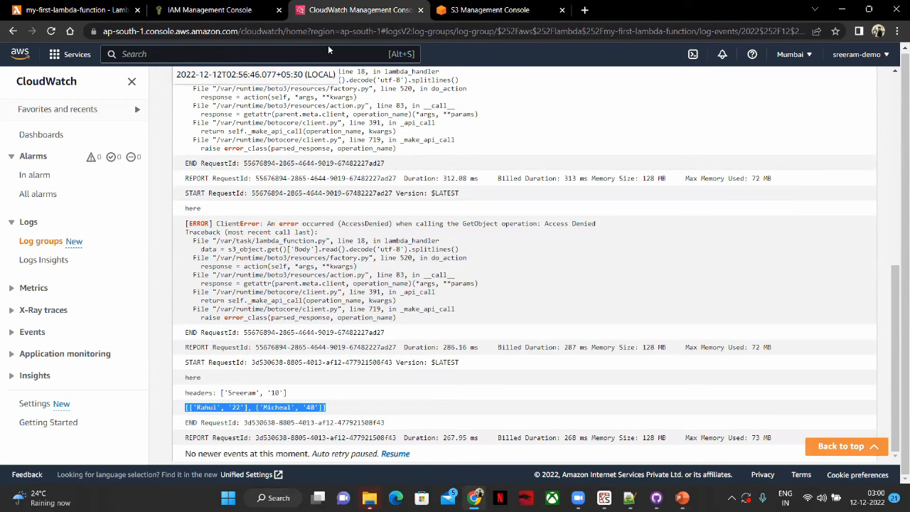
# Switch to Notepad++ to review the rows of the csv_source_data.csv file in demo_codes, and return to the browser
pyautogui.hotkey('alt', 'Tab')
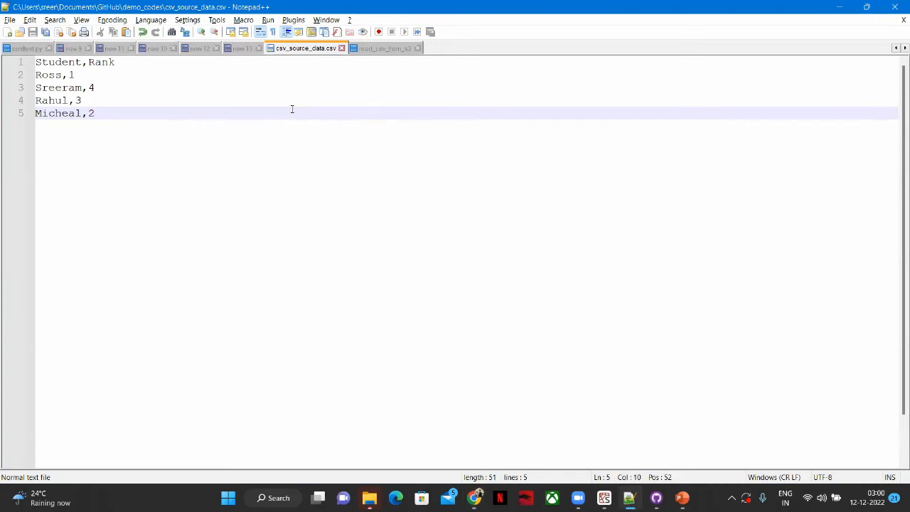
pyautogui.hotkey('alt', 'Tab')
pyautogui.hotkey('alt', 'Tab')
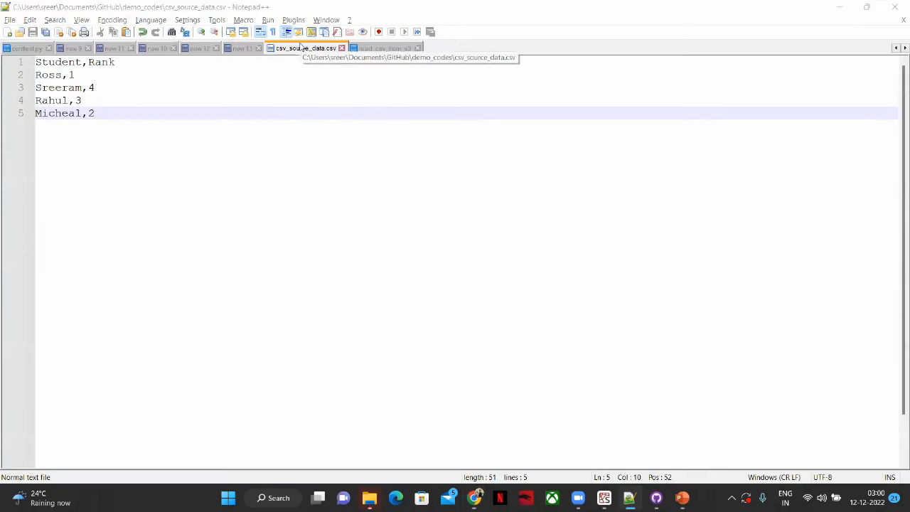
pyautogui.hotkey('alt', 'Tab')
# Upload the csv_source_data.csv version from Documents\GitHub\demo_codes to the source_data folder of my-sample-bucket-demo1
pyautogui.click(89, 7)
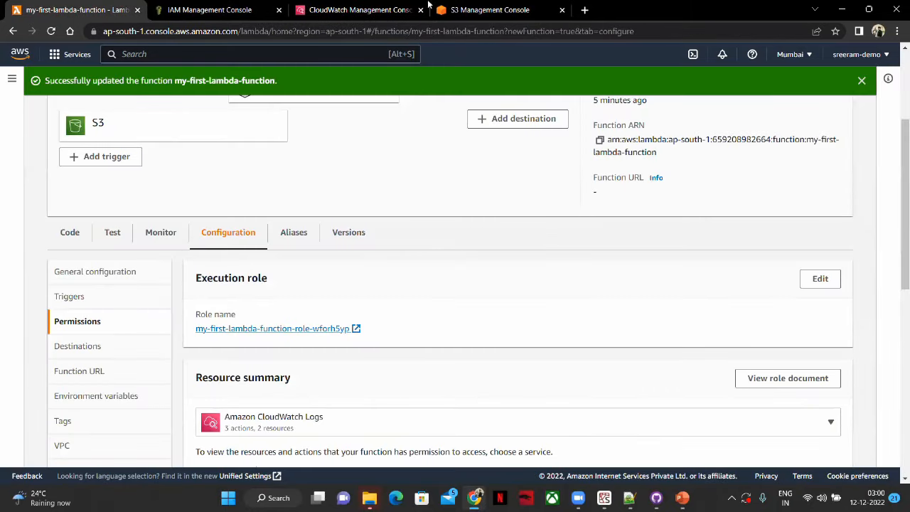
pyautogui.click(465, 8)
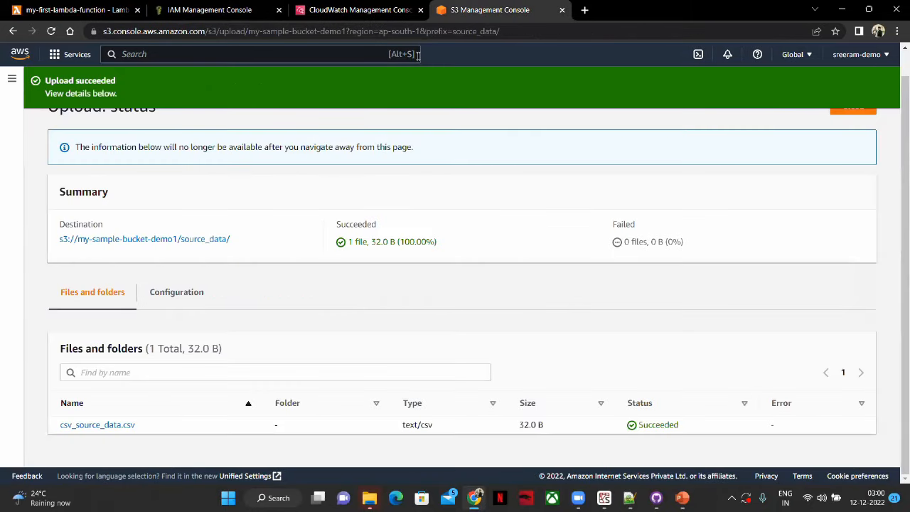
pyautogui.click(219, 242)
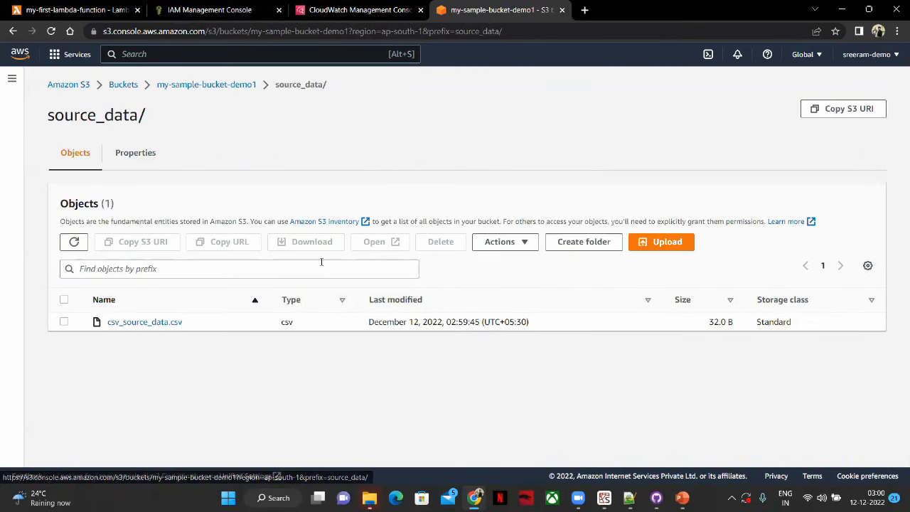
pyautogui.click(661, 243)
pyautogui.click(402, 235)
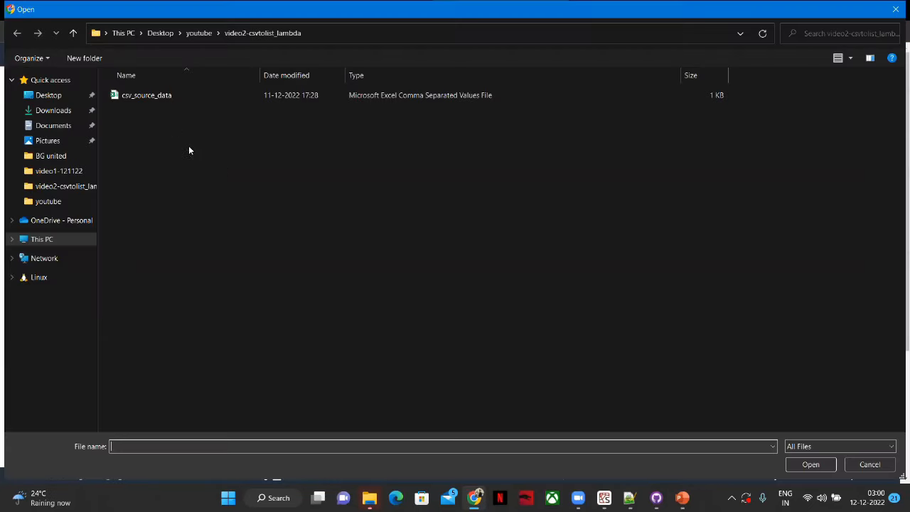
pyautogui.click(56, 125)
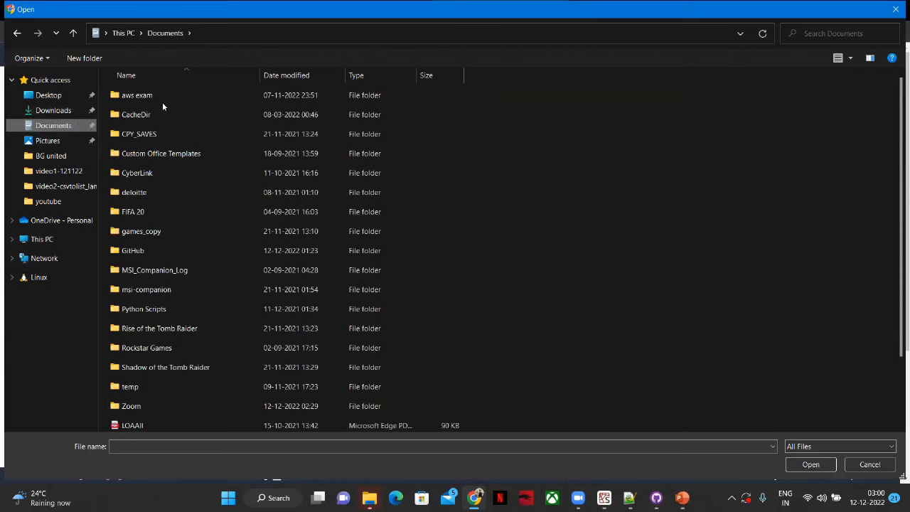
pyautogui.scroll(-2, 200, 204)
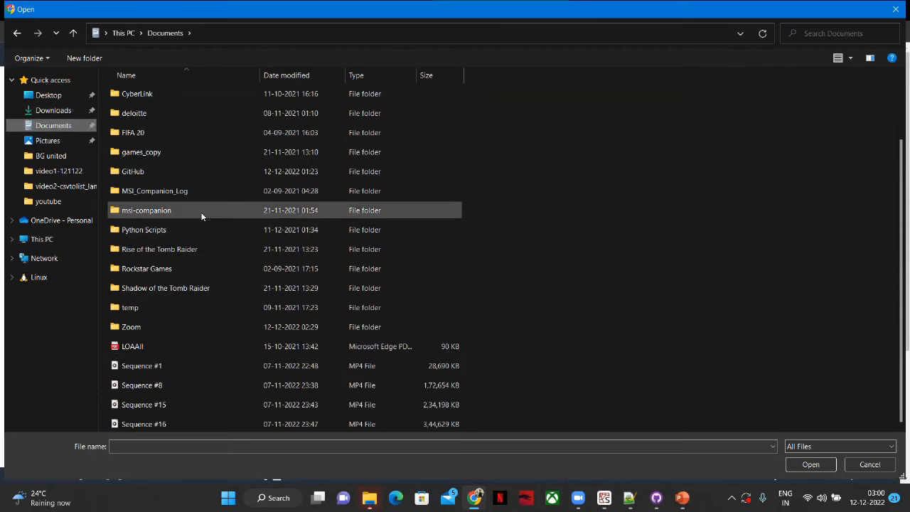
pyautogui.doubleClick(212, 174)
pyautogui.doubleClick(174, 94)
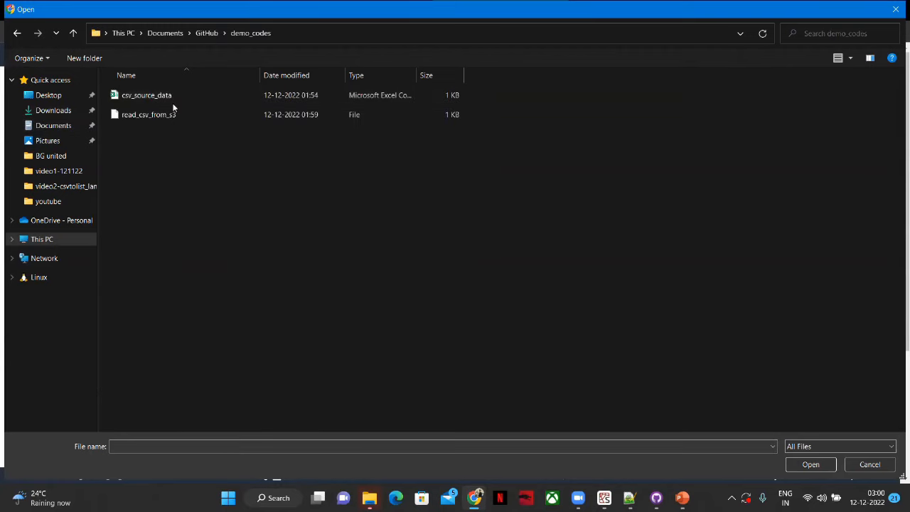
pyautogui.click(179, 95)
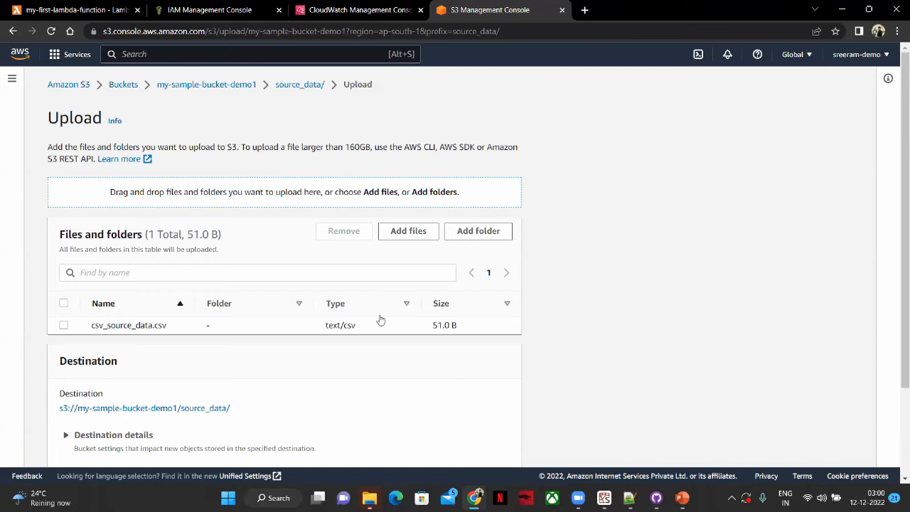
pyautogui.scroll(-3, 379, 319)
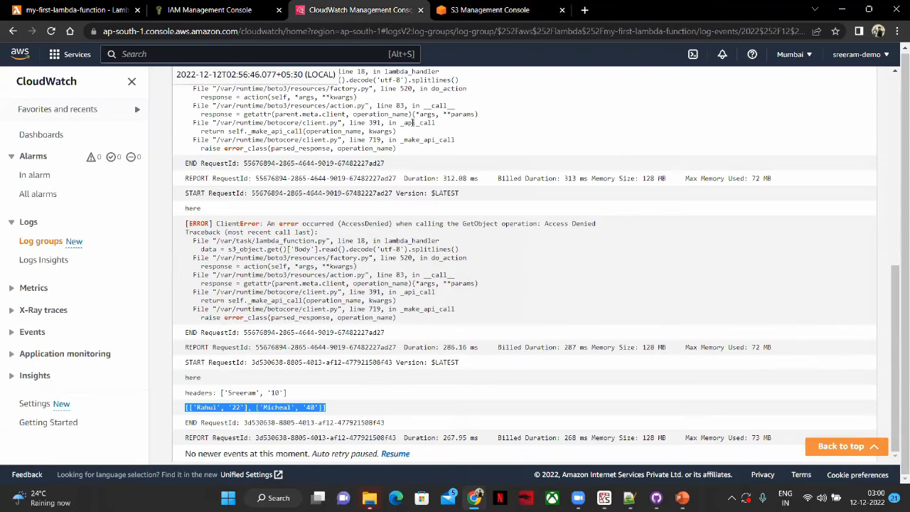
# Return to the /aws/lambda/my-first-lambda-function log group and delete its most recent log stream
pyautogui.scroll(15, 412, 122)
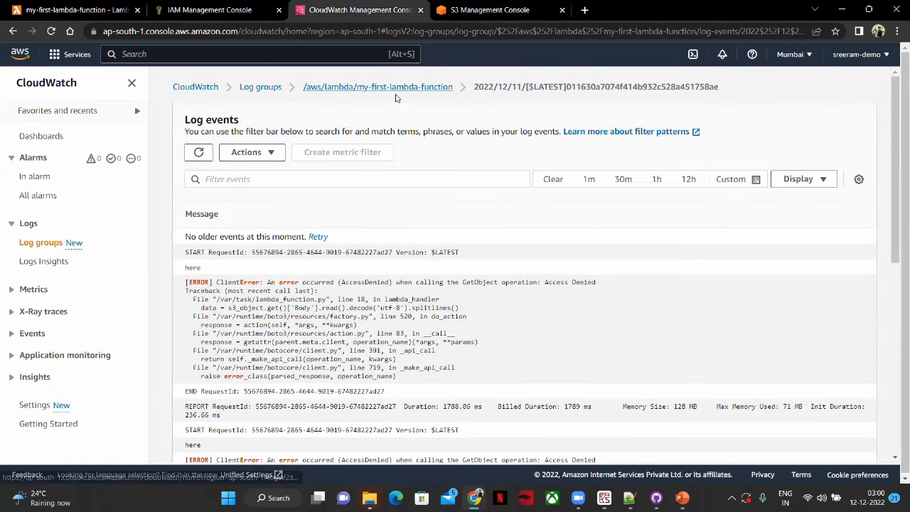
pyautogui.click(395, 88)
pyautogui.scroll(-3, 214, 356)
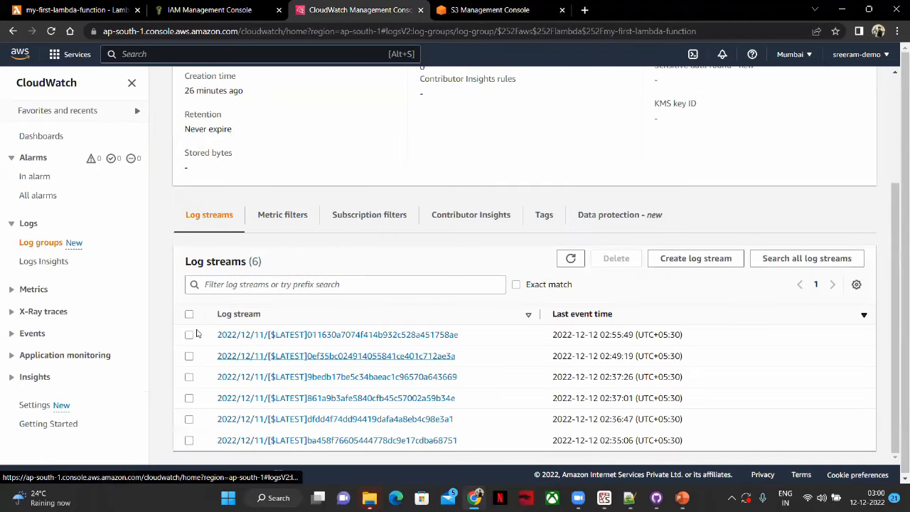
pyautogui.click(188, 334)
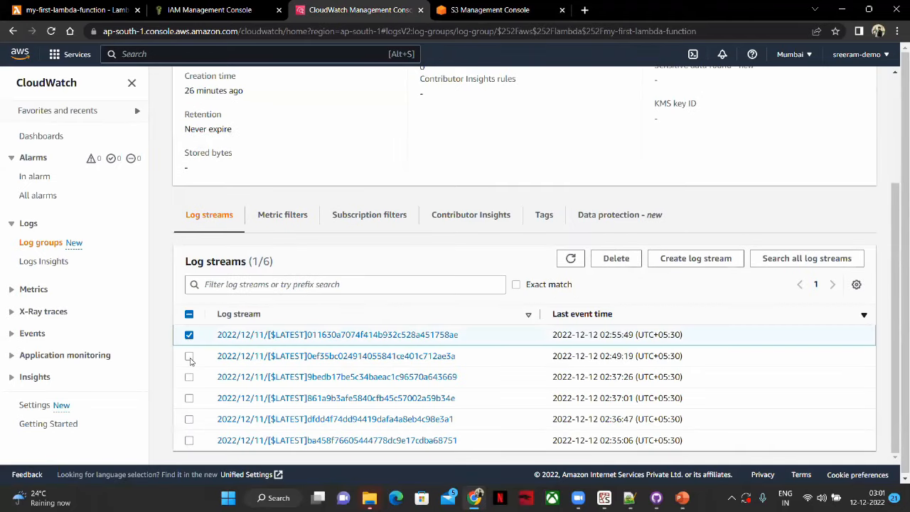
pyautogui.click(618, 260)
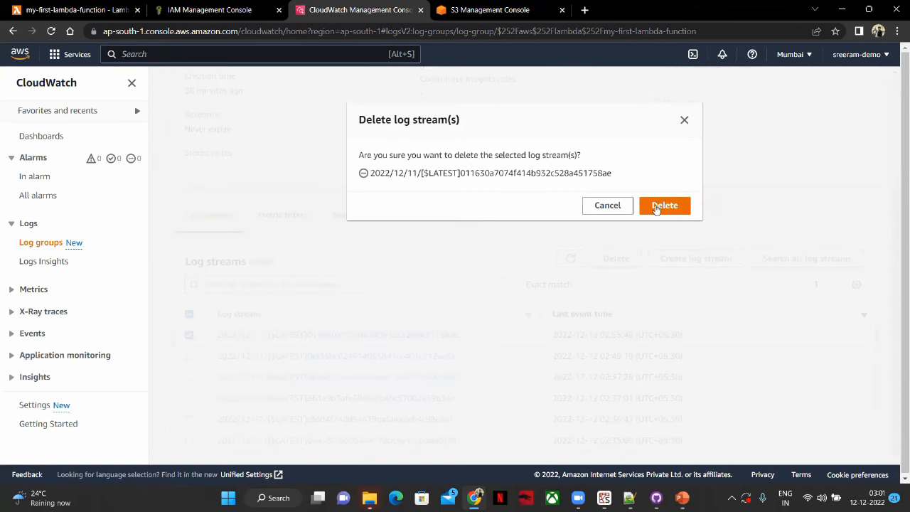
pyautogui.click(660, 206)
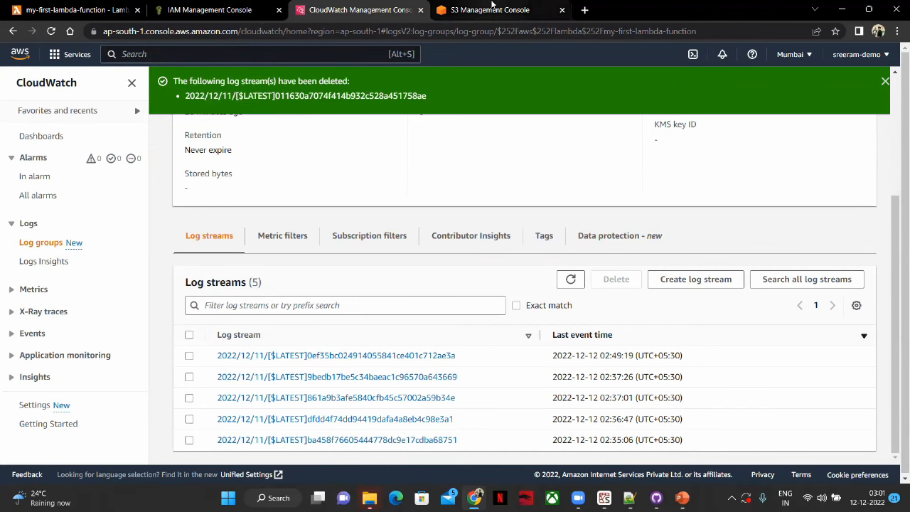
# Cancel the pending S3 upload of csv_source_data.csv and return to the source_data folder of my-sample-bucket-demo1
pyautogui.click(492, 5)
pyautogui.scroll(2, 386, 272)
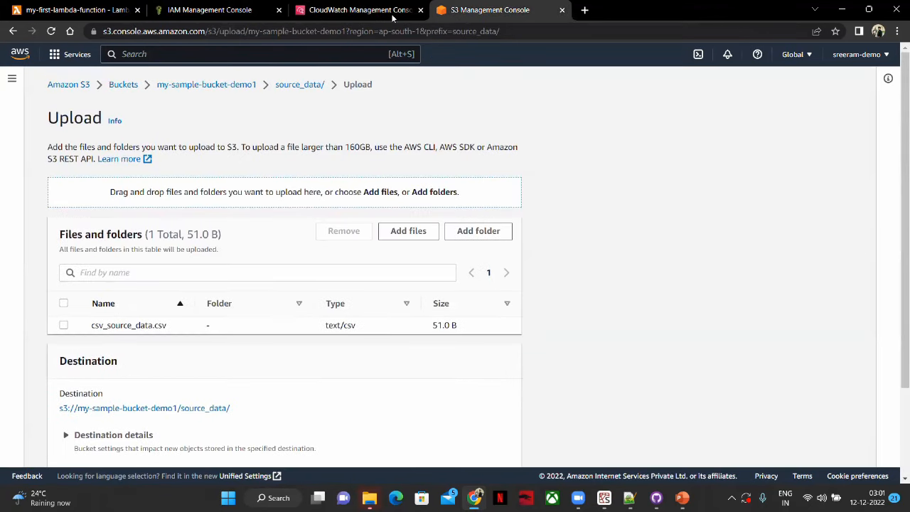
pyautogui.click(192, 5)
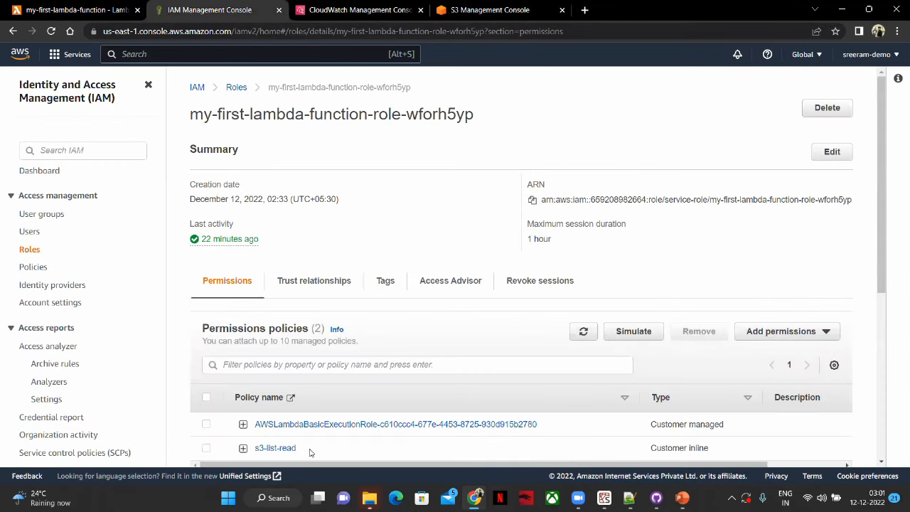
pyautogui.click(474, 5)
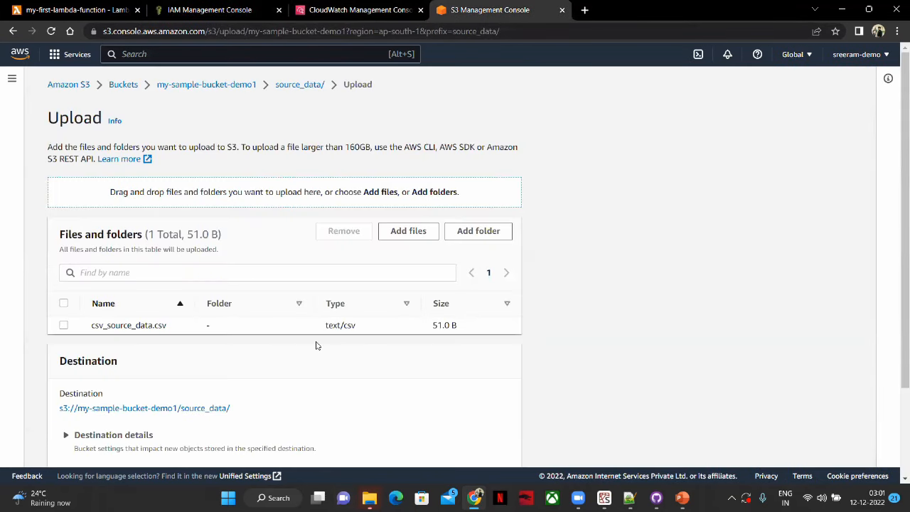
pyautogui.scroll(-2, 399, 364)
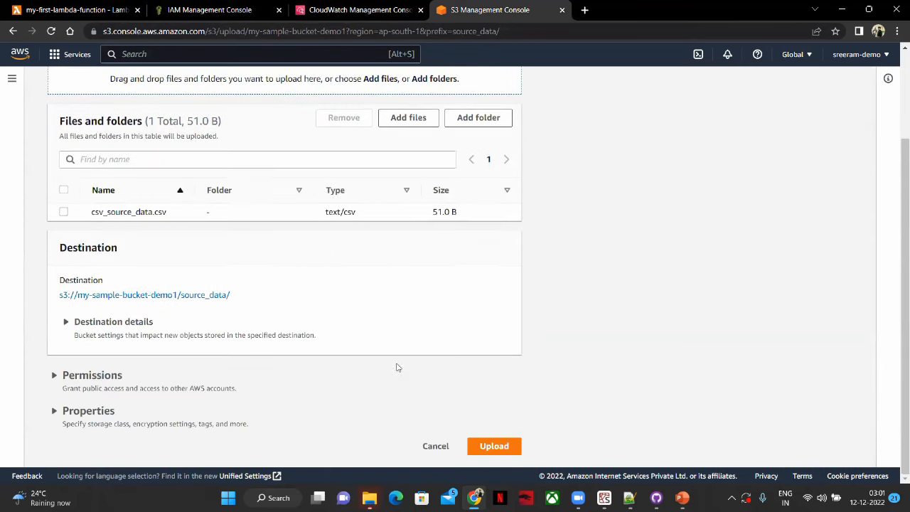
pyautogui.click(434, 443)
pyautogui.click(595, 313)
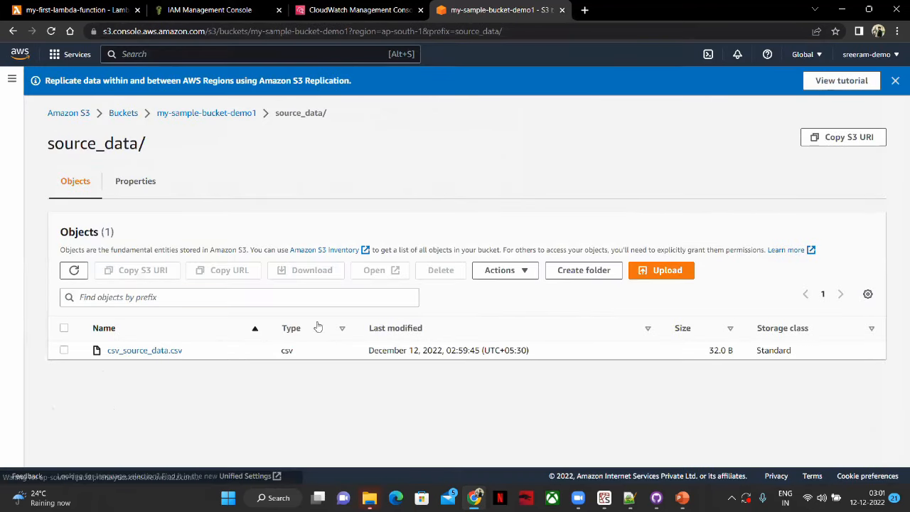
# Upload csv_source_data.csv from Documents\GitHub\demo_codes to the source_data folder
pyautogui.click(661, 270)
pyautogui.click(408, 231)
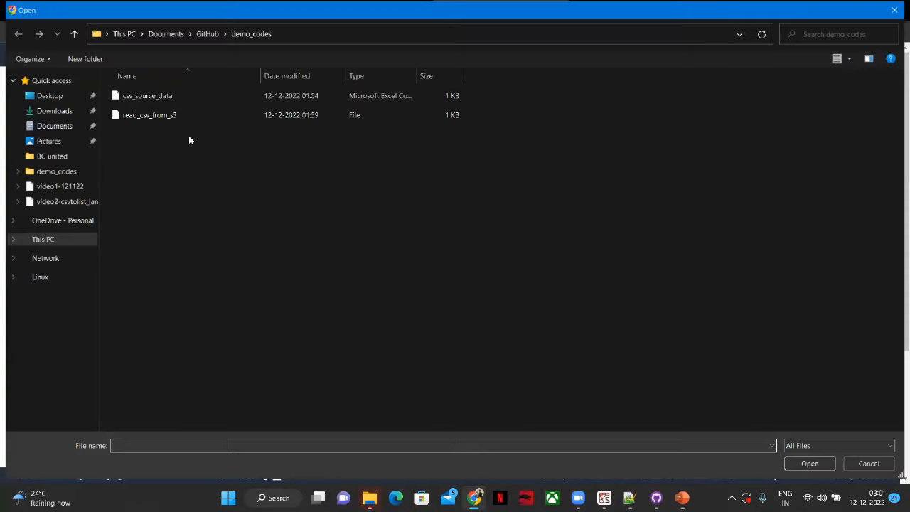
pyautogui.doubleClick(219, 103)
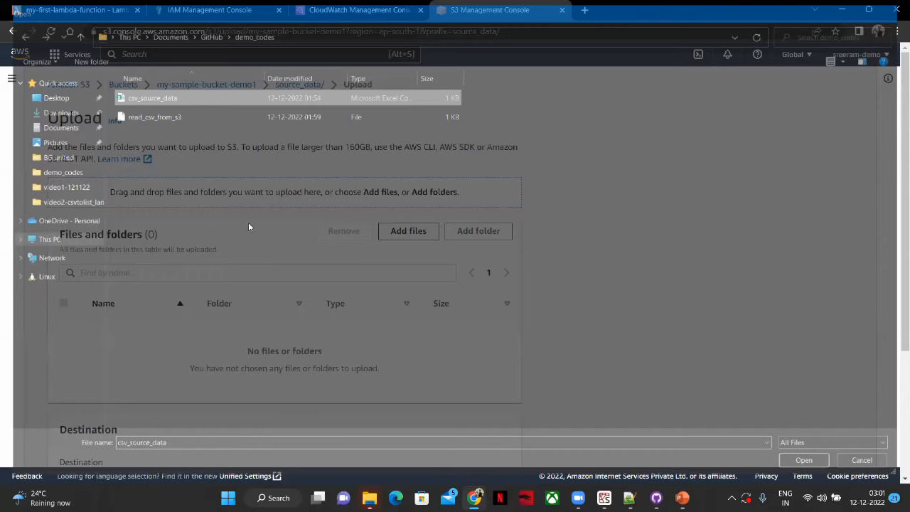
pyautogui.scroll(-3, 208, 197)
pyautogui.click(511, 448)
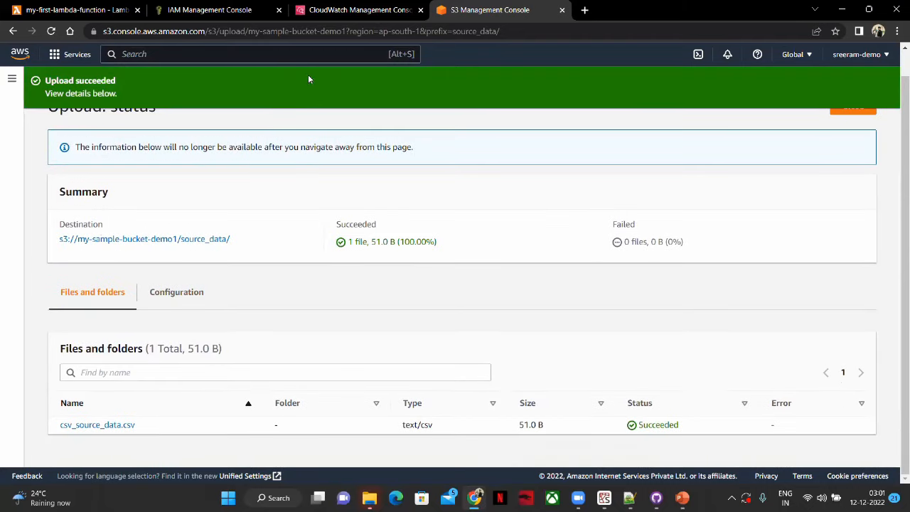
# Refresh the log streams of the my-first-lambda-function log group in CloudWatch and open the first listed stream
pyautogui.click(362, 11)
pyautogui.click(572, 280)
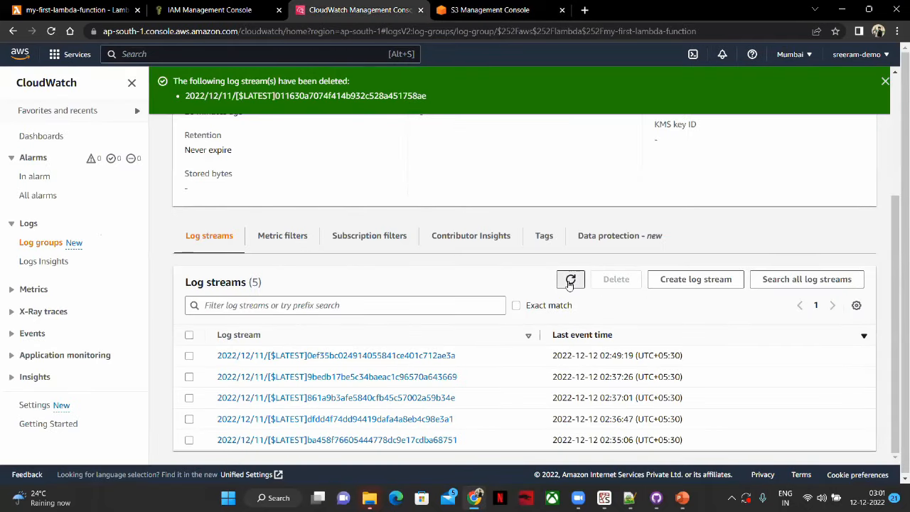
pyautogui.click(579, 284)
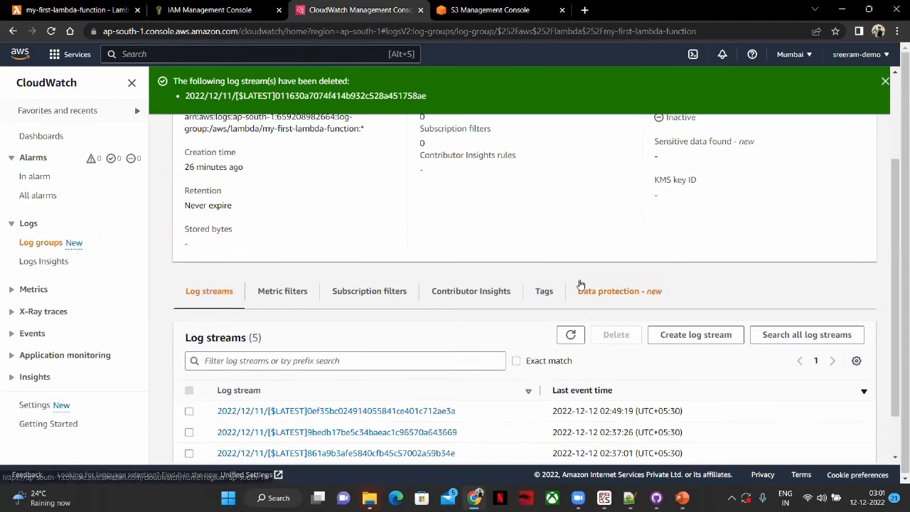
pyautogui.click(579, 284)
pyautogui.click(217, 294)
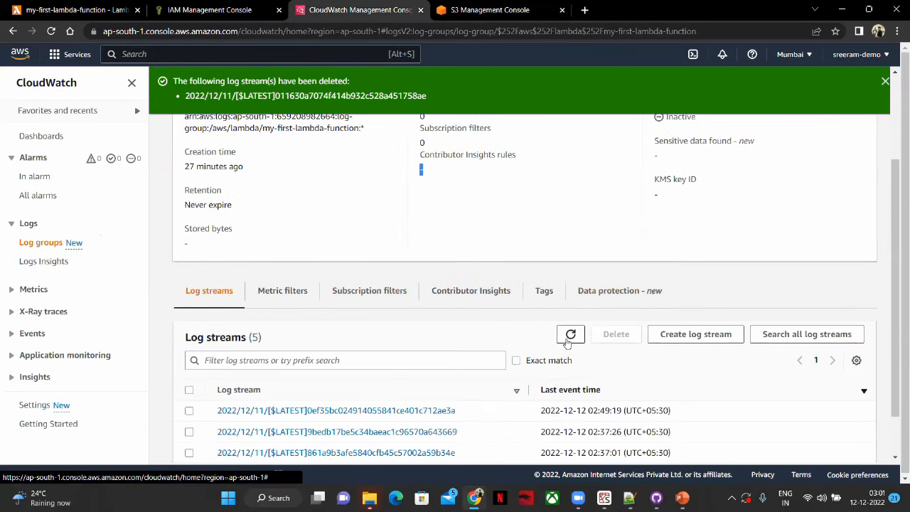
pyautogui.click(570, 334)
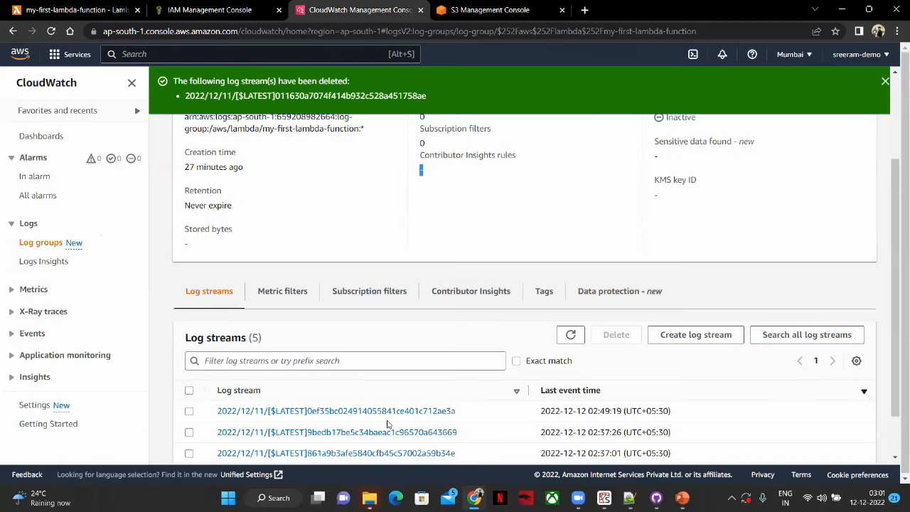
pyautogui.click(391, 413)
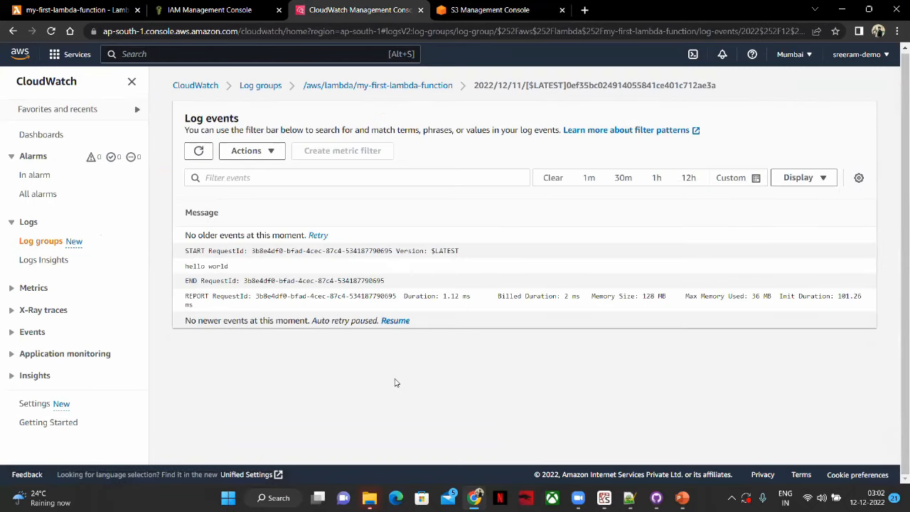
# Go back to the log group, refresh its log streams again and open the newest stream
pyautogui.click(380, 88)
pyautogui.scroll(-2, 587, 229)
pyautogui.click(571, 296)
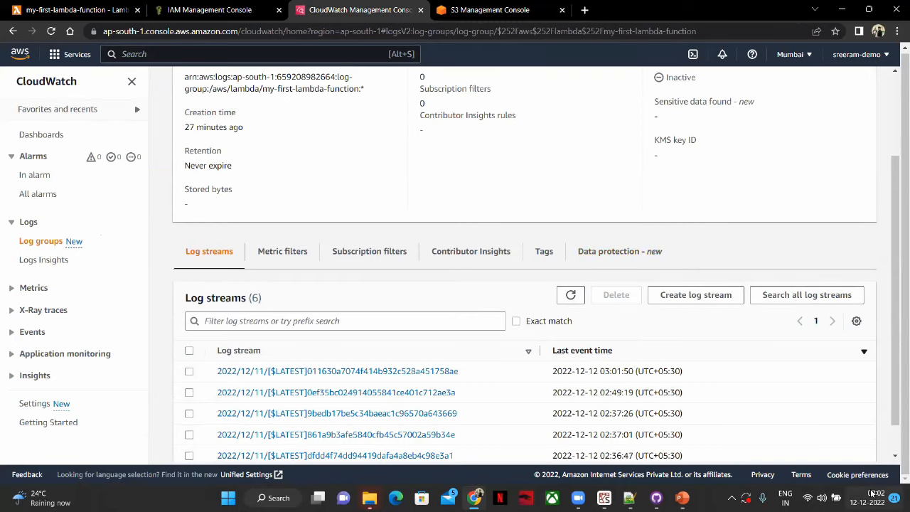
pyautogui.click(369, 371)
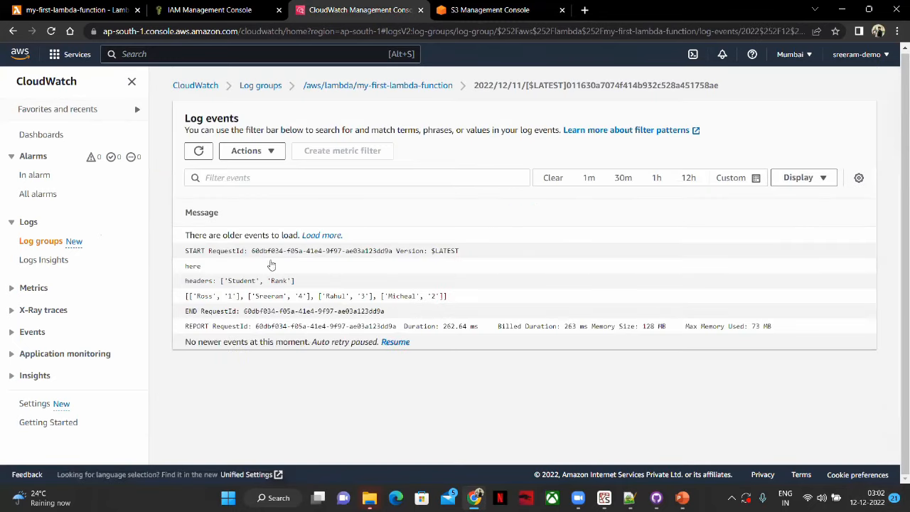
# Compare the newest request's log lines with the print statements of read_csv_from_s3 in Notepad++, including the logged headers and row list
pyautogui.moveTo(198, 252); pyautogui.dragTo(345, 260)
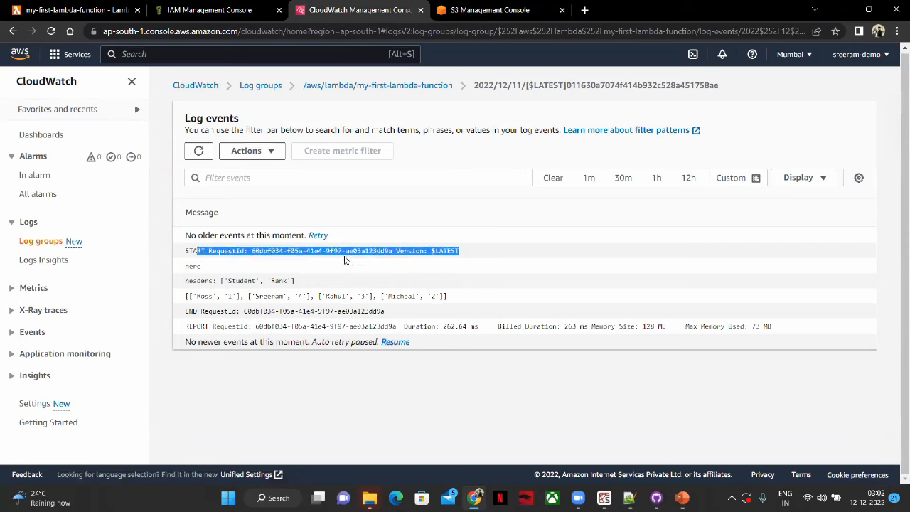
pyautogui.moveTo(193, 268); pyautogui.dragTo(204, 269)
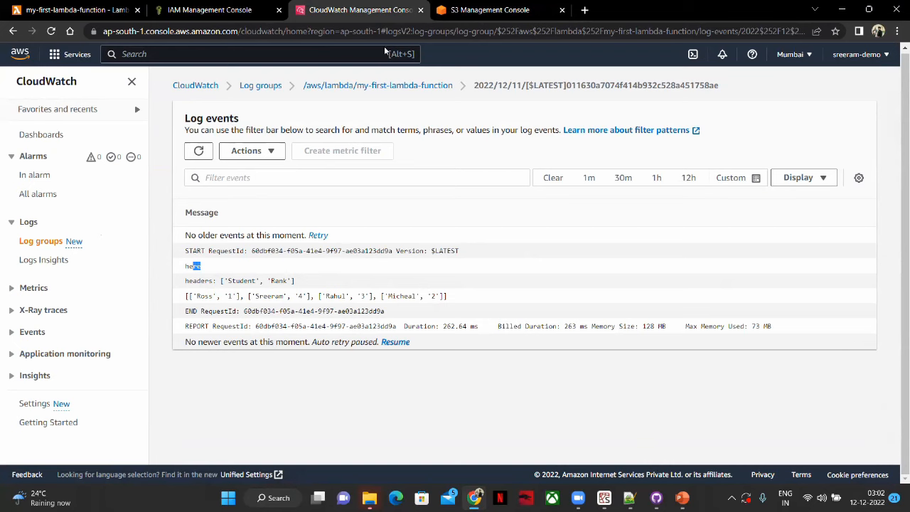
pyautogui.hotkey('alt', 'Tab')
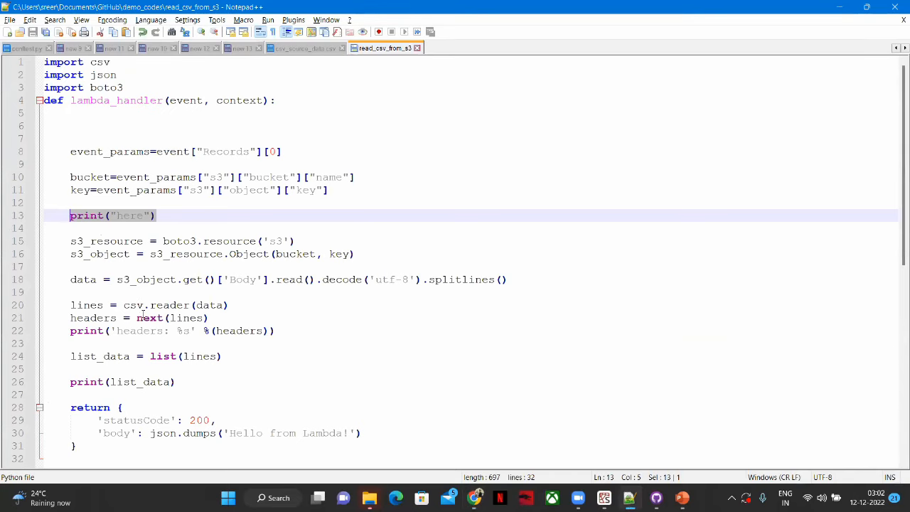
pyautogui.moveTo(295, 325); pyautogui.dragTo(64, 331)
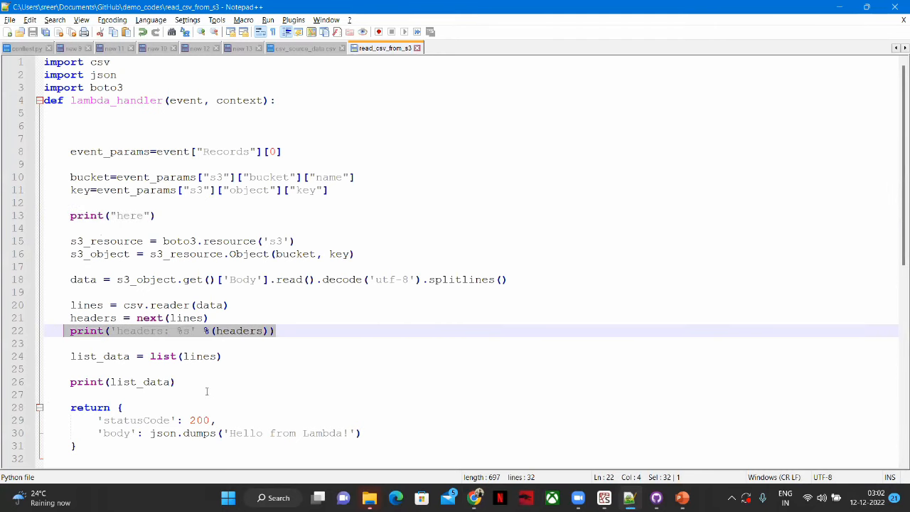
pyautogui.moveTo(207, 392); pyautogui.dragTo(22, 372)
pyautogui.click(840, 8)
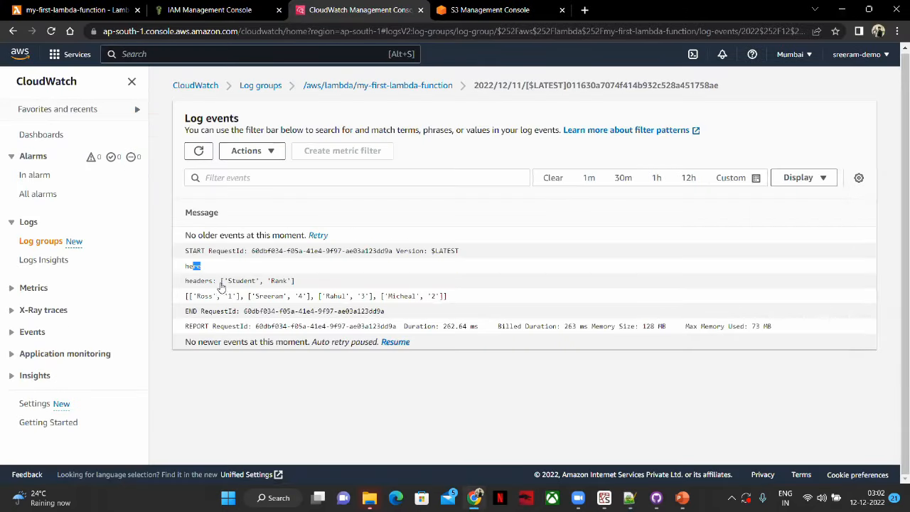
pyautogui.moveTo(197, 281); pyautogui.dragTo(297, 281)
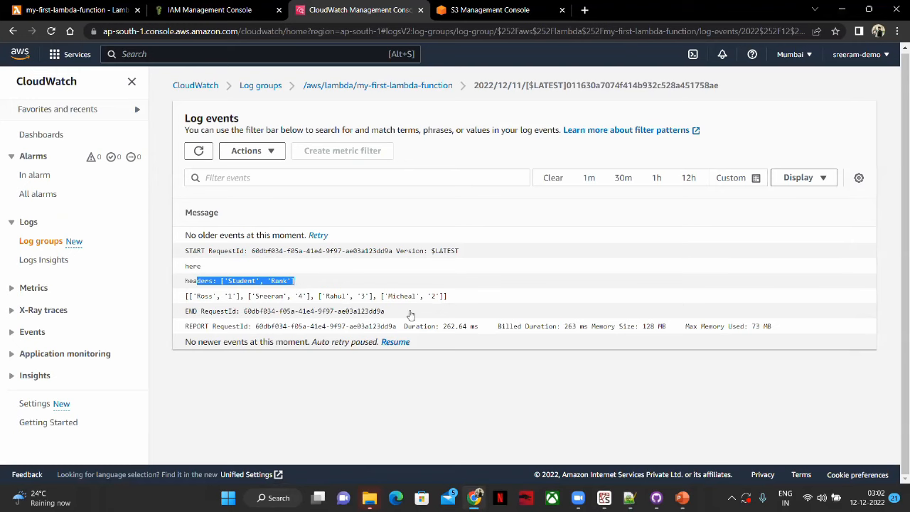
pyautogui.moveTo(469, 297); pyautogui.dragTo(178, 298)
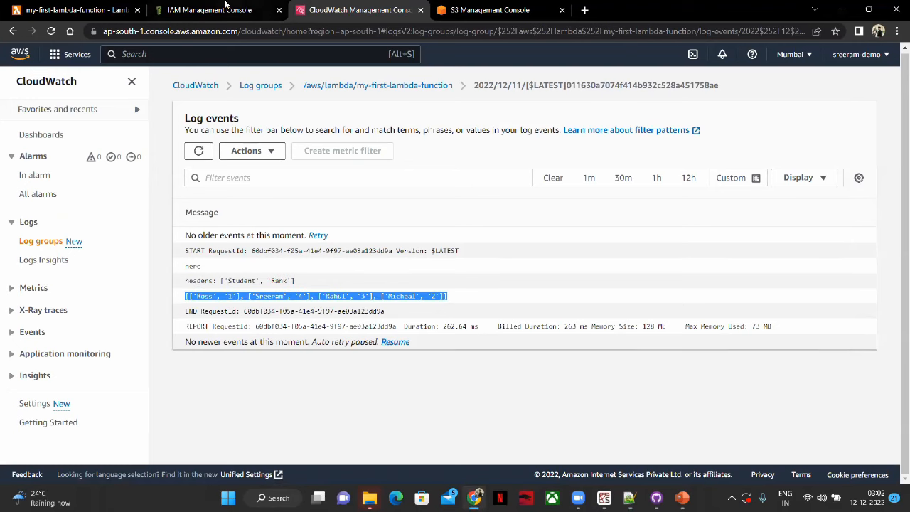
# Open the code of my-first-lambda-function and review lambda_function.py, focusing on the list_data print statement
pyautogui.click(74, 9)
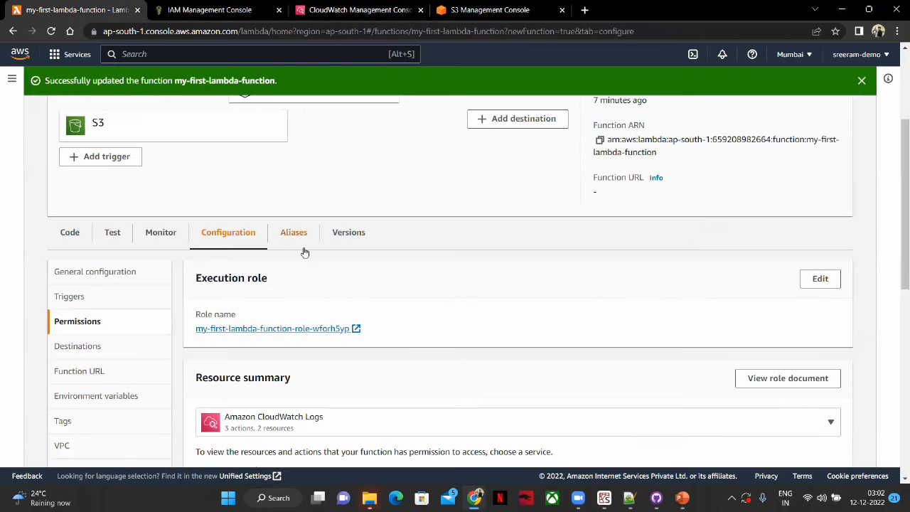
pyautogui.click(69, 232)
pyautogui.scroll(-6, 571, 315)
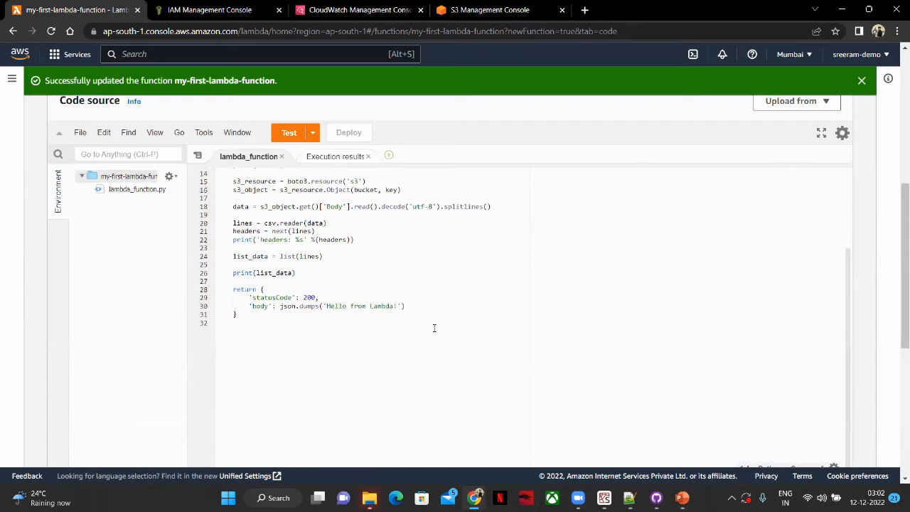
pyautogui.scroll(5, 428, 335)
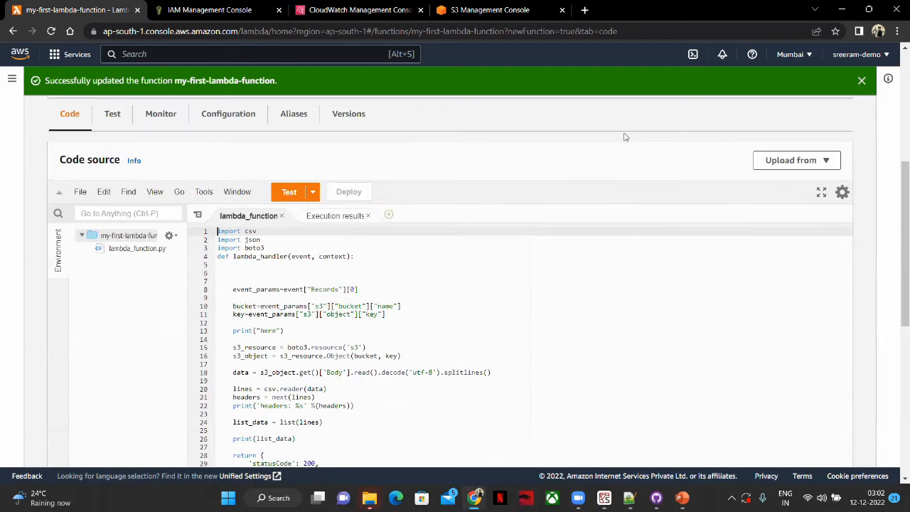
pyautogui.scroll(-4, 421, 387)
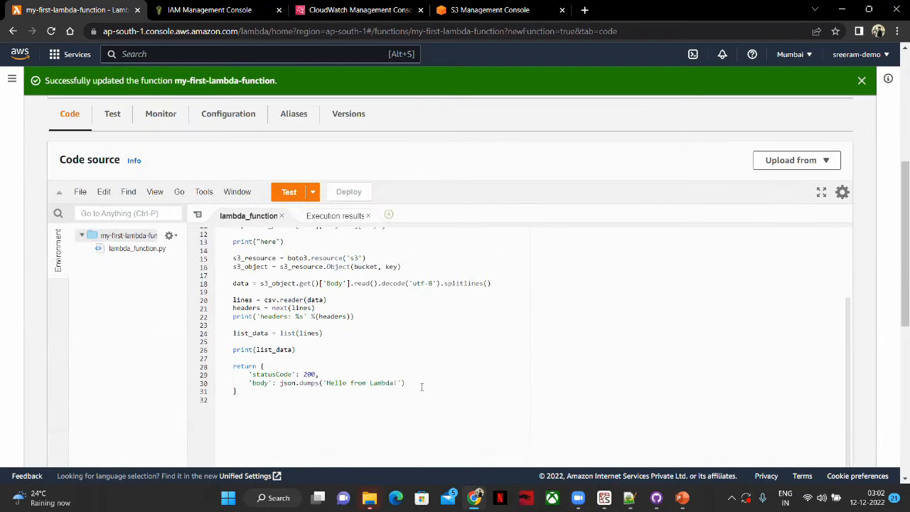
pyautogui.scroll(-1, 391, 354)
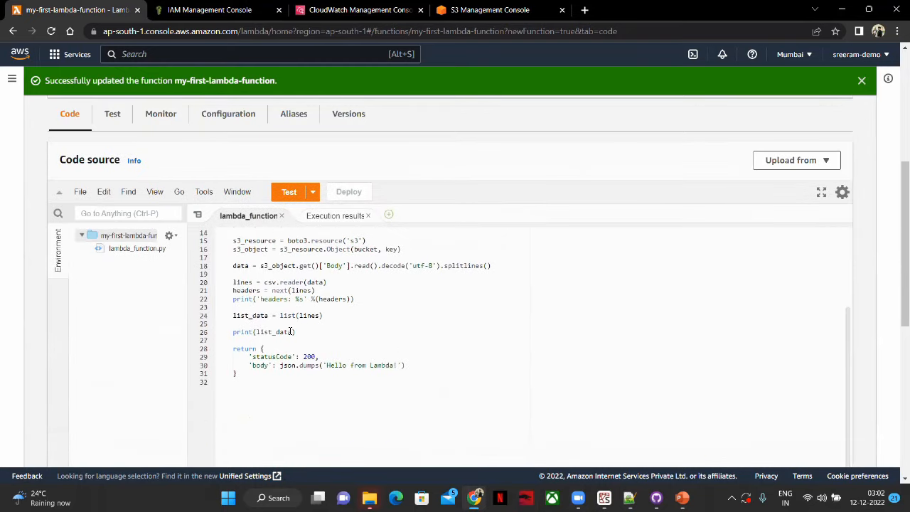
pyautogui.scroll(-1, 285, 325)
pyautogui.doubleClick(288, 273)
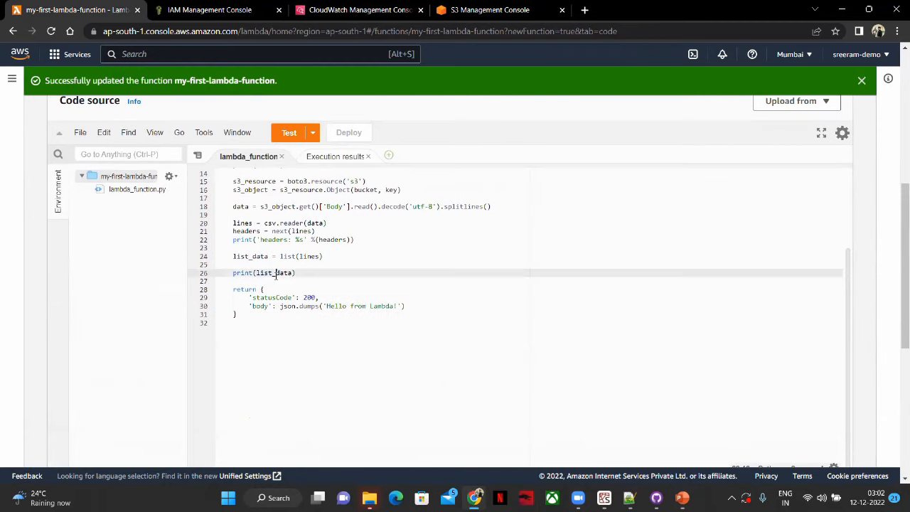